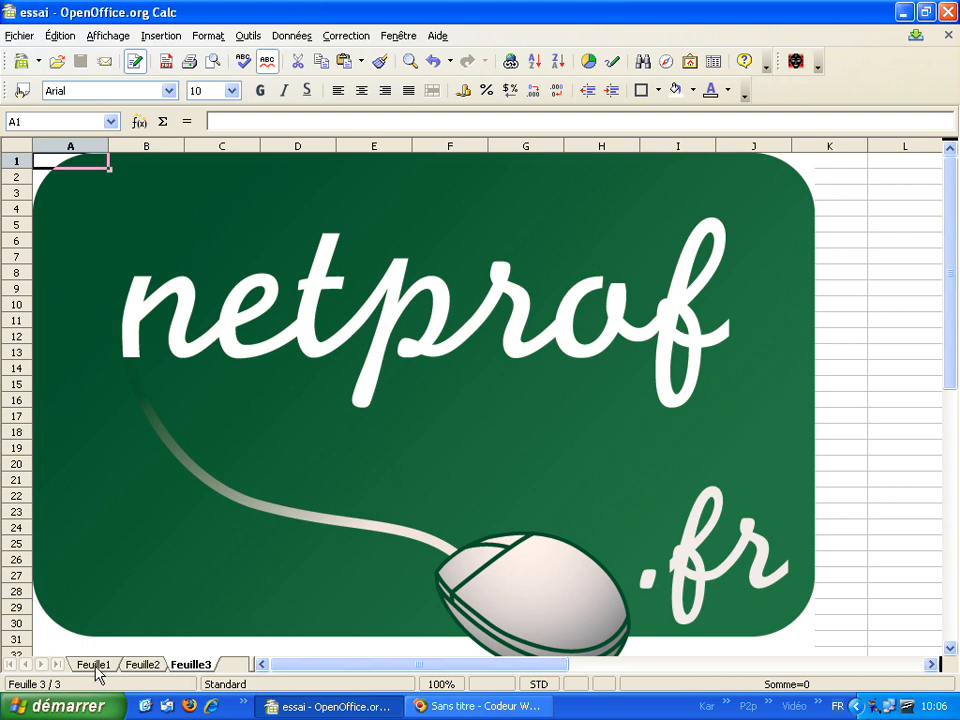
Open the sheet Feuille1 and select cells B2, D2 and A1 one after another
left_click(93, 665)
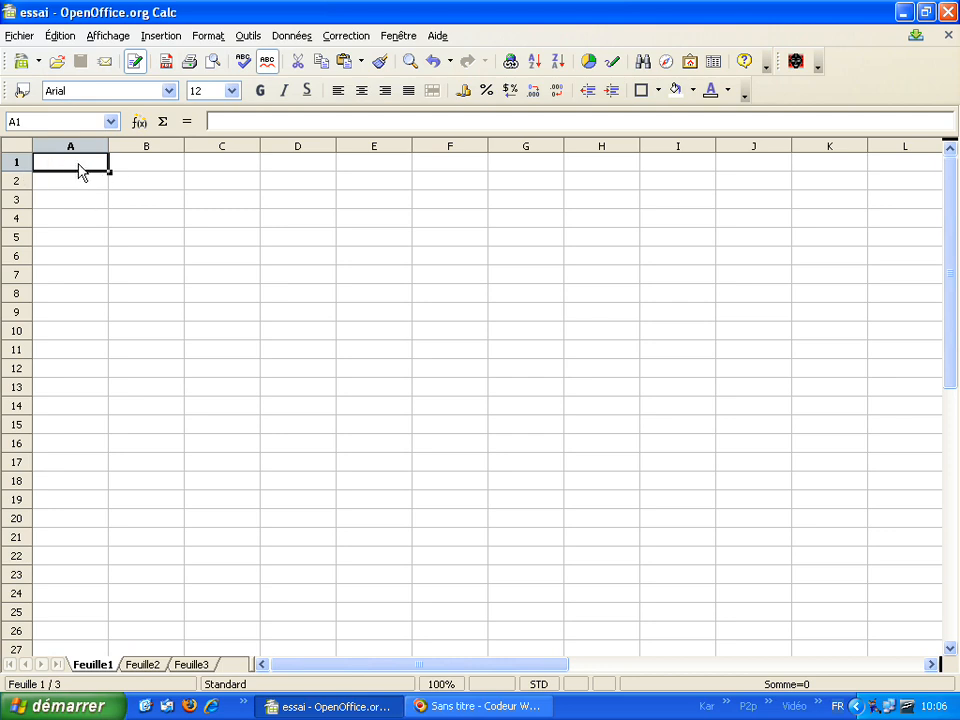
left_click(150, 186)
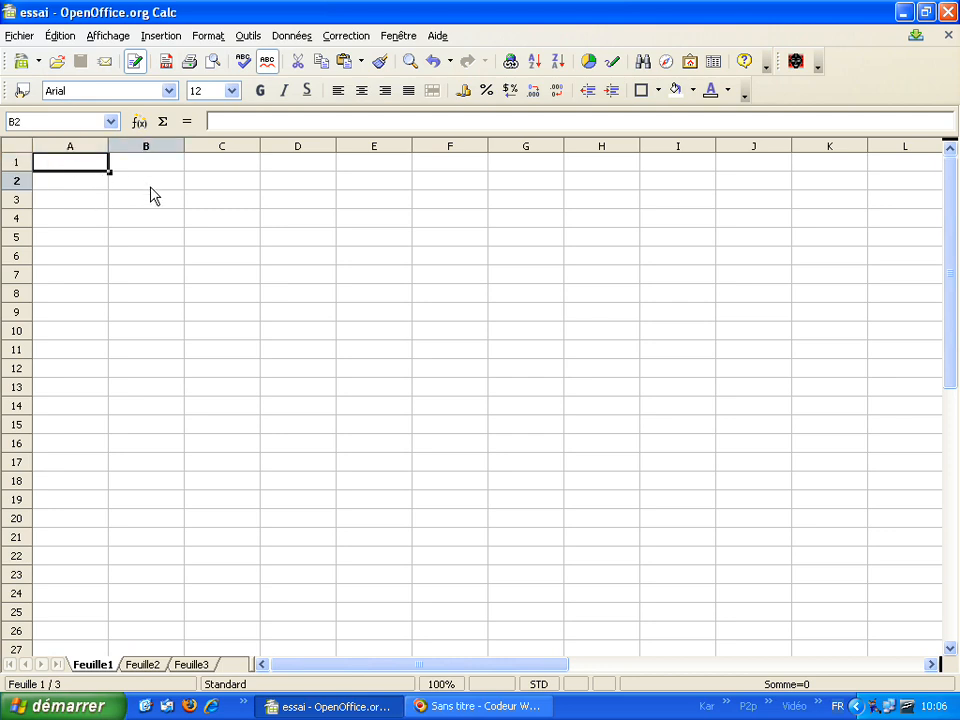
left_click(307, 184)
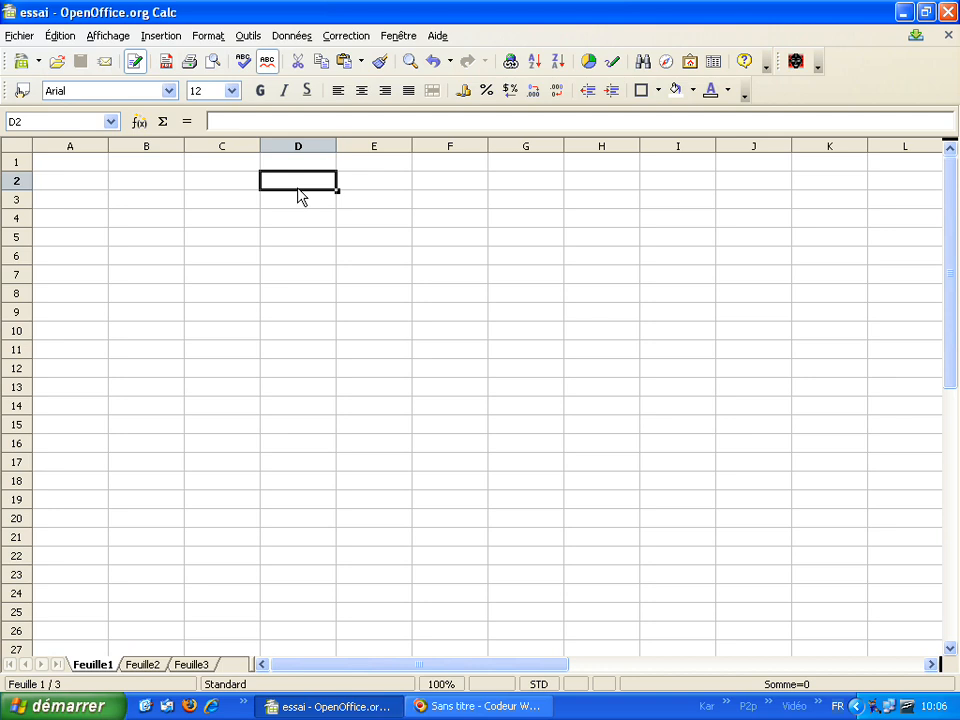
left_click(77, 164)
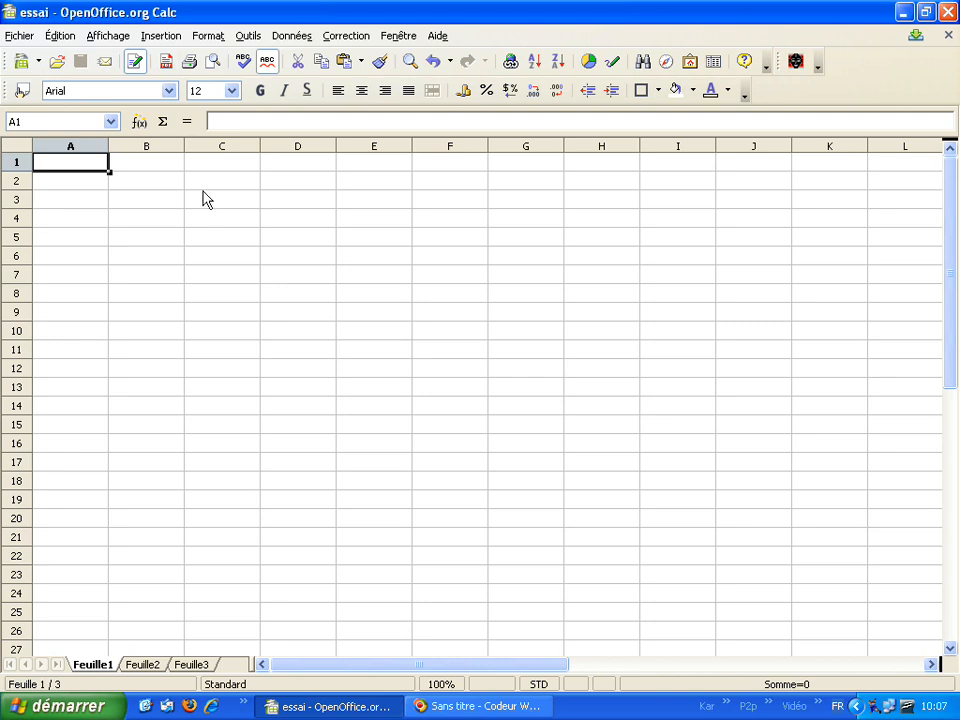
Enter the text "fsdhshgk" in cell B2 and "bonjour" in cell B3
left_click(156, 180)
key("ctrl+Home")
key("Right")
key("Down")
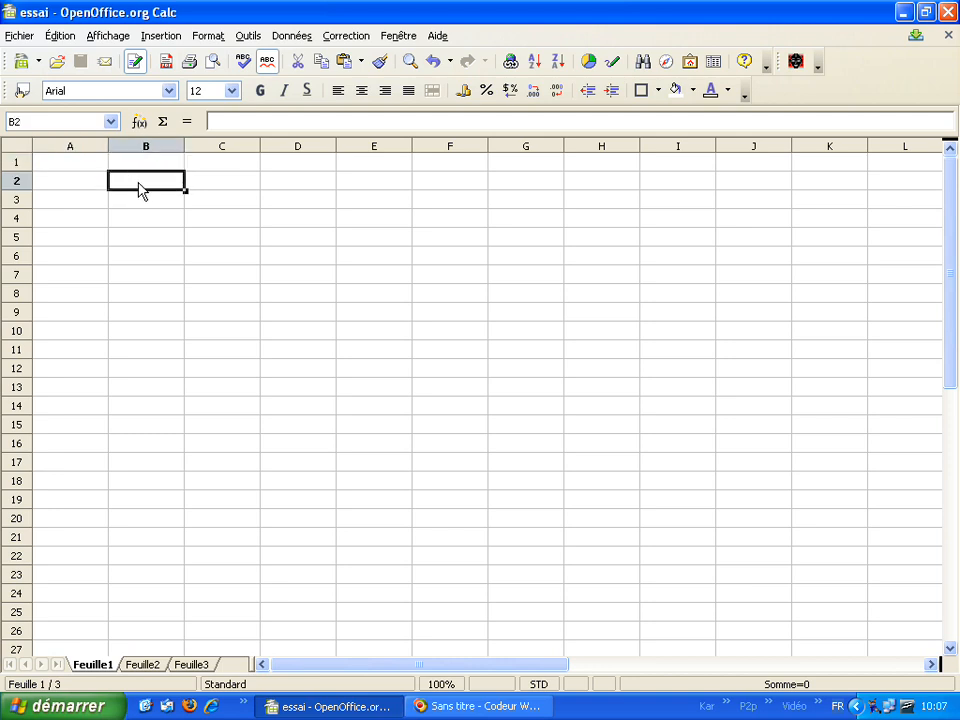
type("fsdhshgk")
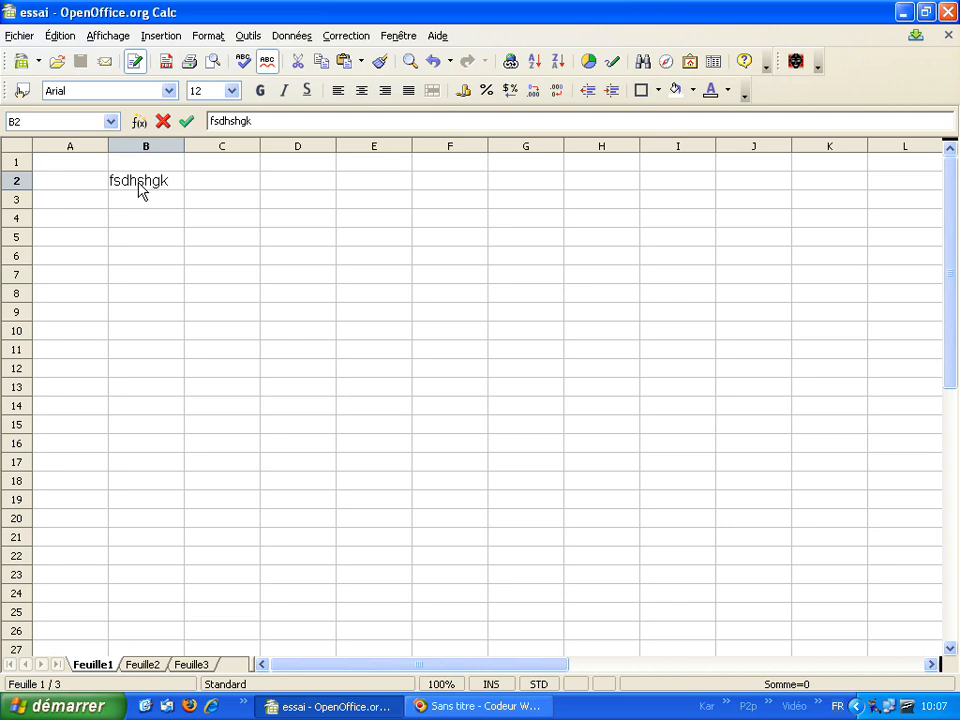
key("Return")
type("bonjour")
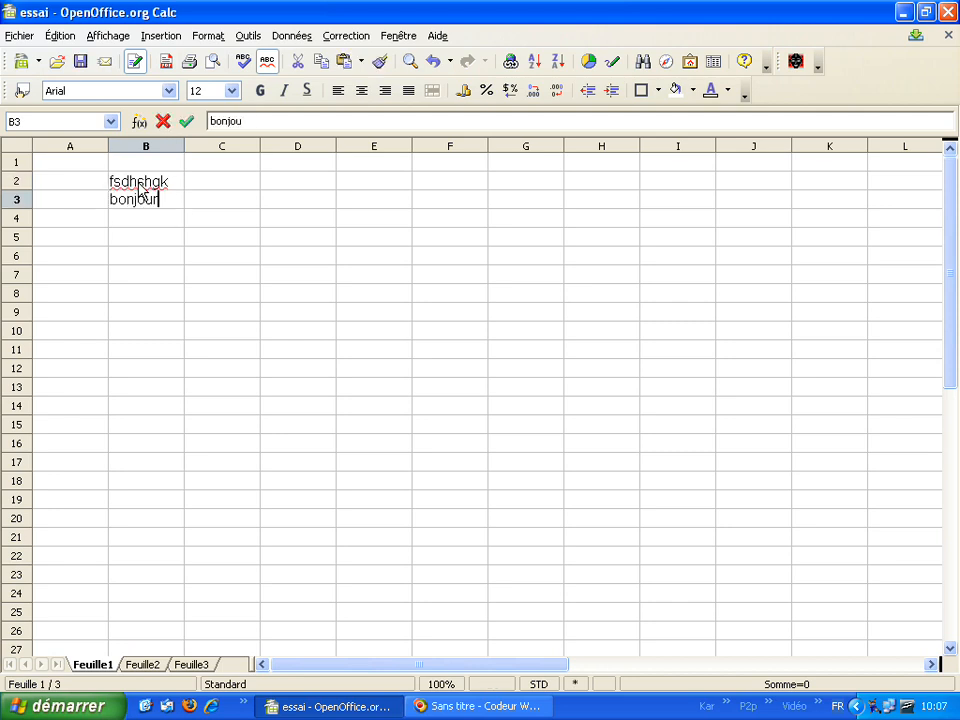
key("Return")
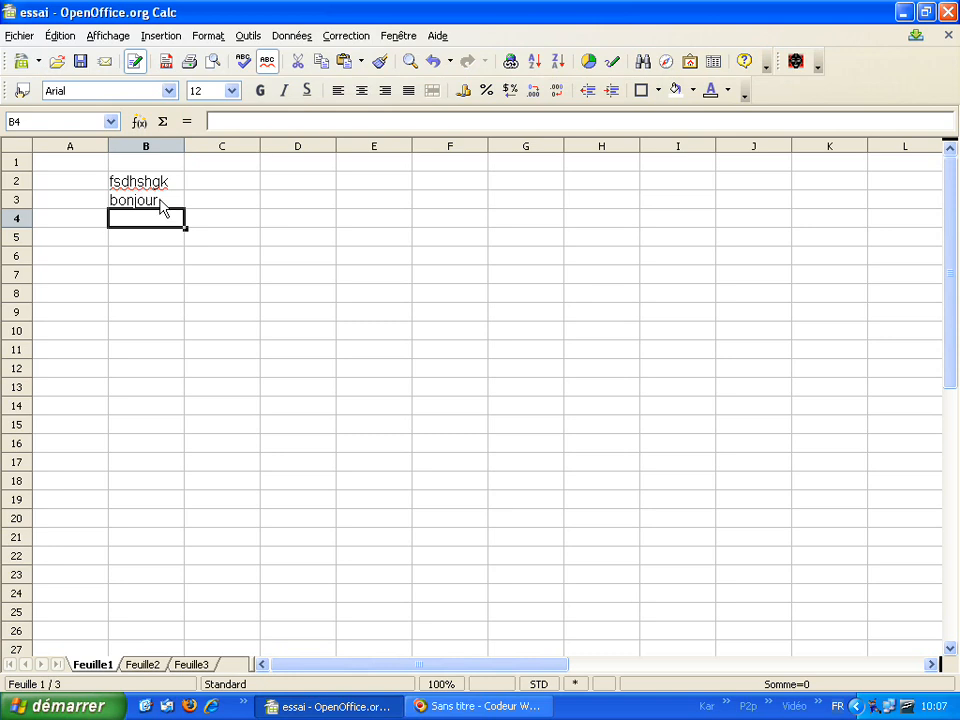
Enter the numbers 123 in cell C5 and 45,23 in cell C6
left_click(245, 240)
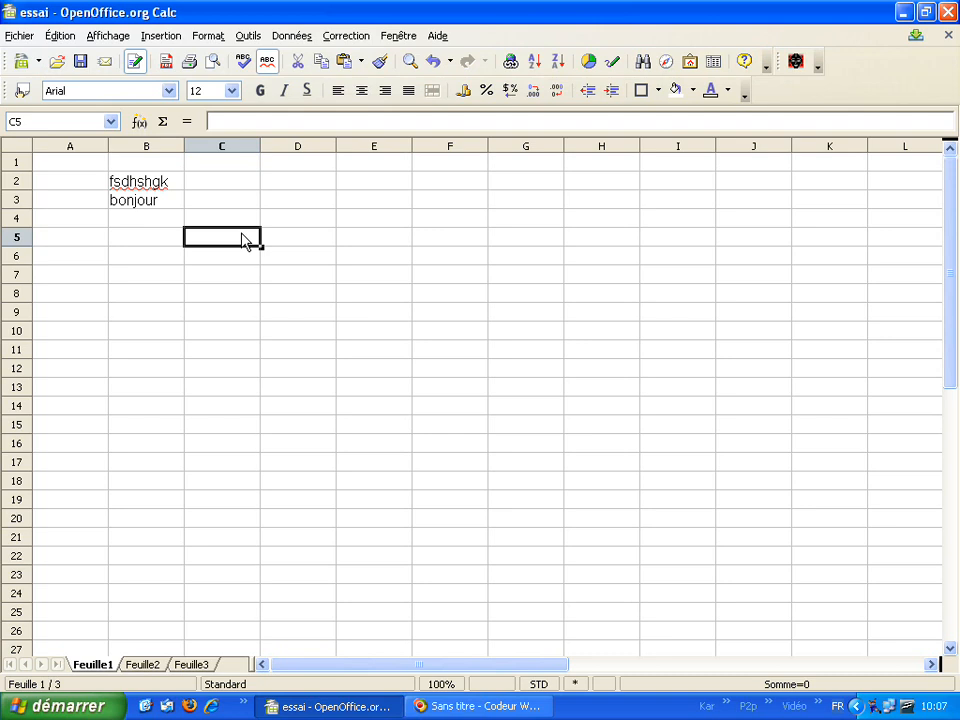
type("123")
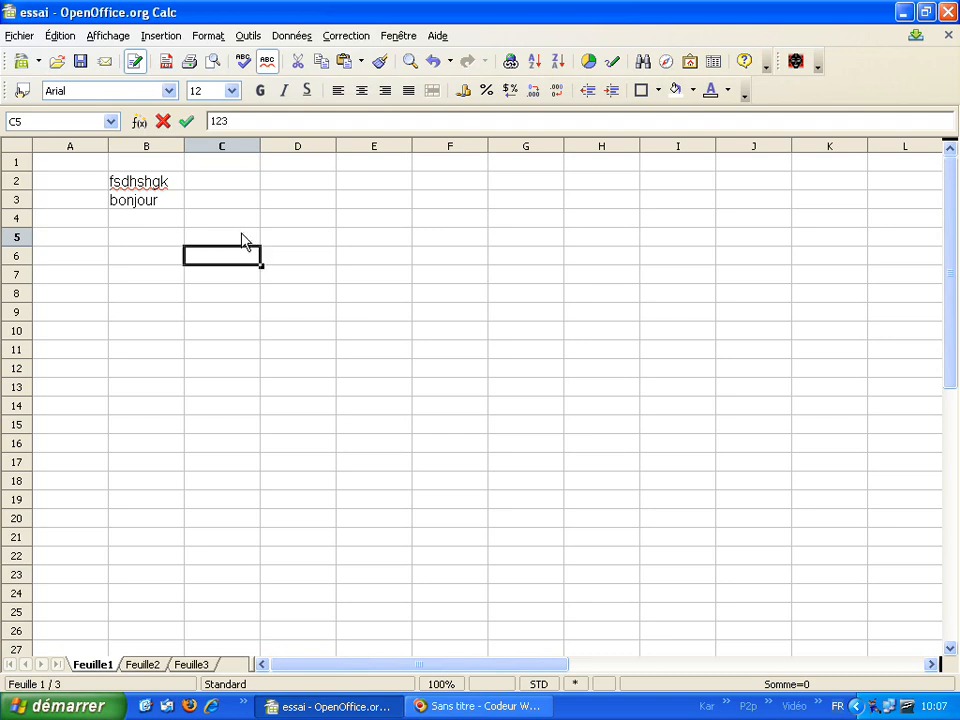
key("Return")
type("45,23")
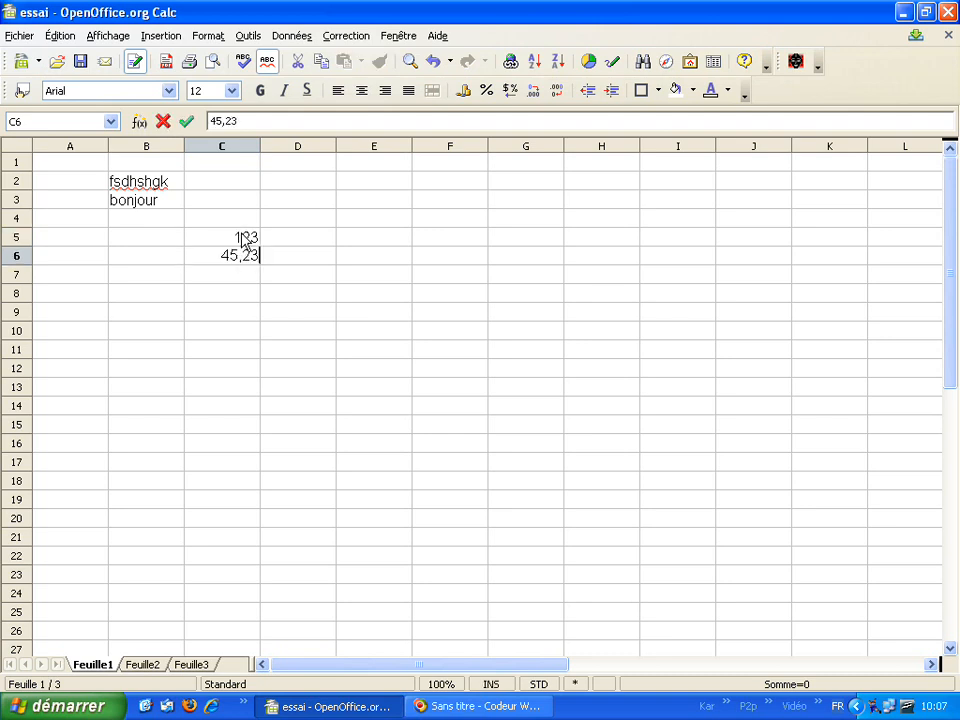
key("Return")
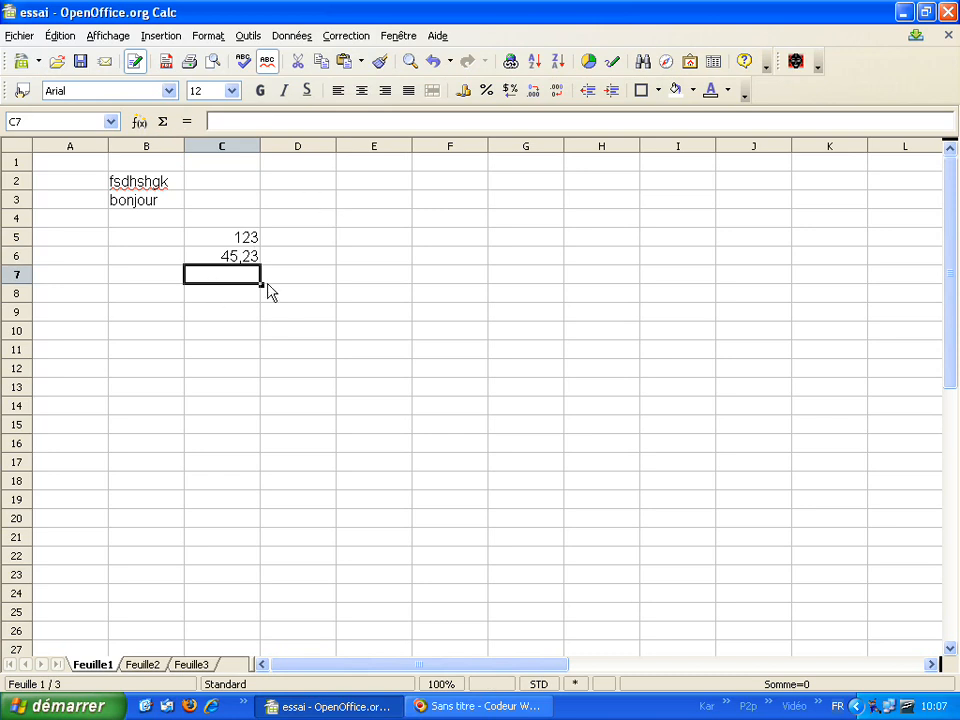
Enter the formula =C5*10 in cell E3 to multiply the C5 number by ten
left_click(367, 203)
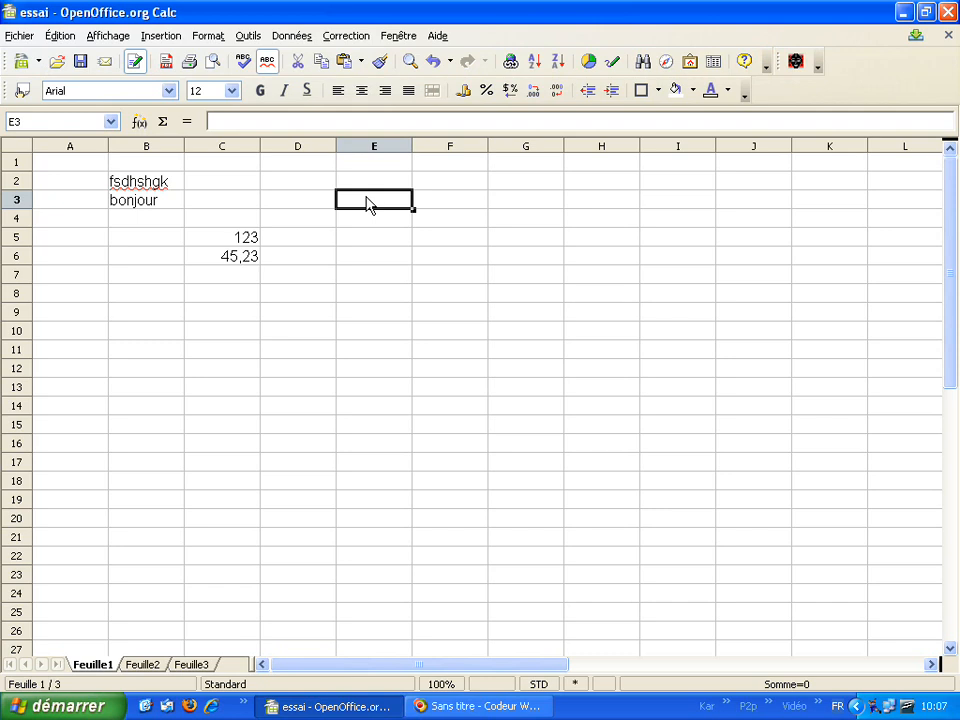
type("=")
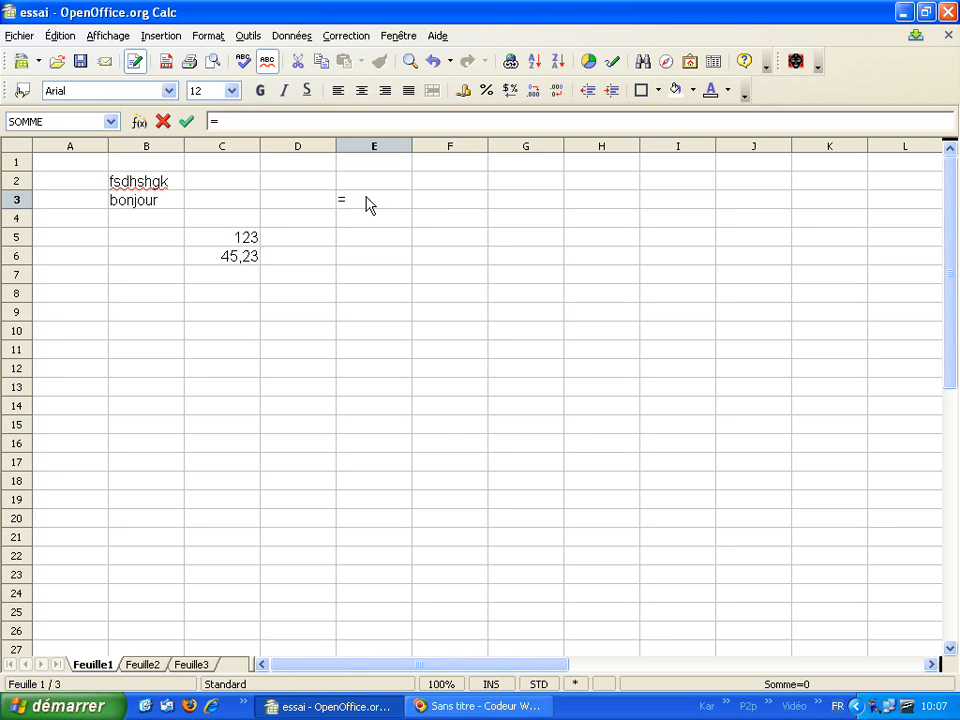
left_click(243, 240)
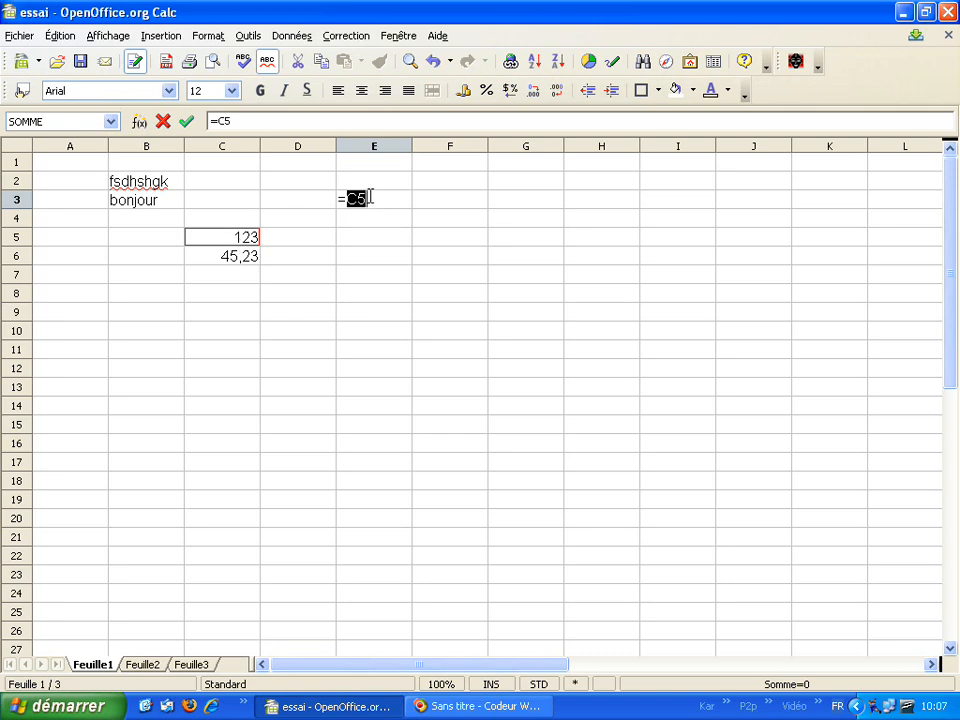
type("*10")
key("Return")
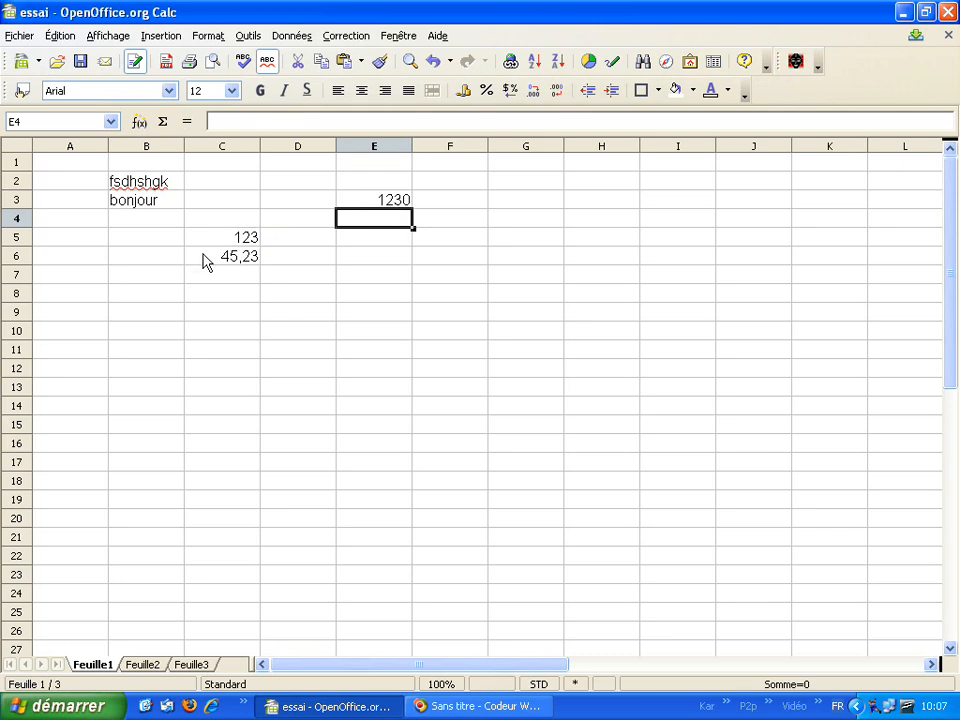
Enter the formula =E3+C6 in cell E6, then select that cell to review its formula
left_click(371, 260)
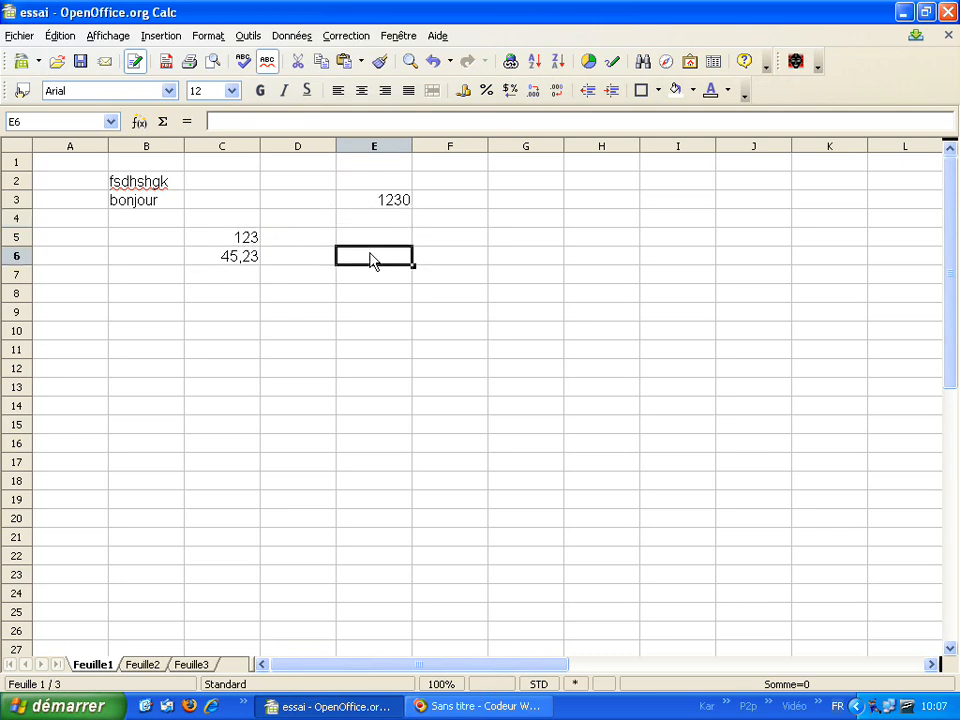
type("=")
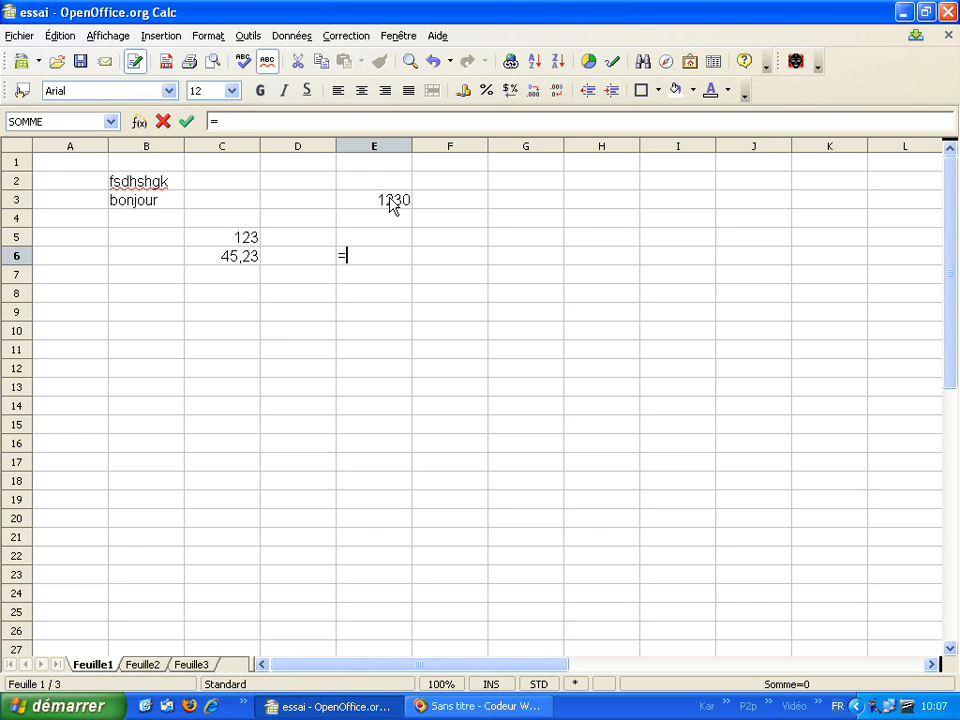
left_click(391, 204)
type("+")
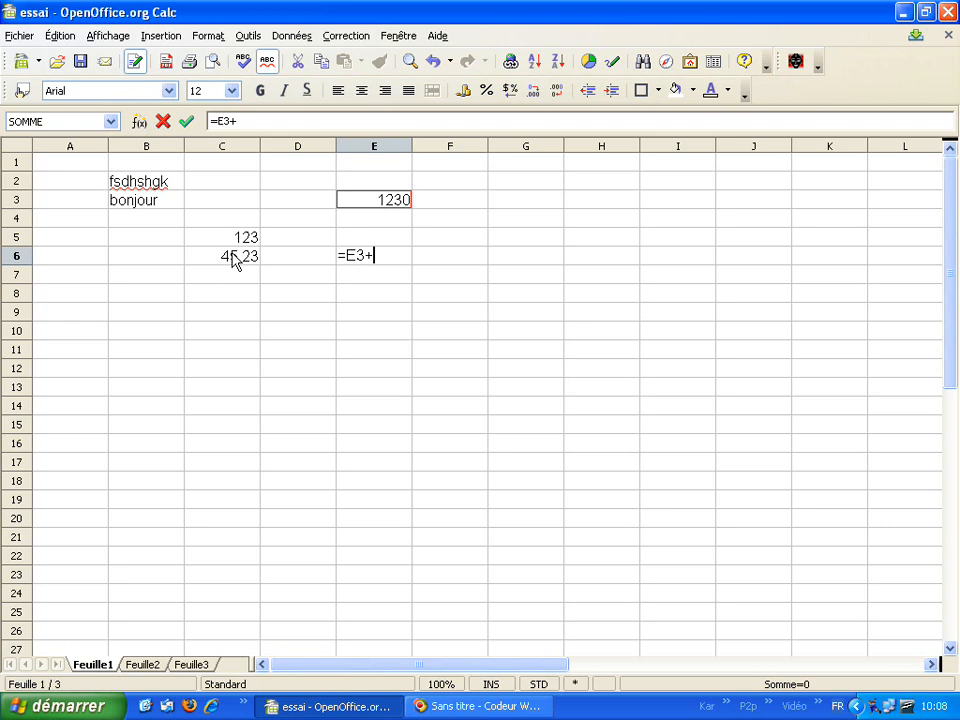
left_click(232, 257)
key("Return")
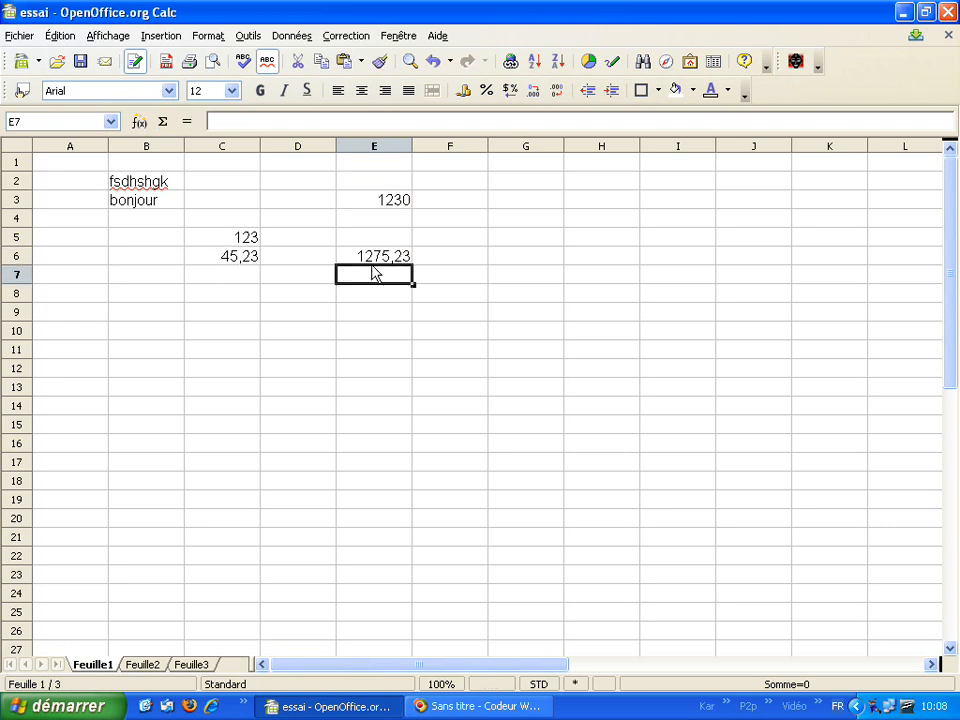
left_click(378, 262)
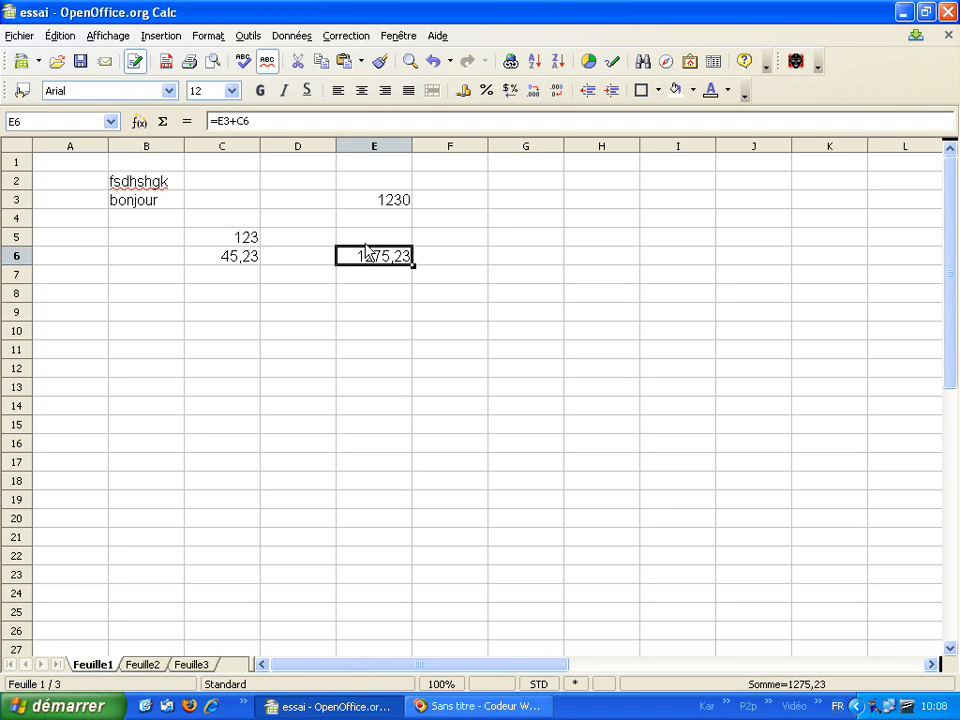
Replace the number in cell C5 with 144 so the dependent formulas recalculate
left_click(252, 240)
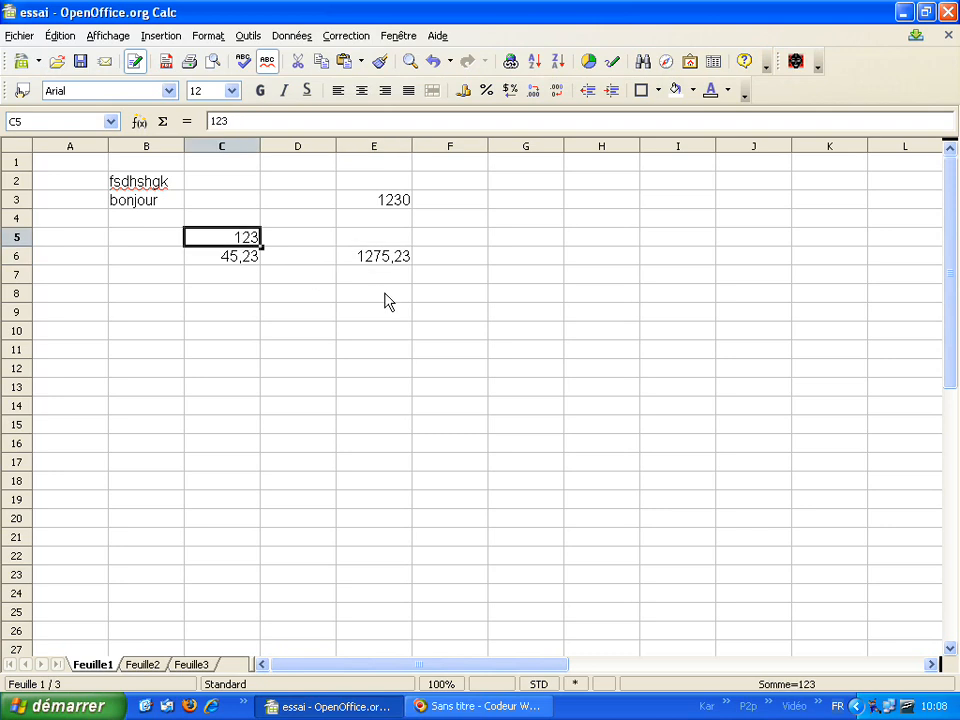
type("144")
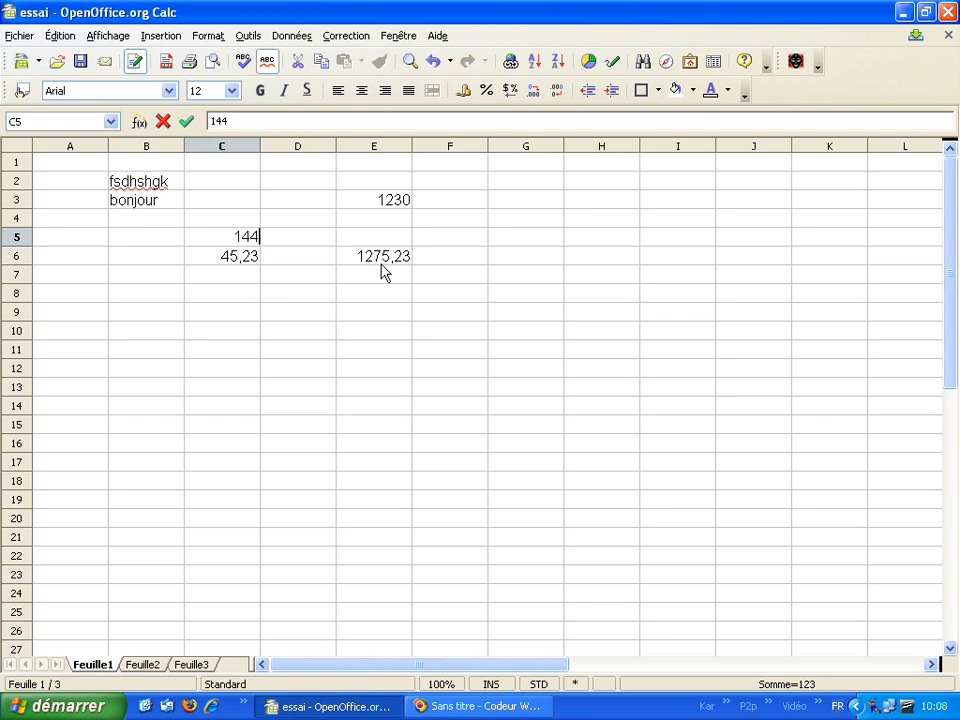
key("Return")
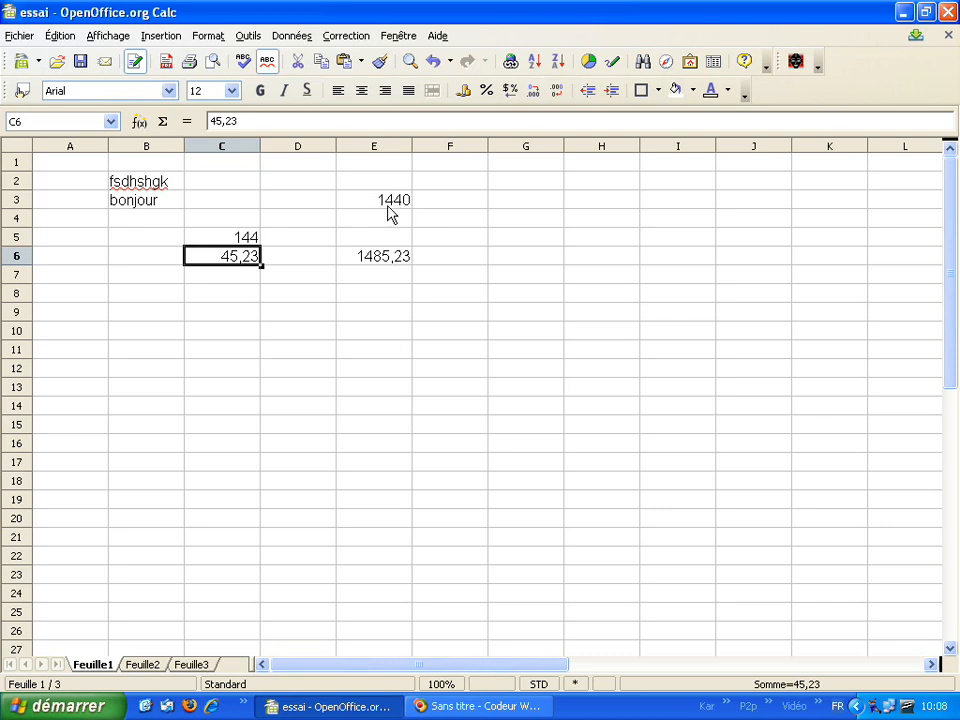
Inspect the formulas in E3 and E6 and the number in C6 that feeds the sum
left_click(406, 205)
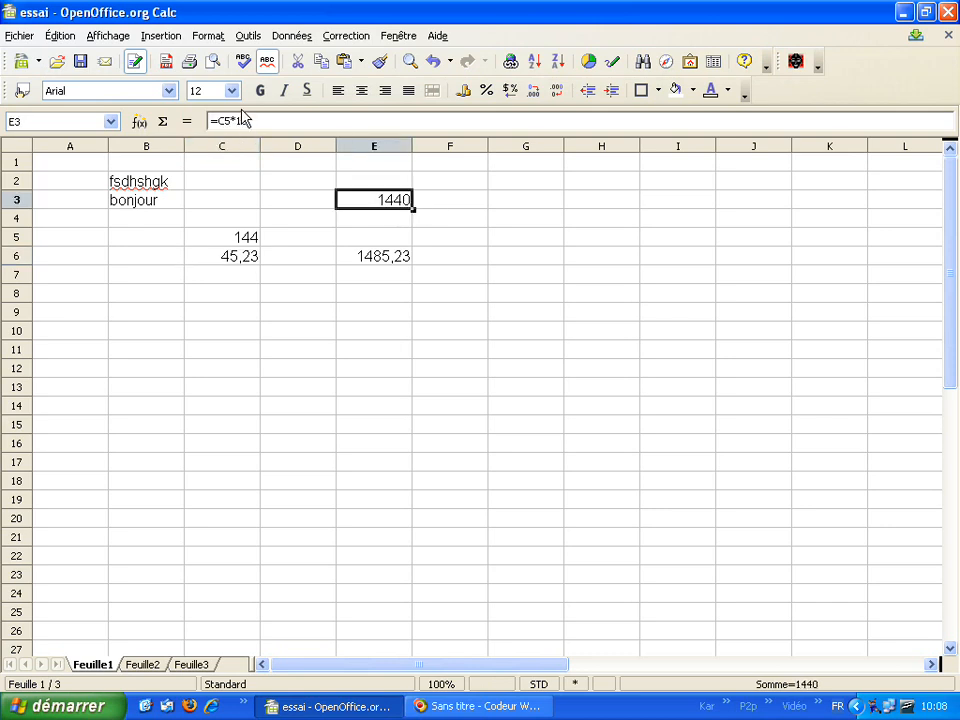
left_click(375, 258)
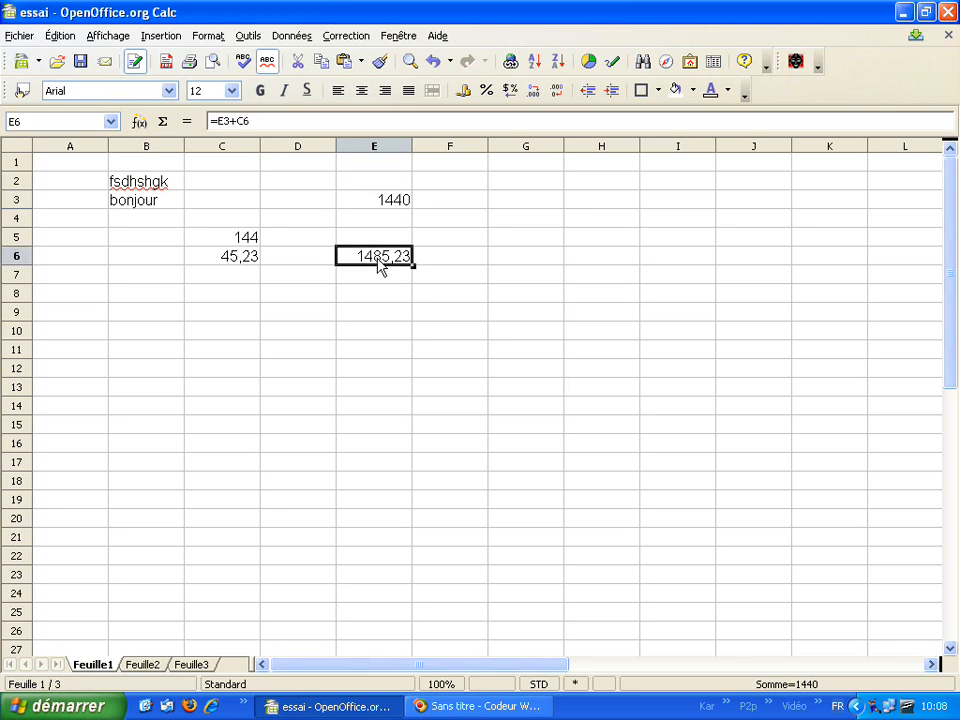
left_click(404, 201)
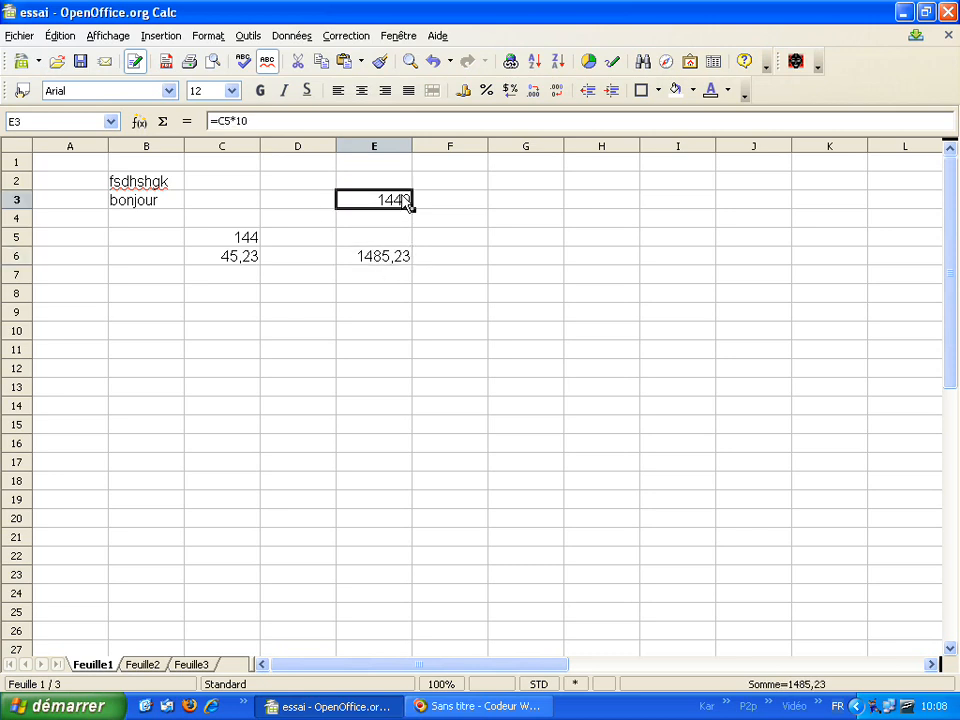
left_click(251, 265)
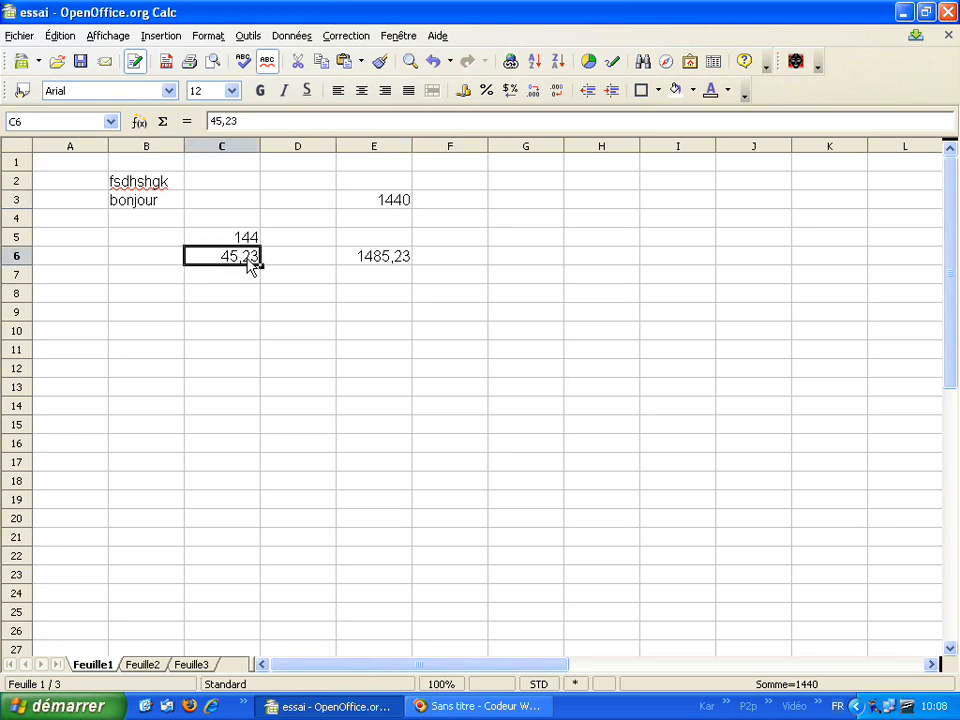
left_click(408, 264)
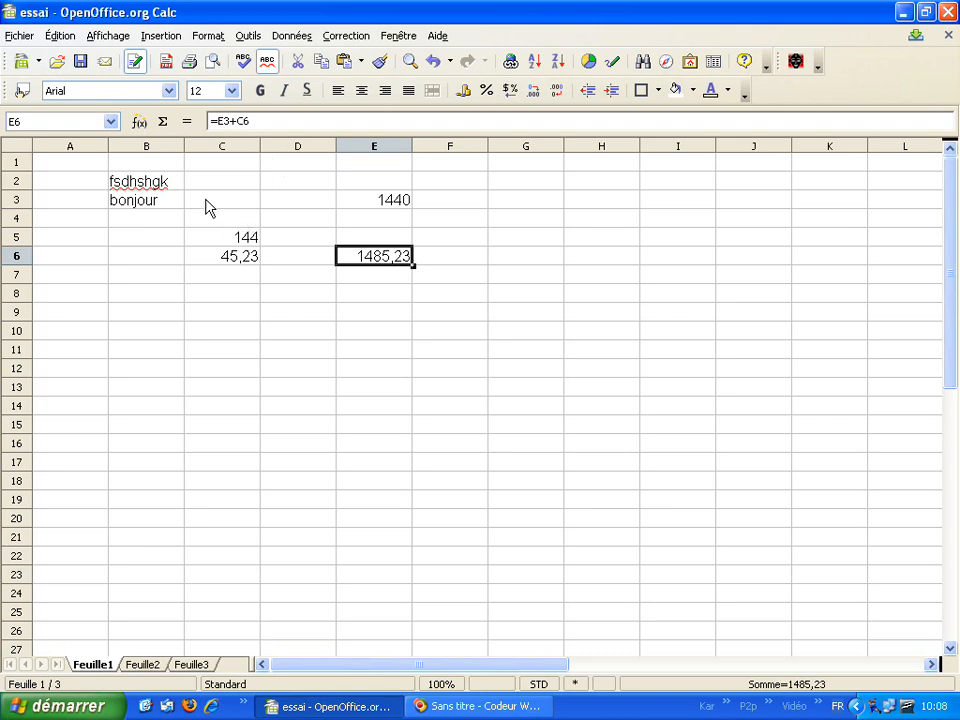
Move the active cell one cell at a time from D4 through columns C, B and A, ending on C6
left_click(306, 224)
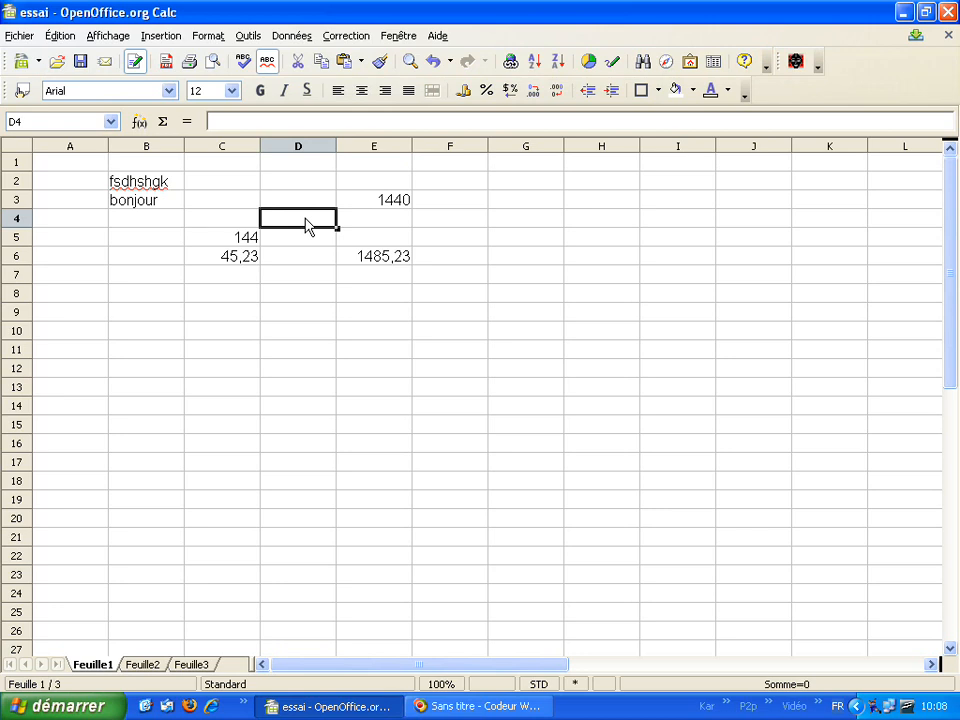
key("Left")
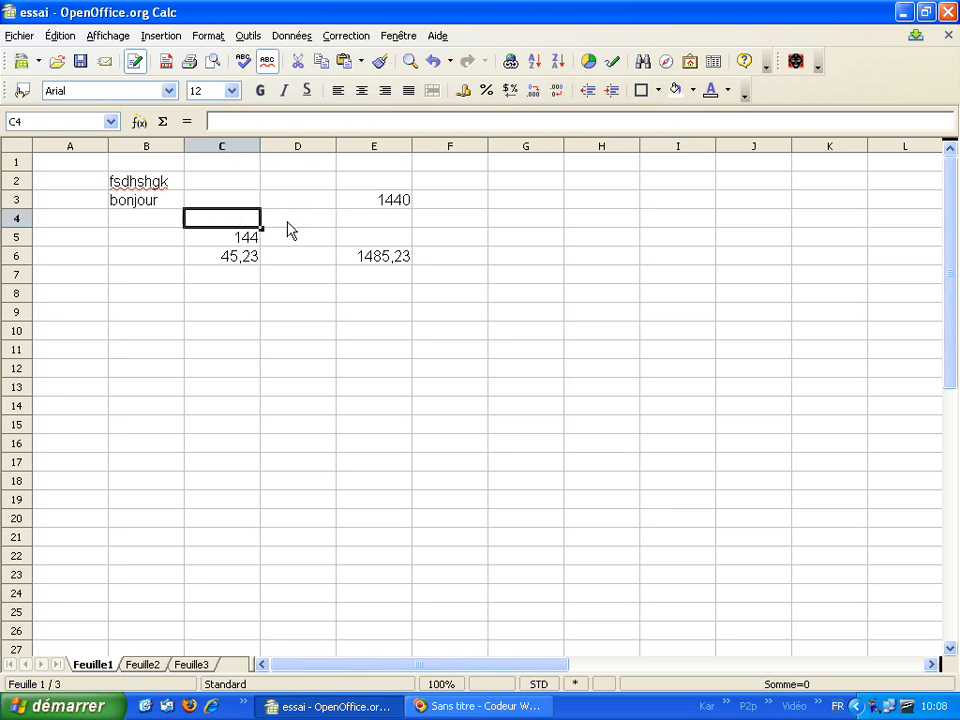
key("Up")
key("Left")
key("Right")
key("Down")
key("Left")
key("Left")
key("Up")
key("Down")
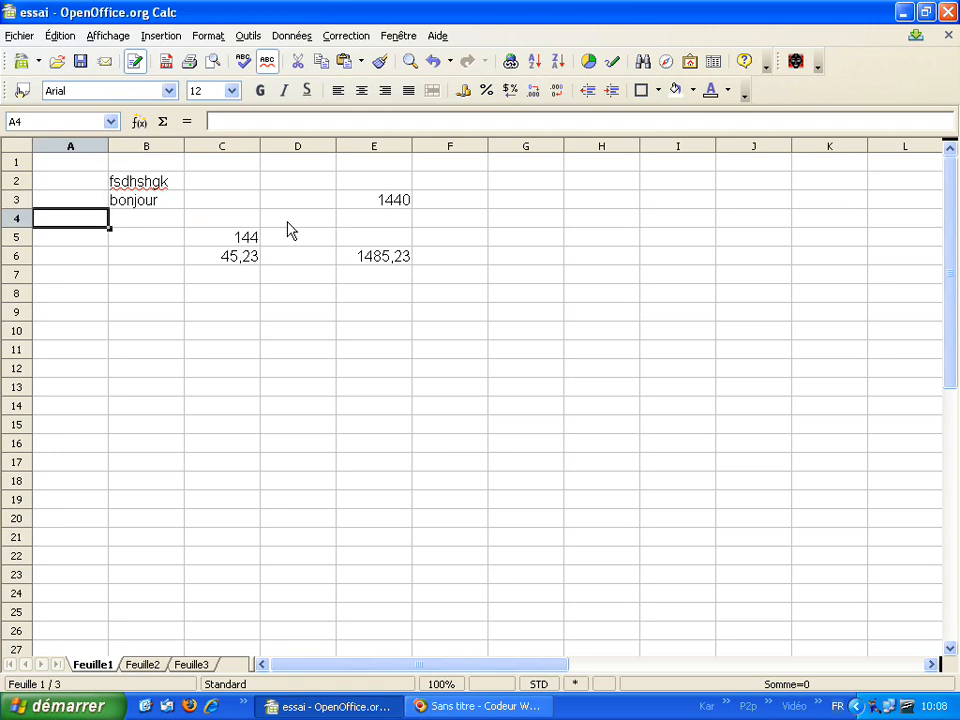
key("Down")
key("Right")
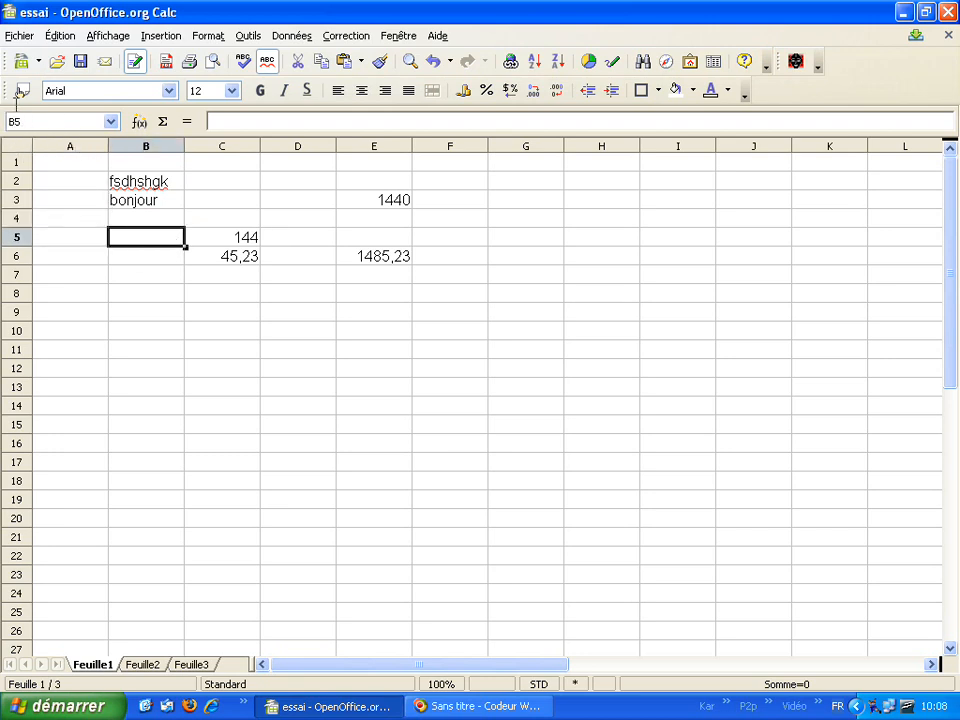
key("Down")
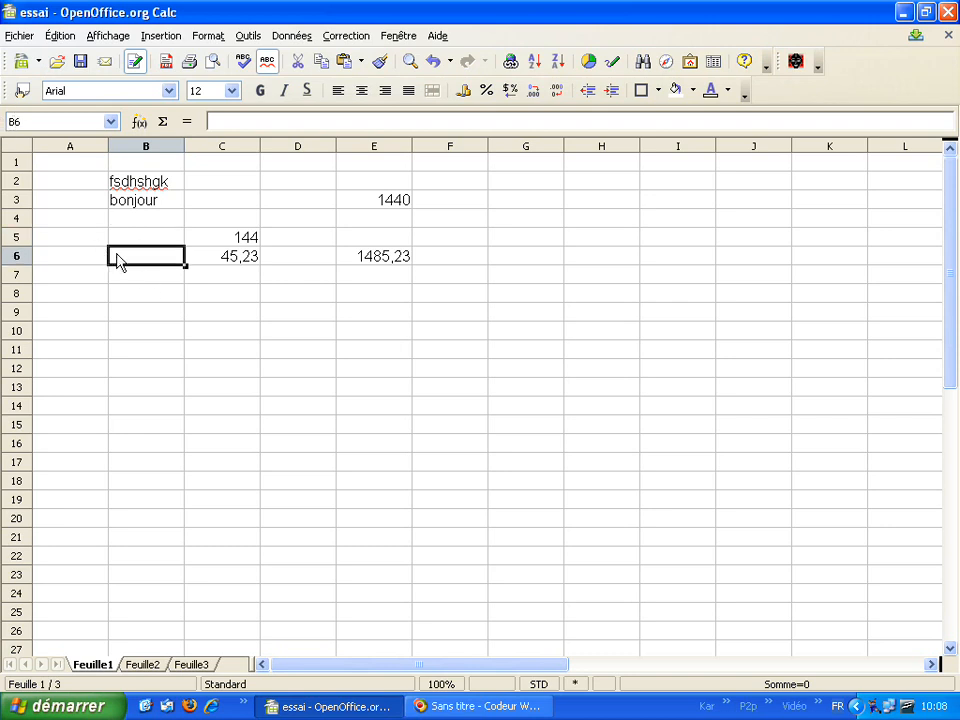
key("Right")
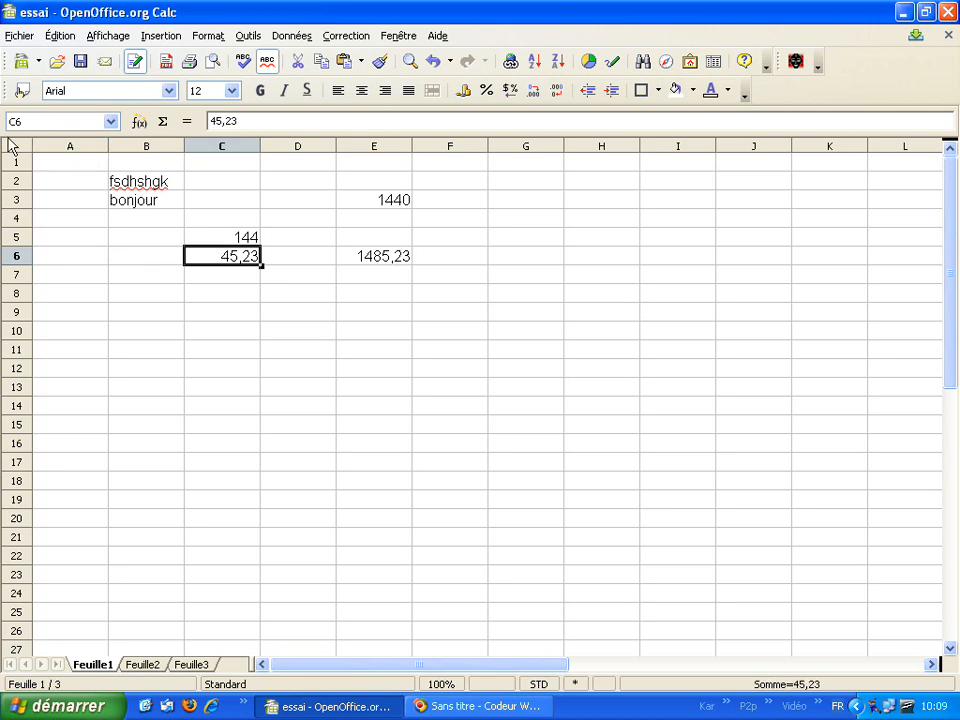
Review the formula in E3 and its source number in C5, then clear the contents of range A1:F7
left_click(374, 205)
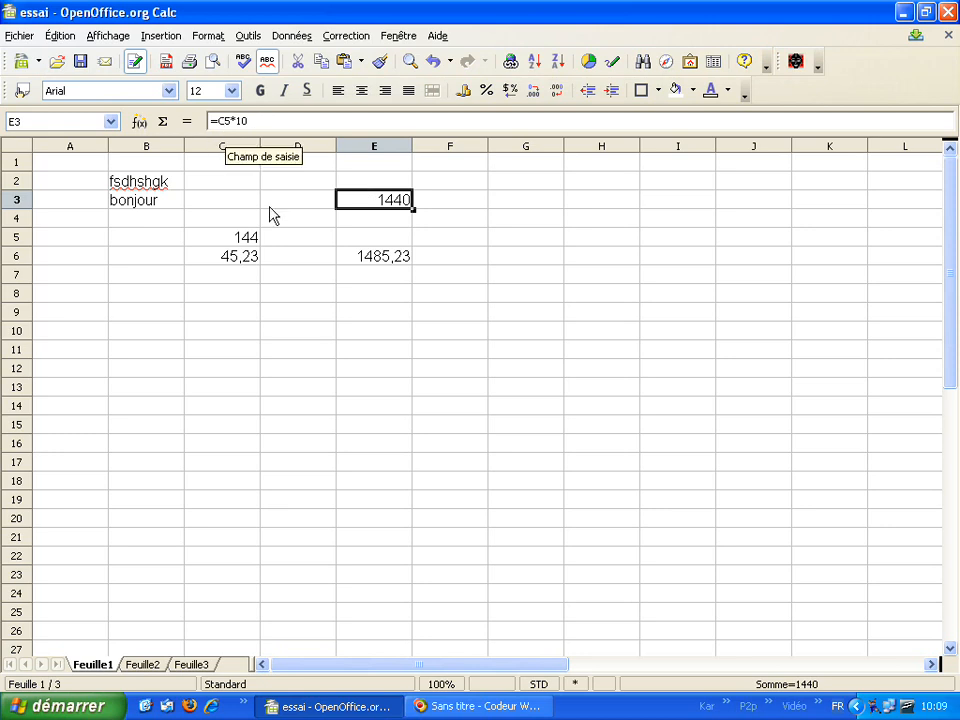
left_click(240, 241)
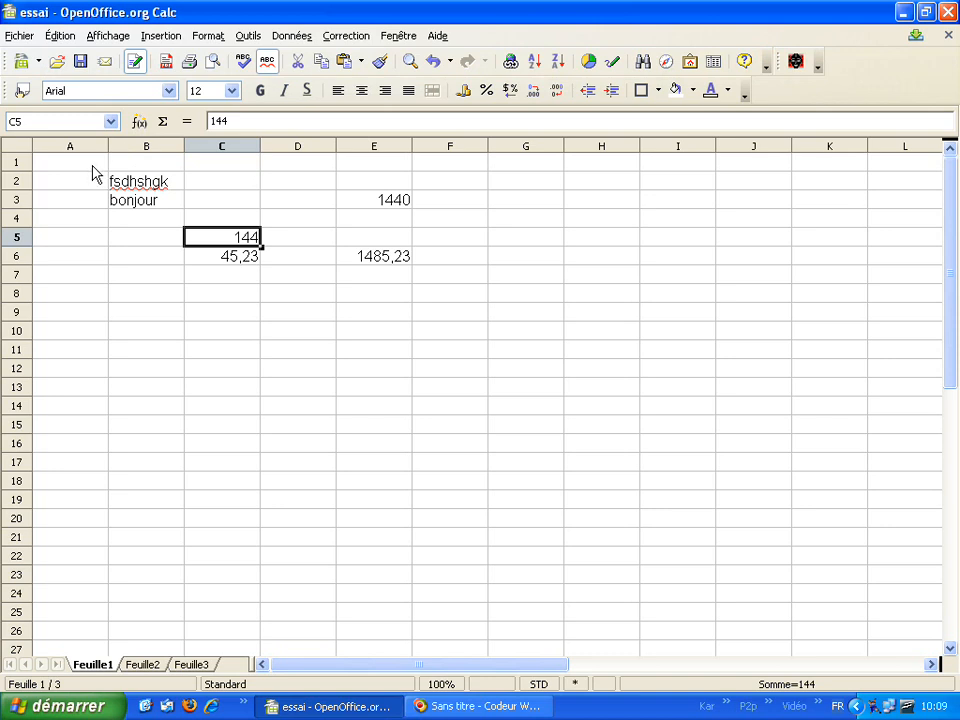
left_click_drag(97, 168, 432, 285)
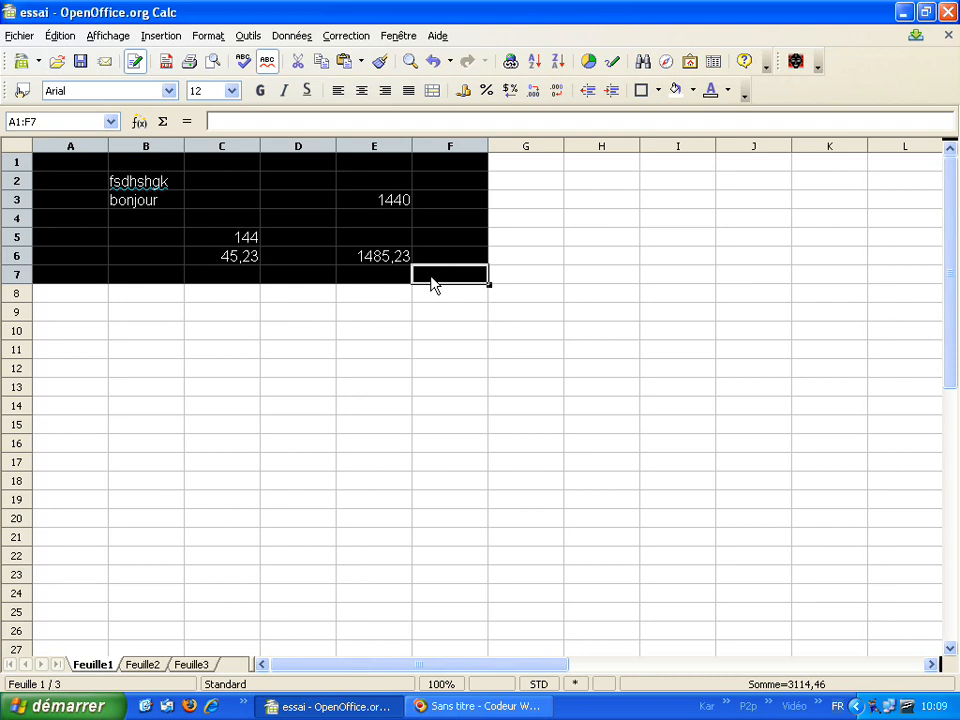
key("Delete")
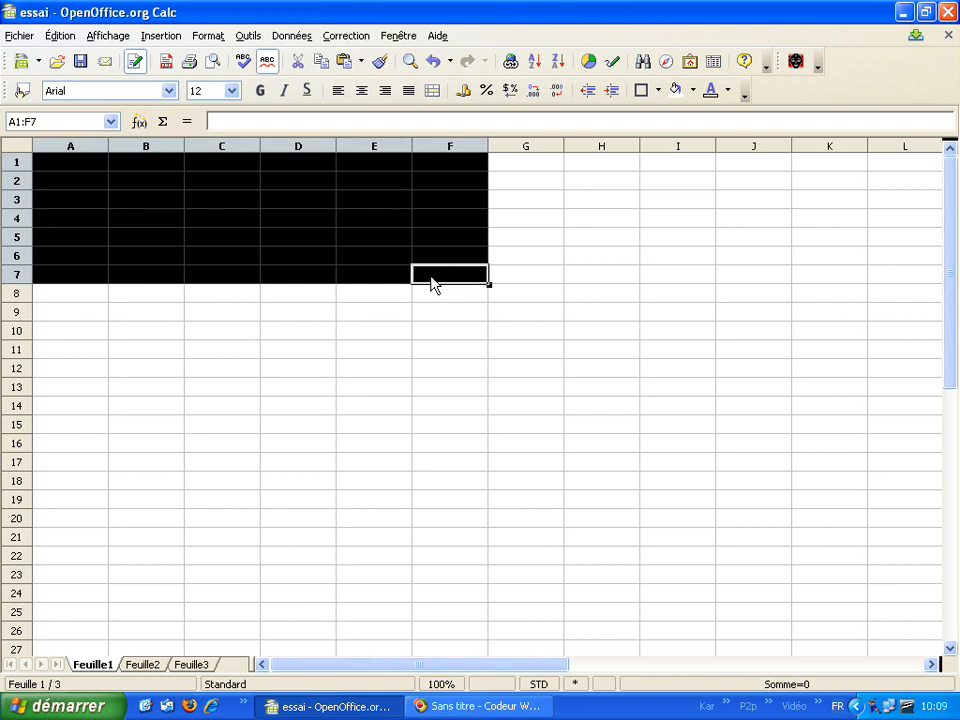
Enter the title "Mini-Facture" in cell A1
left_click(166, 231)
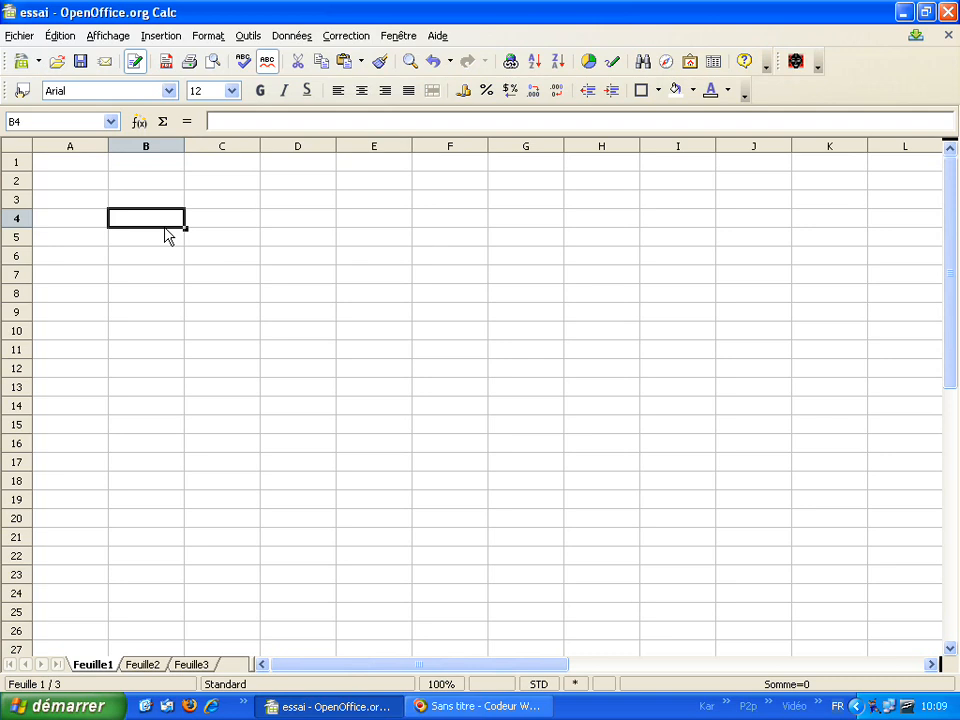
key("Up")
key("Up")
key("Up")
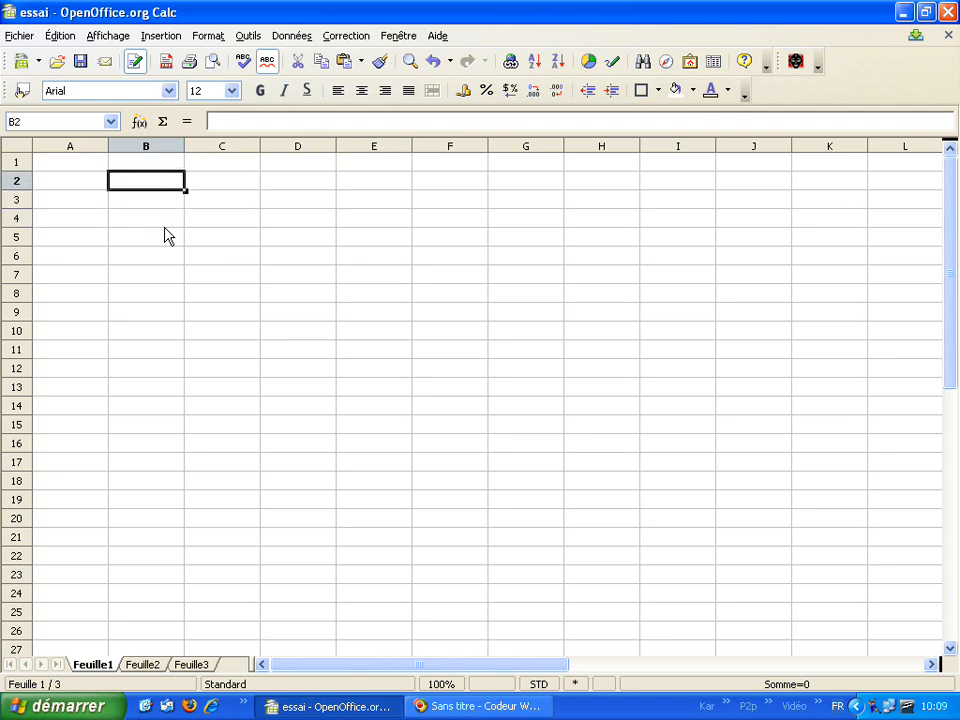
key("Left")
type("M")
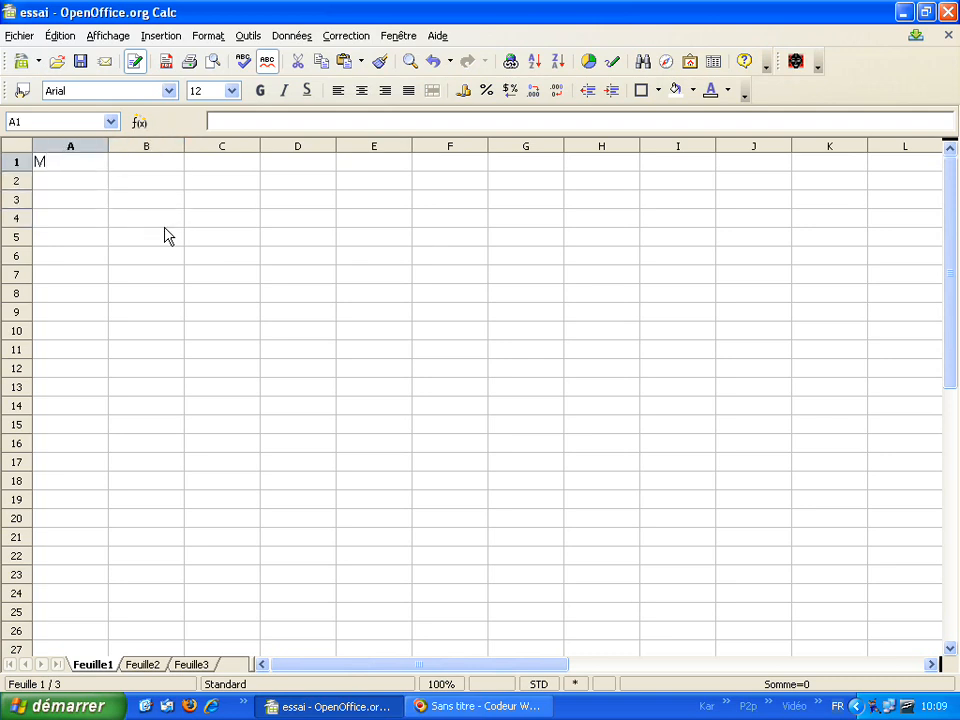
type("ini-Facture")
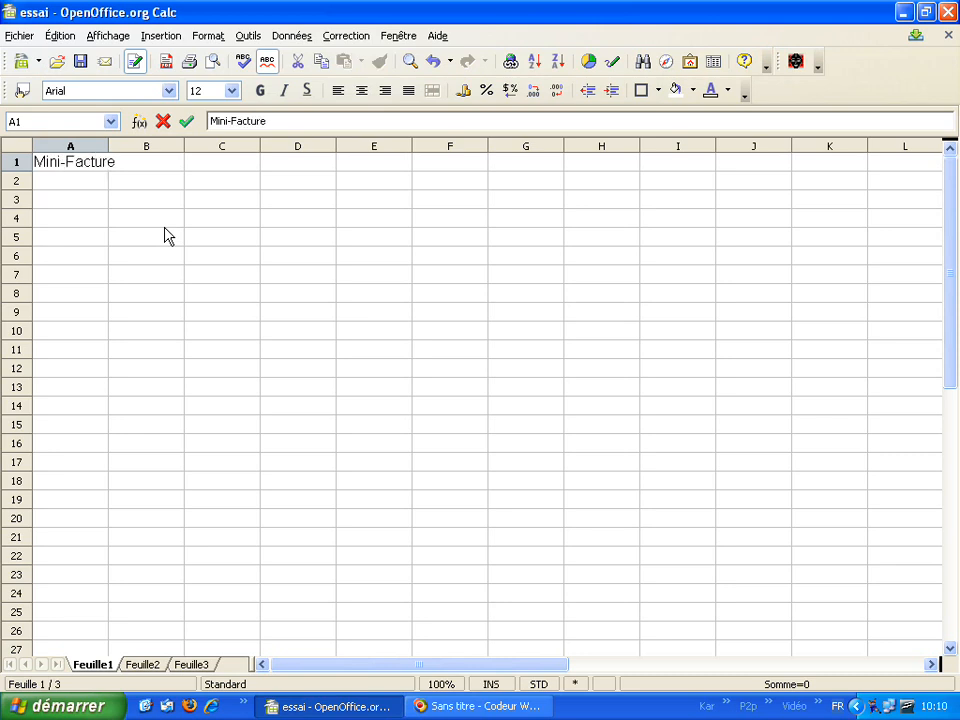
key("Return")
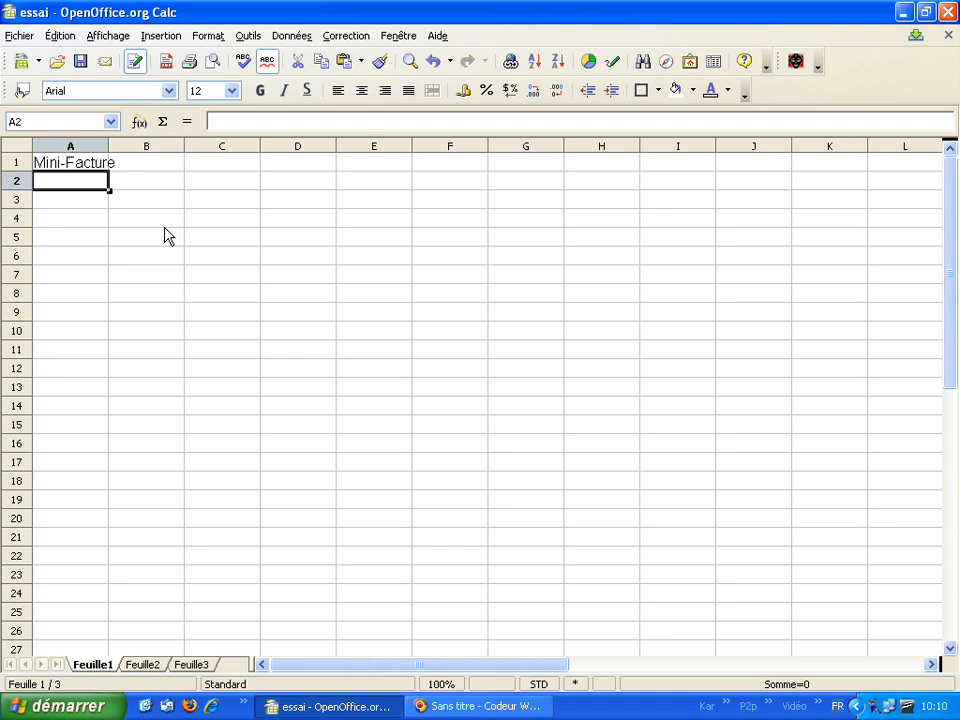
Enter the column headings Désignation, PA HT, Qte and Total HT in cells A3 through D3
key("Return")
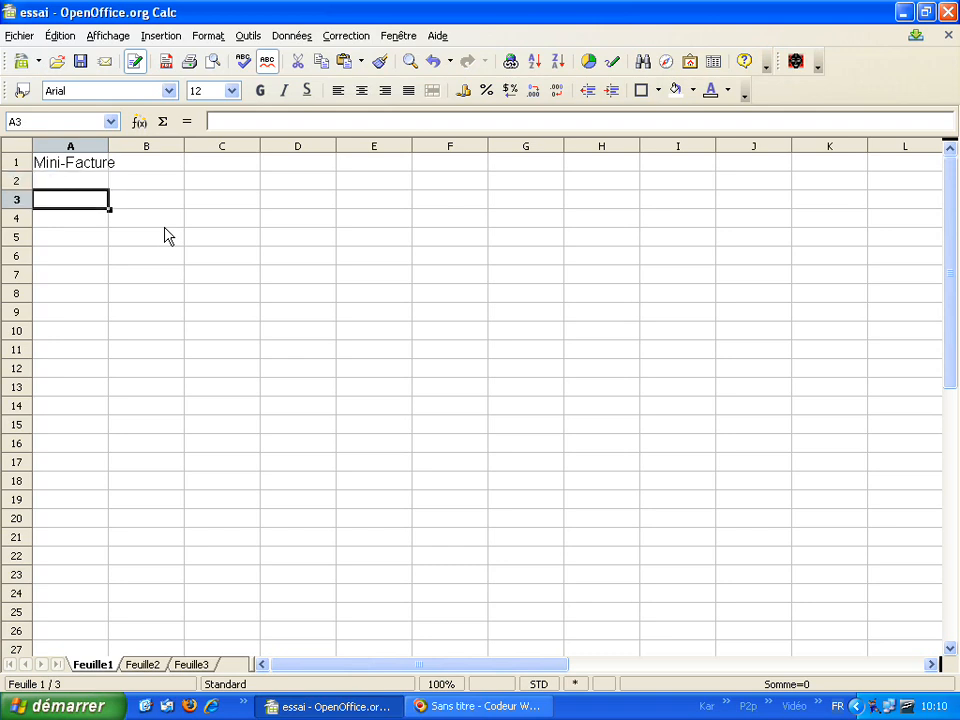
type("Dési")
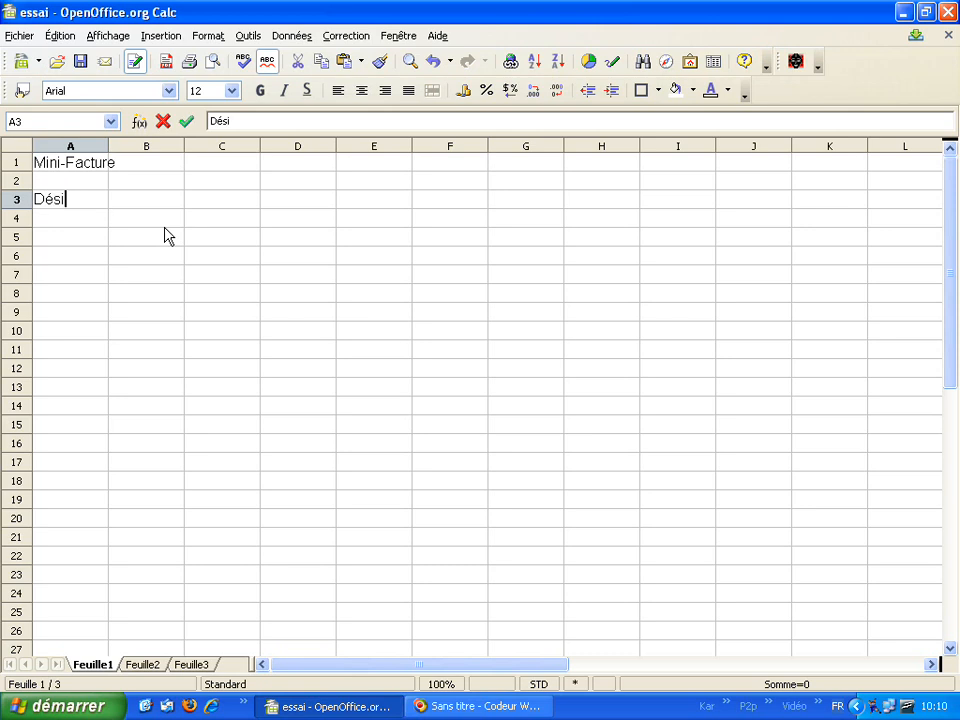
type("gnation")
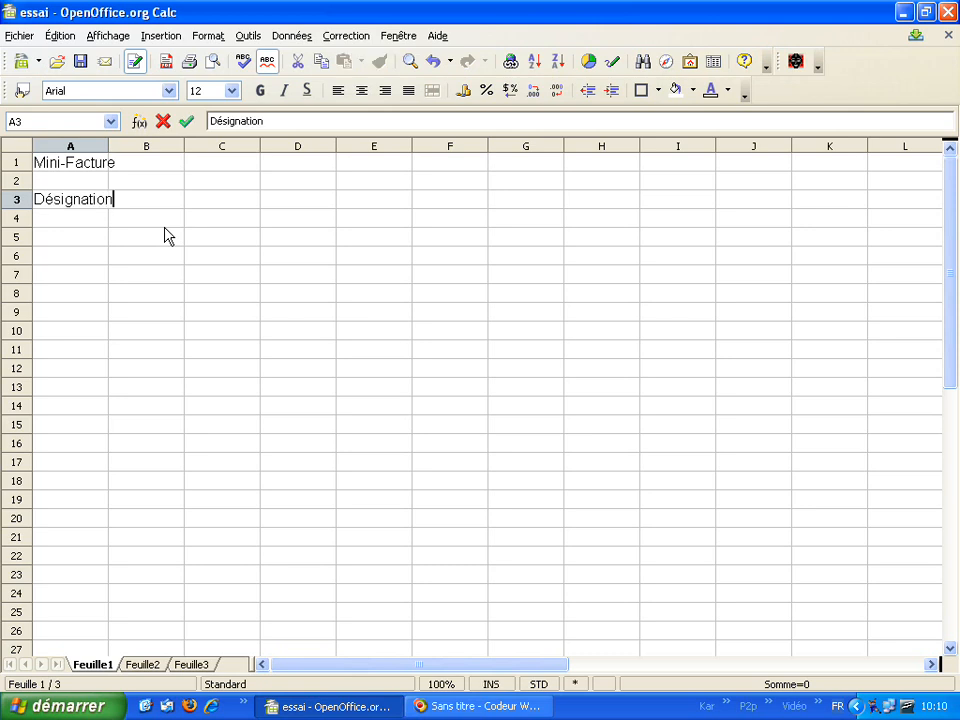
key("Tab")
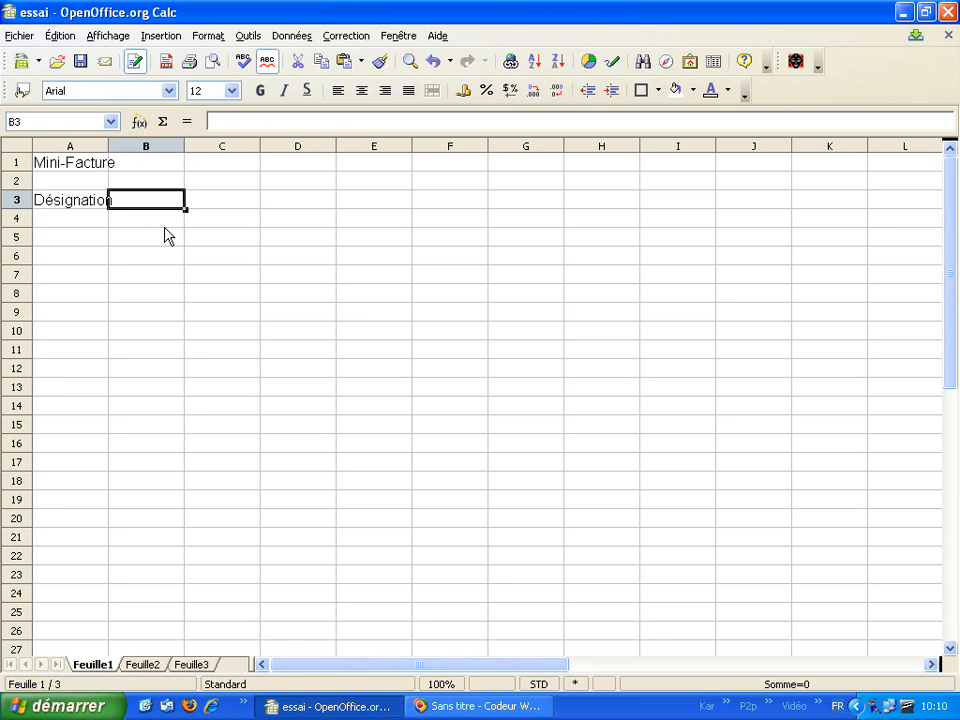
type("PA HT")
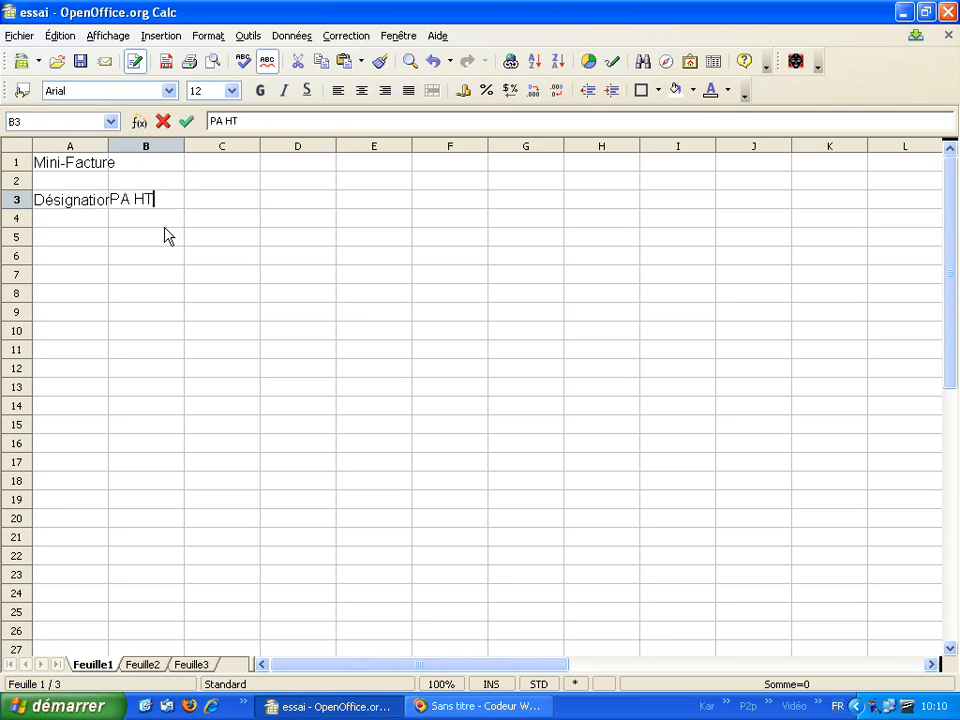
key("Tab")
type("Qte")
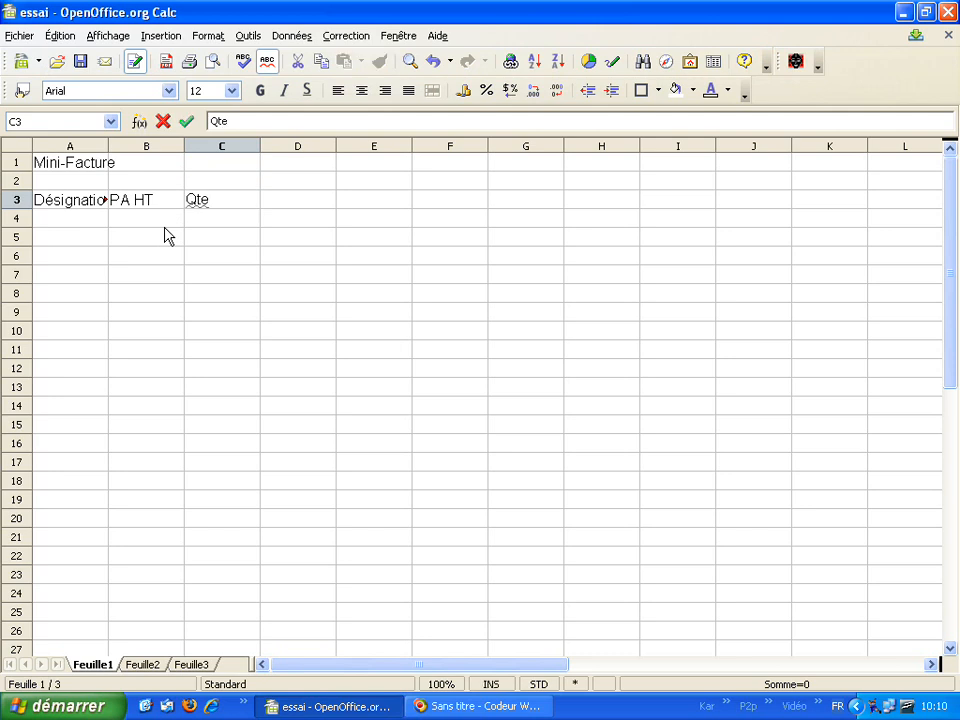
key("Tab")
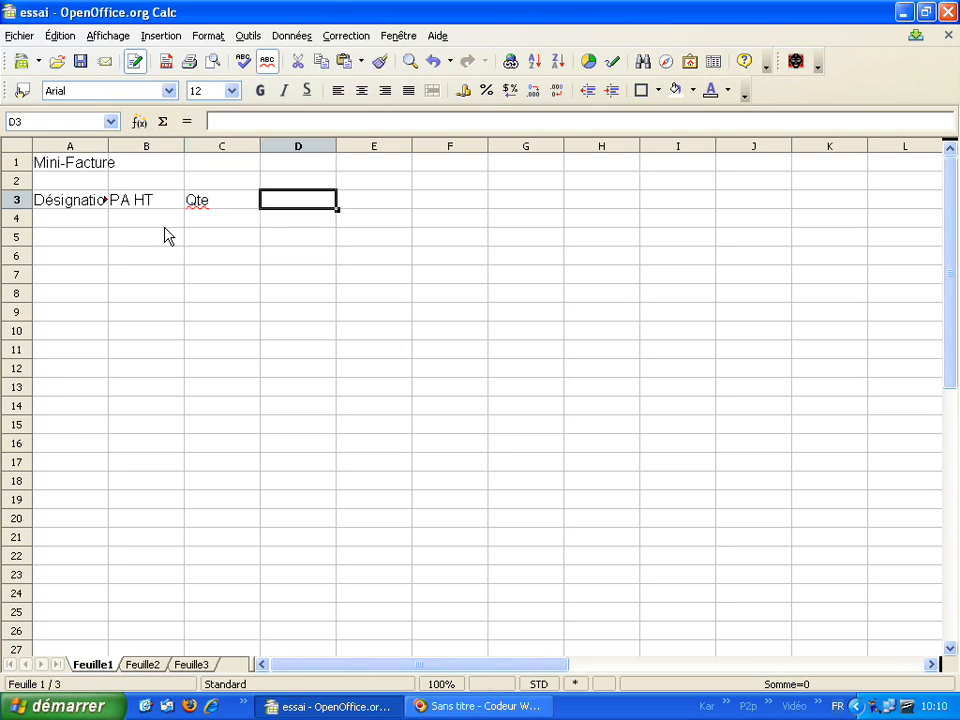
type("To")
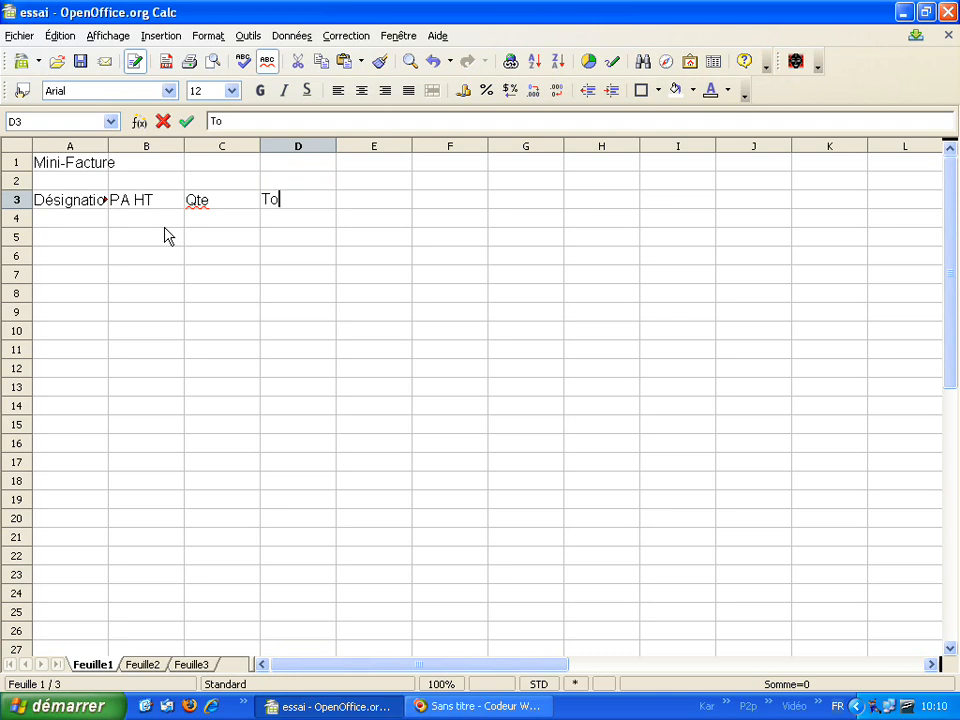
type("tal HT")
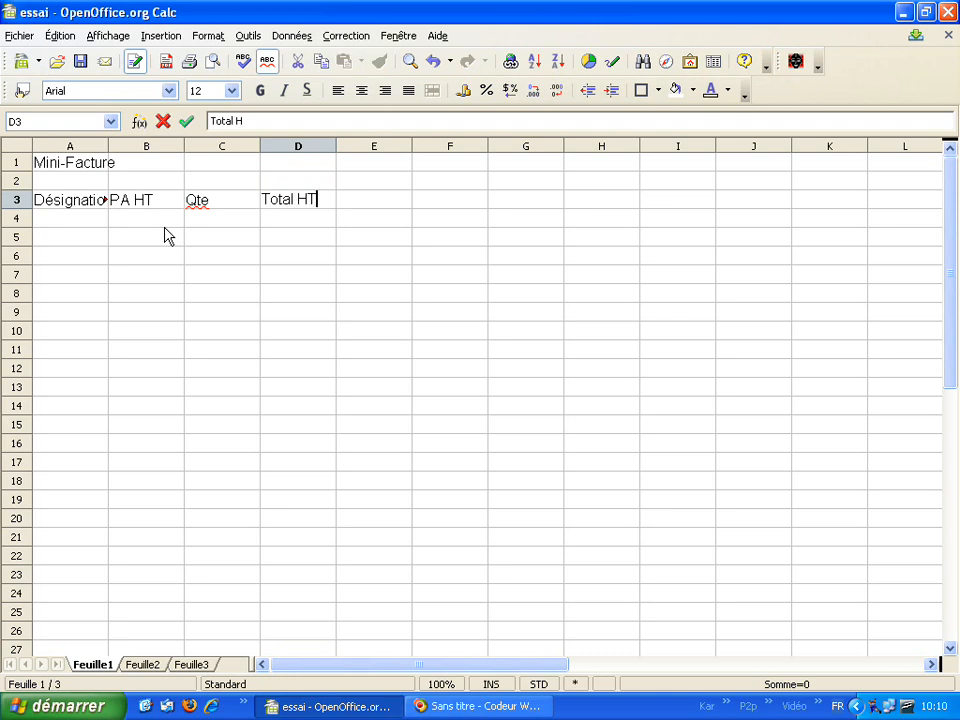
key("Return")
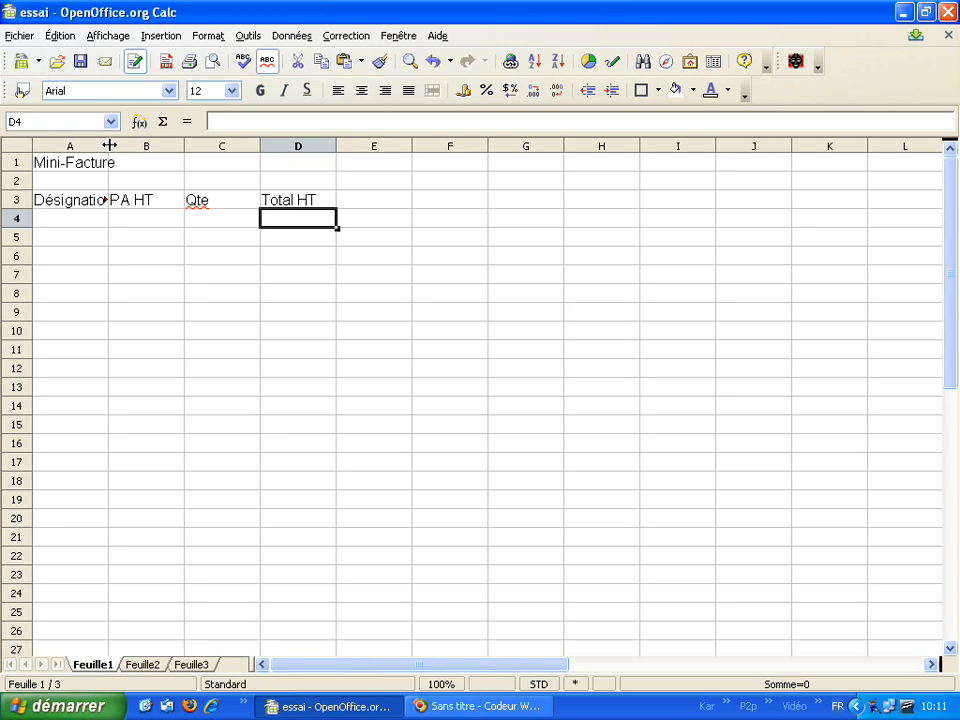
Resize the grid by widening column A beyond its Désignation heading, narrowing column E to about half and reducing row 2 to about half height
left_click_drag(110, 145, 133, 145)
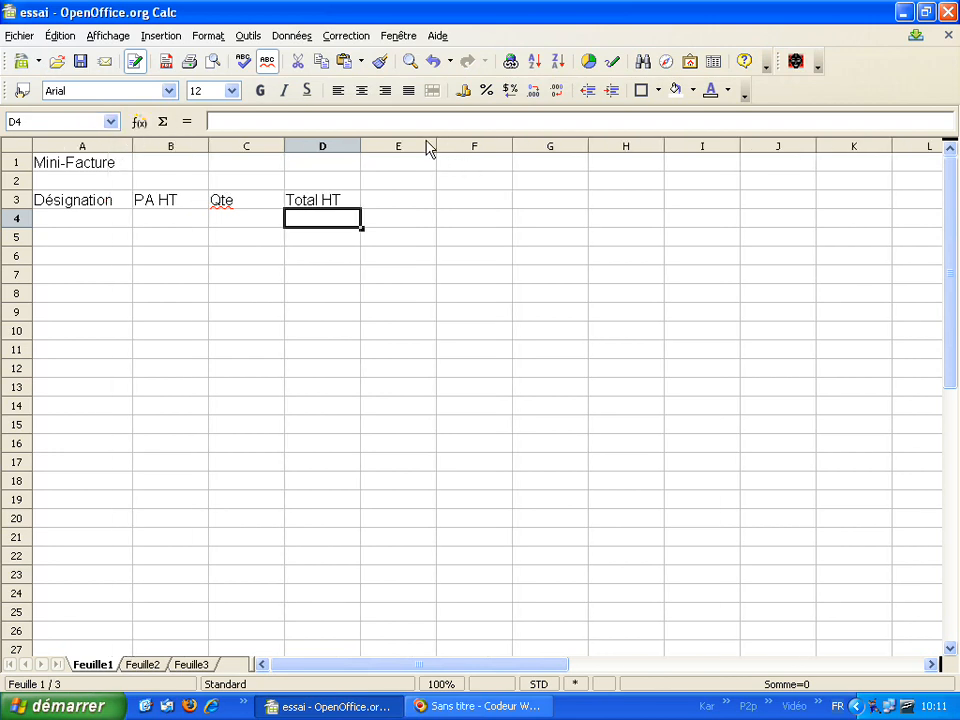
left_click_drag(435, 145, 400, 145)
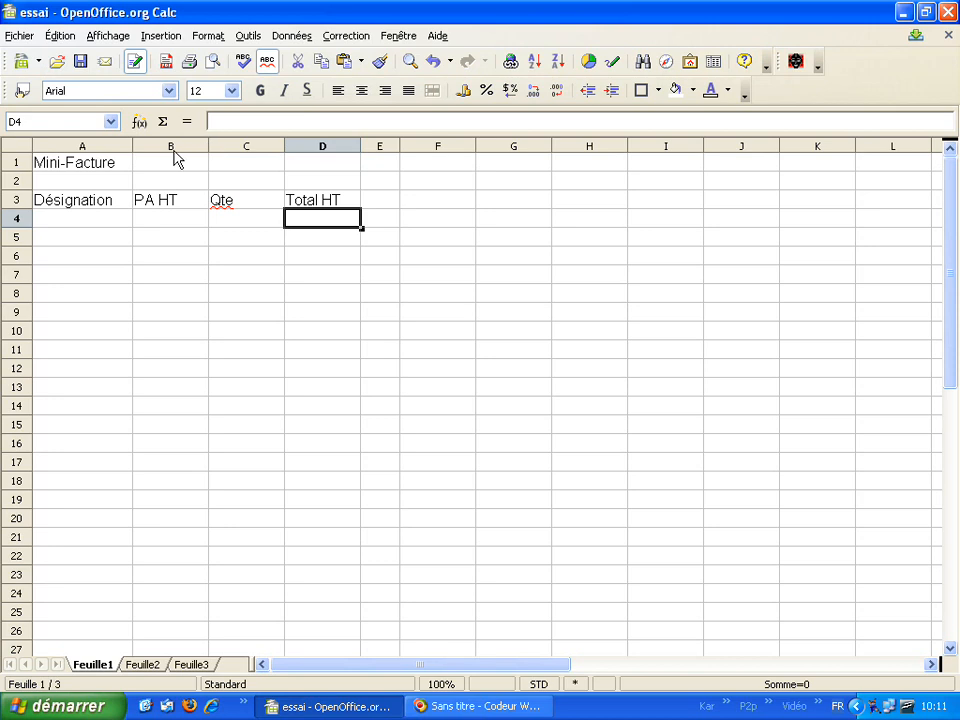
left_click_drag(133, 146, 157, 148)
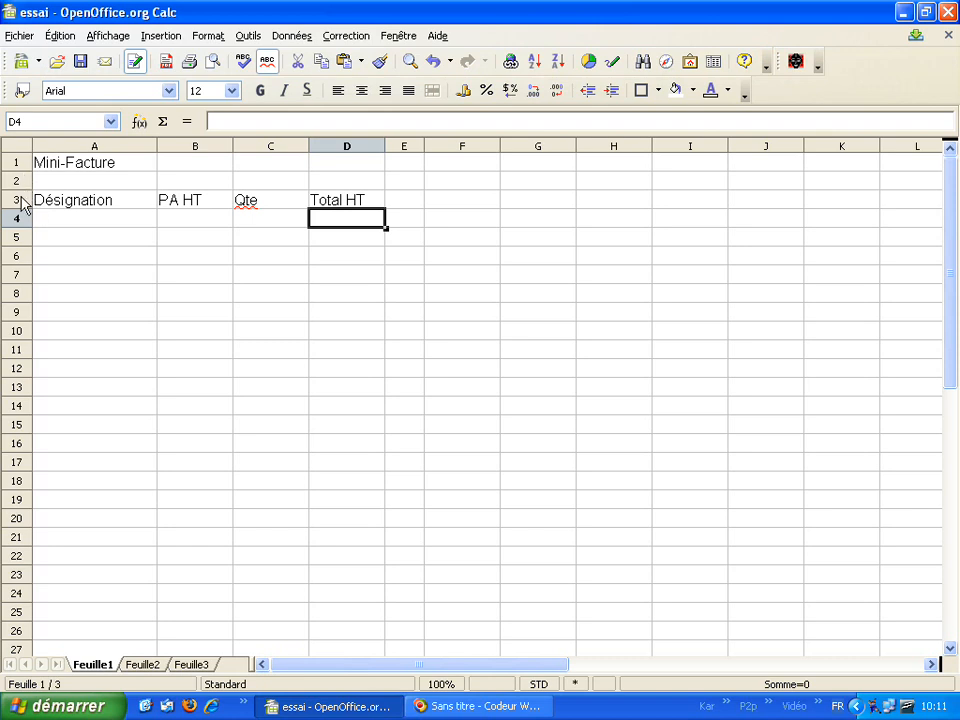
left_click_drag(21, 190, 21, 179)
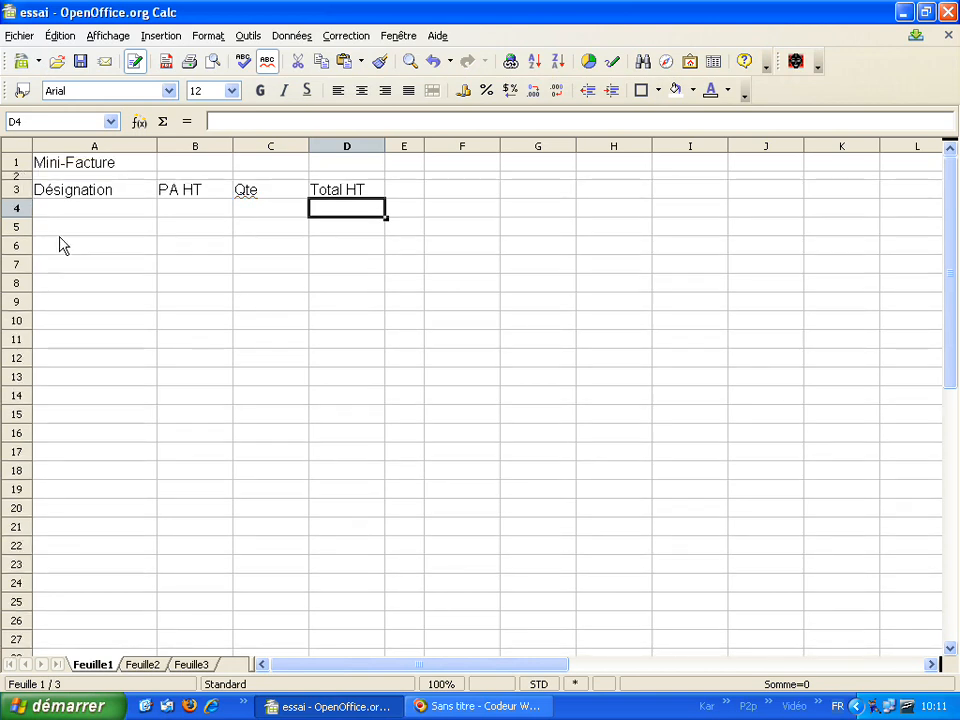
Fill the first invoice line in row 4 with Stylo as designation, 1 as PA HT and 3 as Qte
left_click(94, 212)
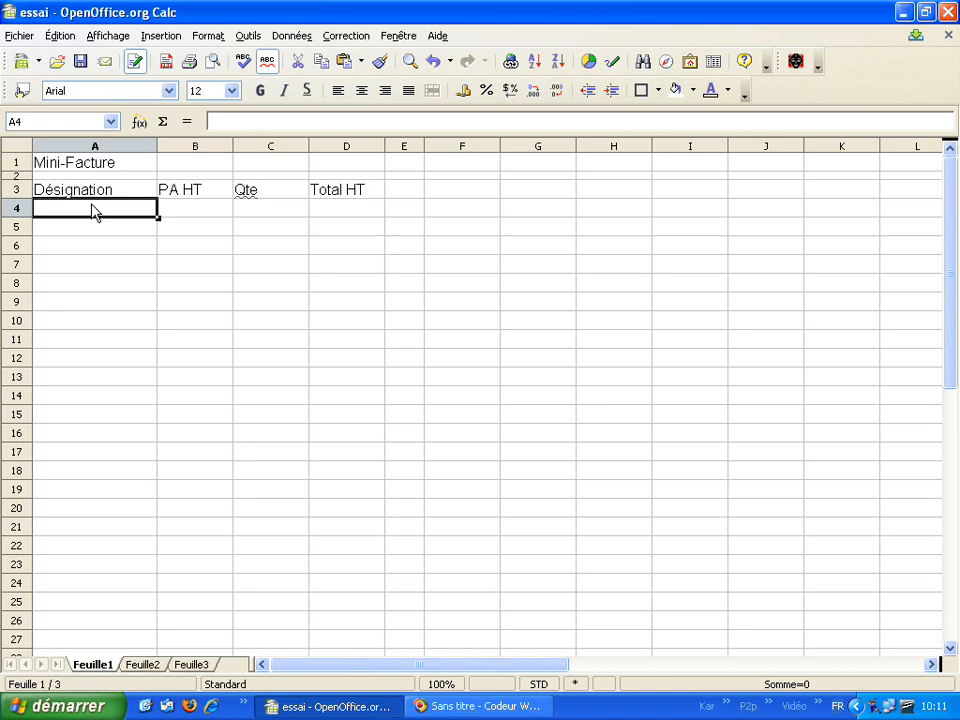
type("Stu")
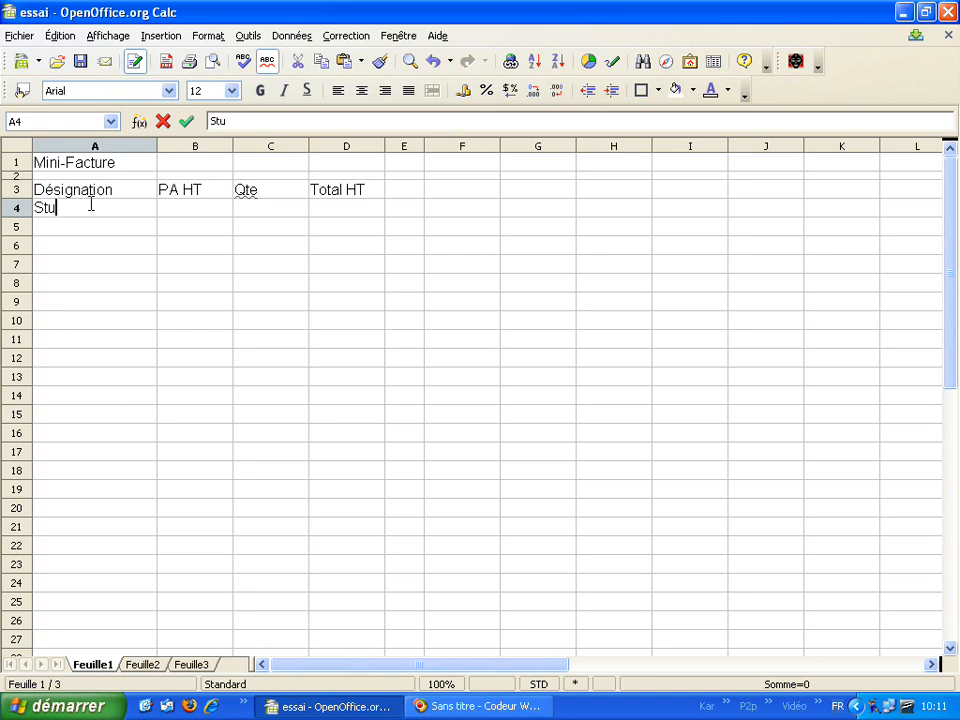
key("BackSpace")
type("ylo")
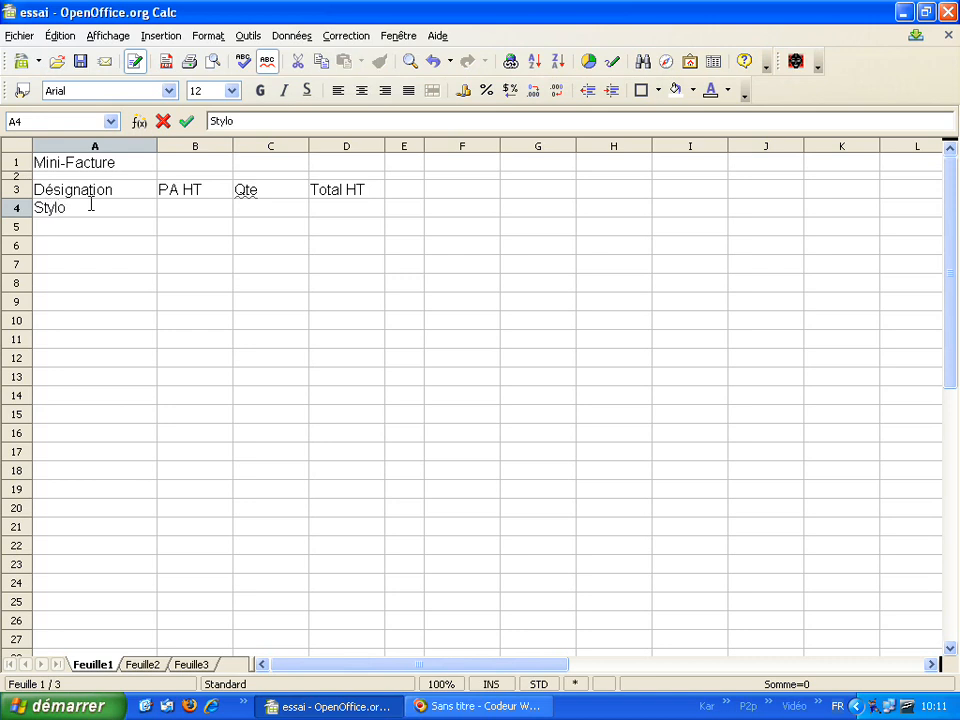
key("Tab")
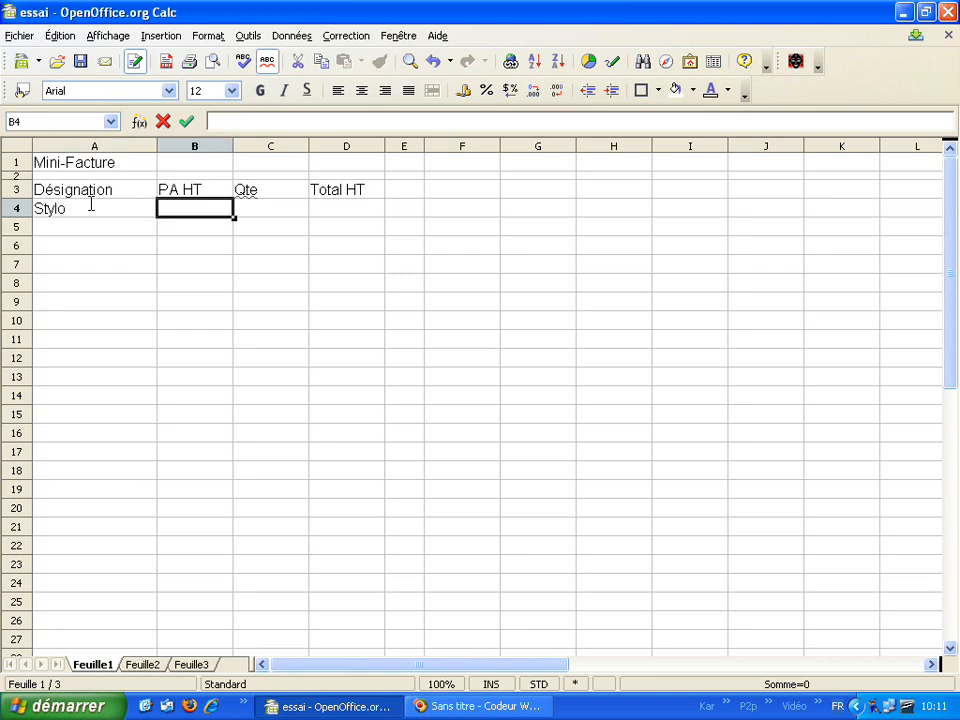
type("1")
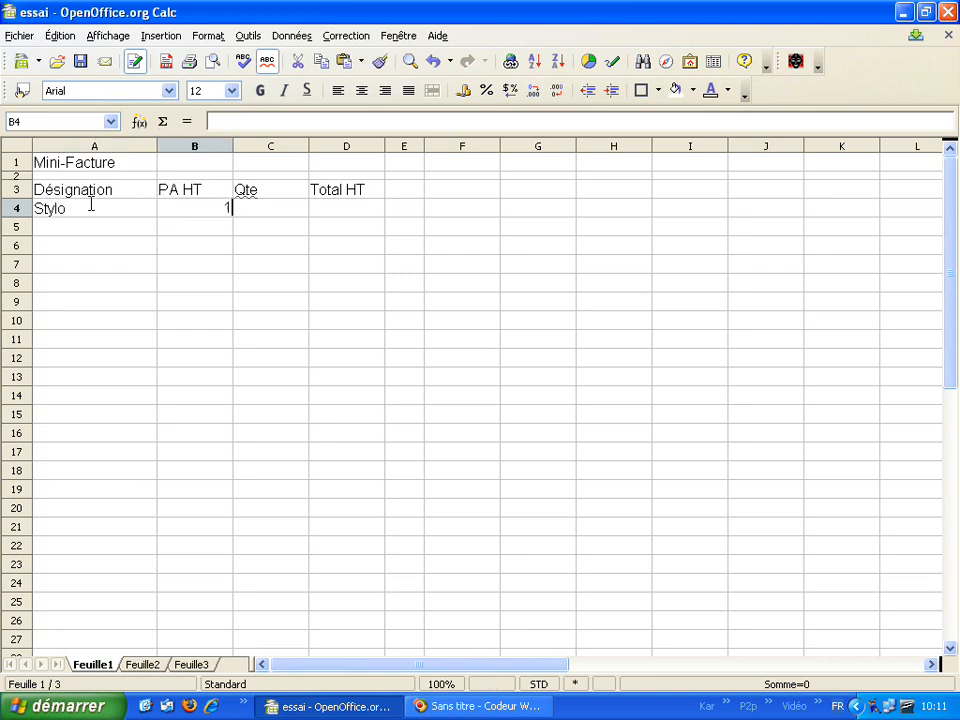
key("Tab")
type("3")
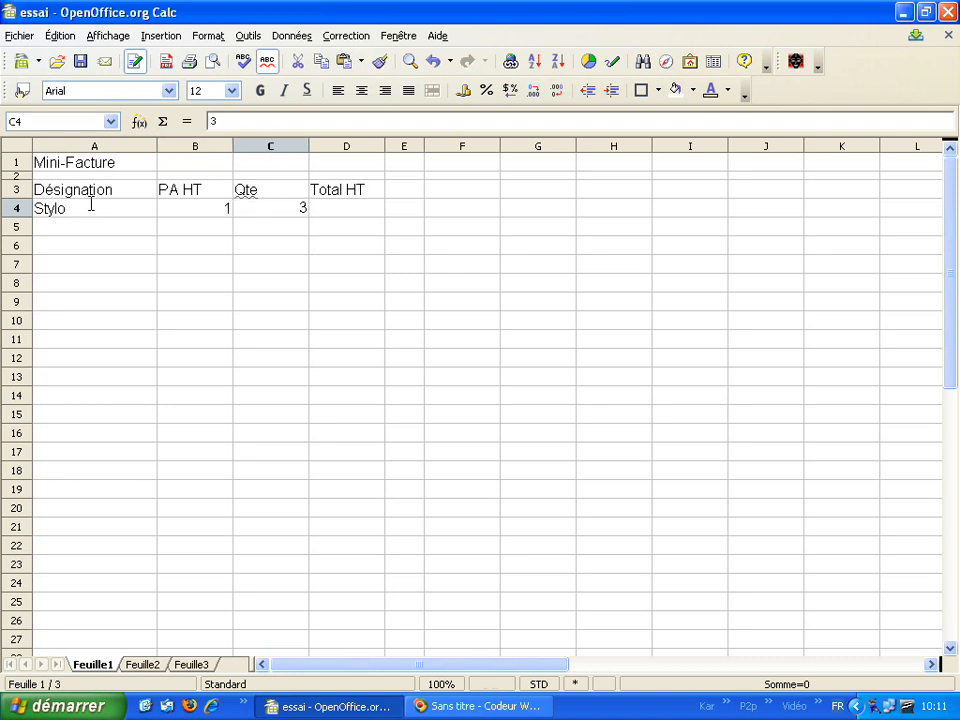
Move the active cell back along row 4 to A4, then through C3, C4 and C6 to B4
key("shift+Tab")
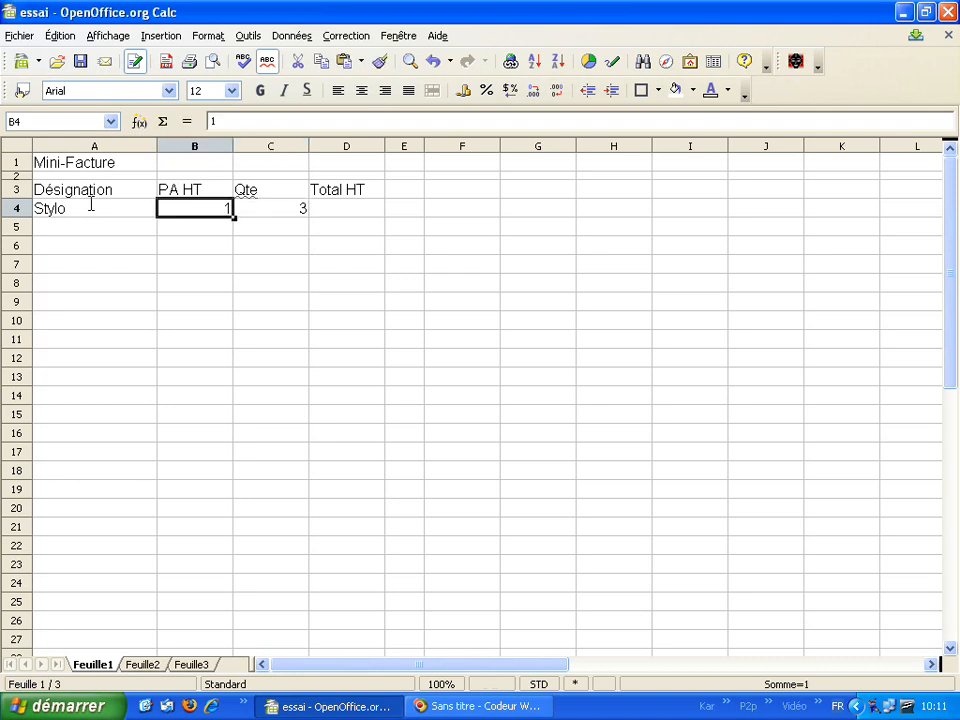
key("shift+Tab")
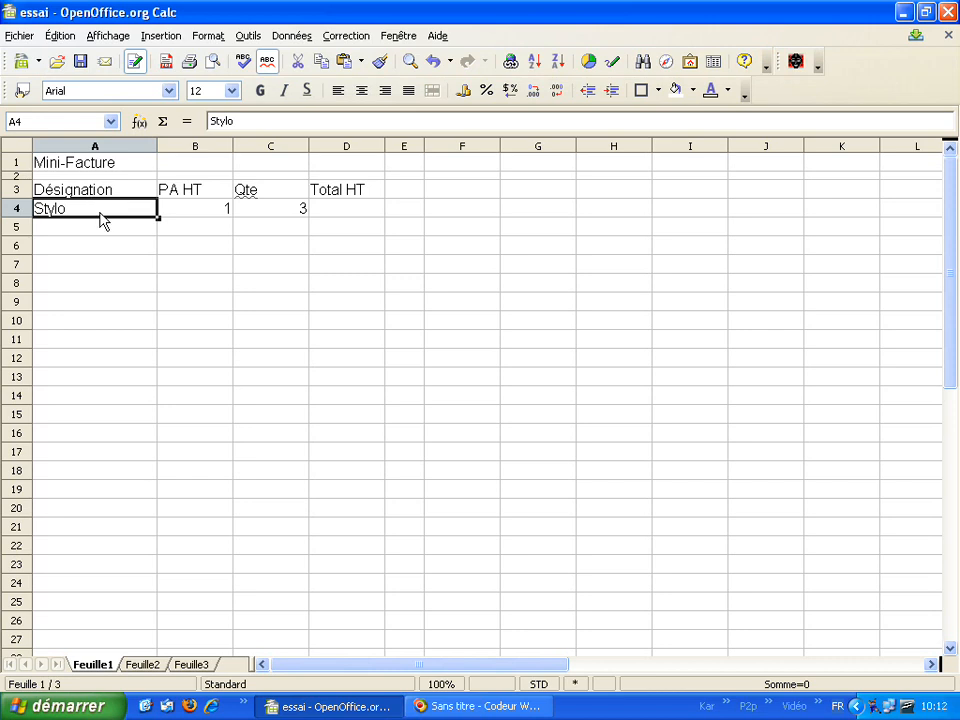
left_click(242, 196)
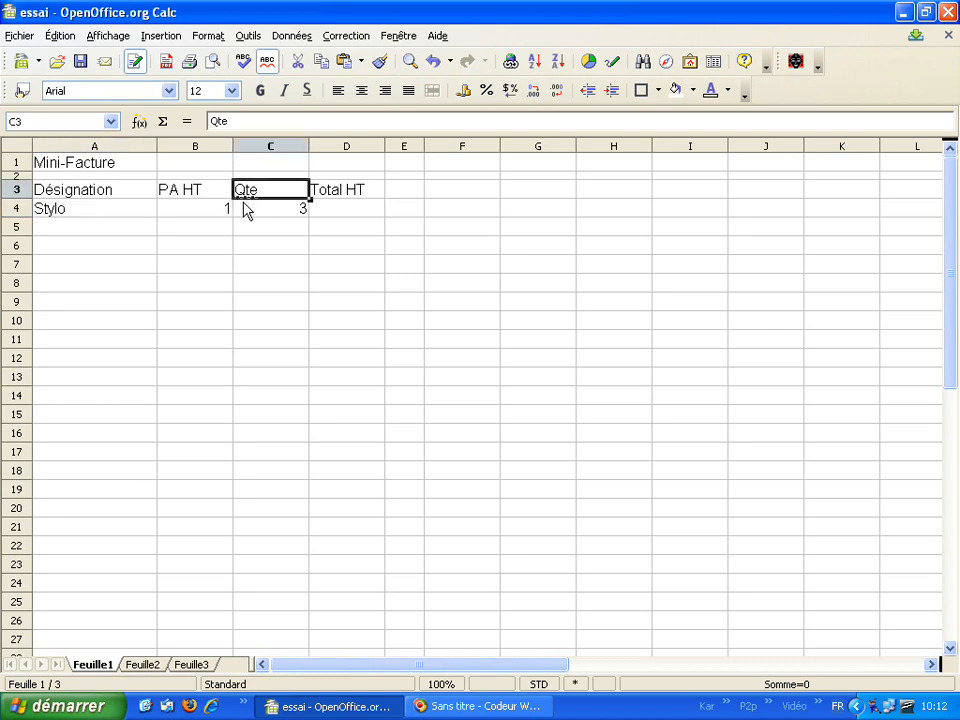
left_click(246, 212)
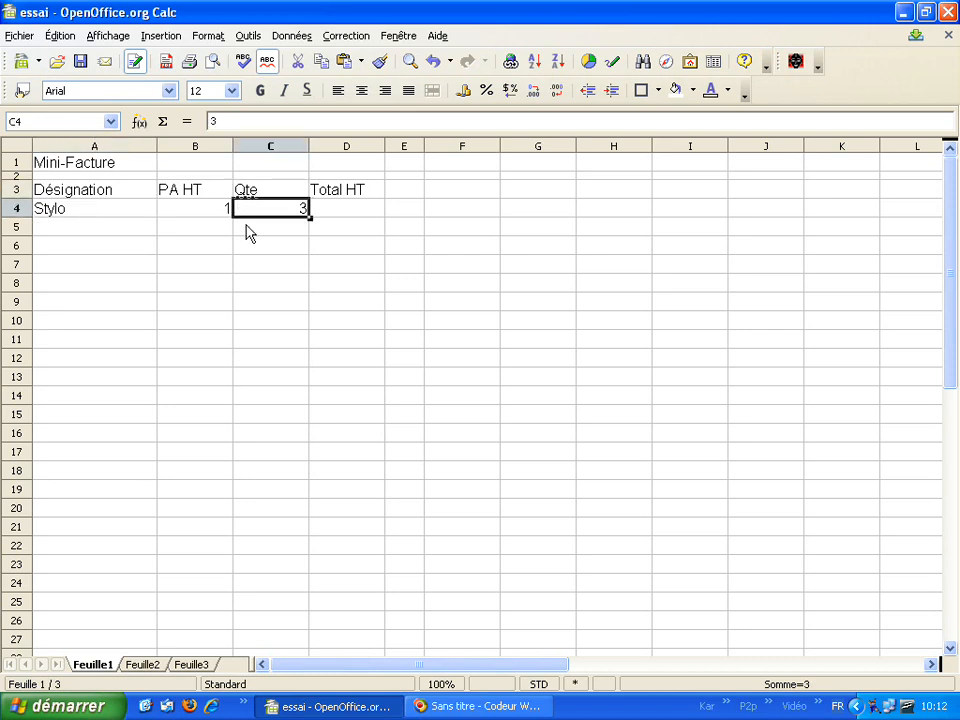
key("Down")
key("Down")
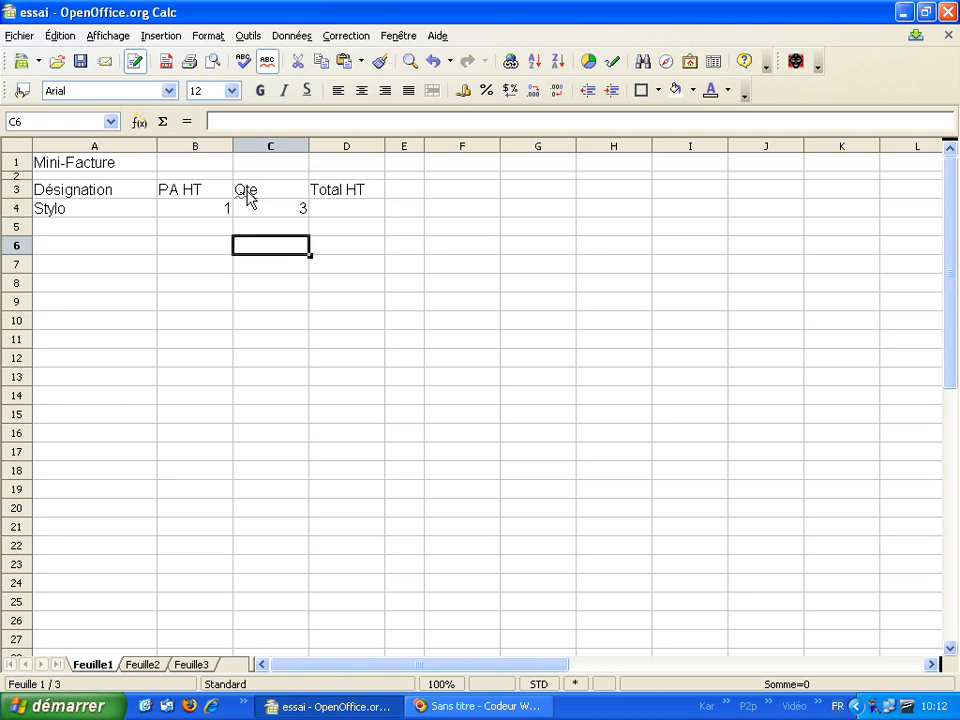
left_click(200, 212)
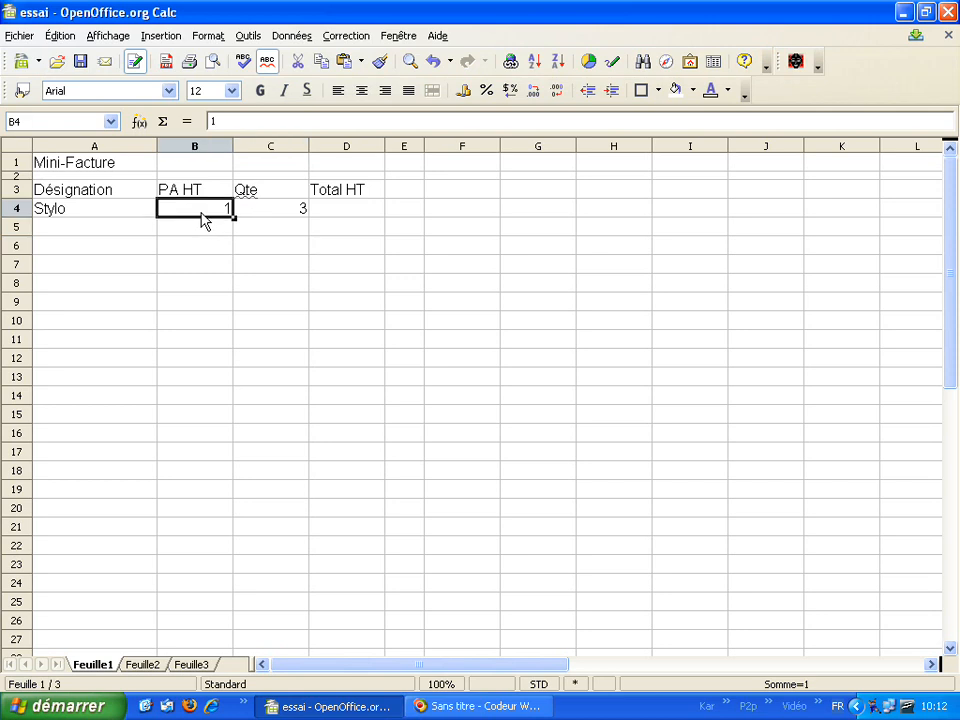
Calculate the Stylo line's Total HT in D4 by multiplying its PA HT by its Qte with the formula =B4*C4
left_click(272, 215)
left_click(222, 214)
left_click(287, 222)
left_click(357, 219)
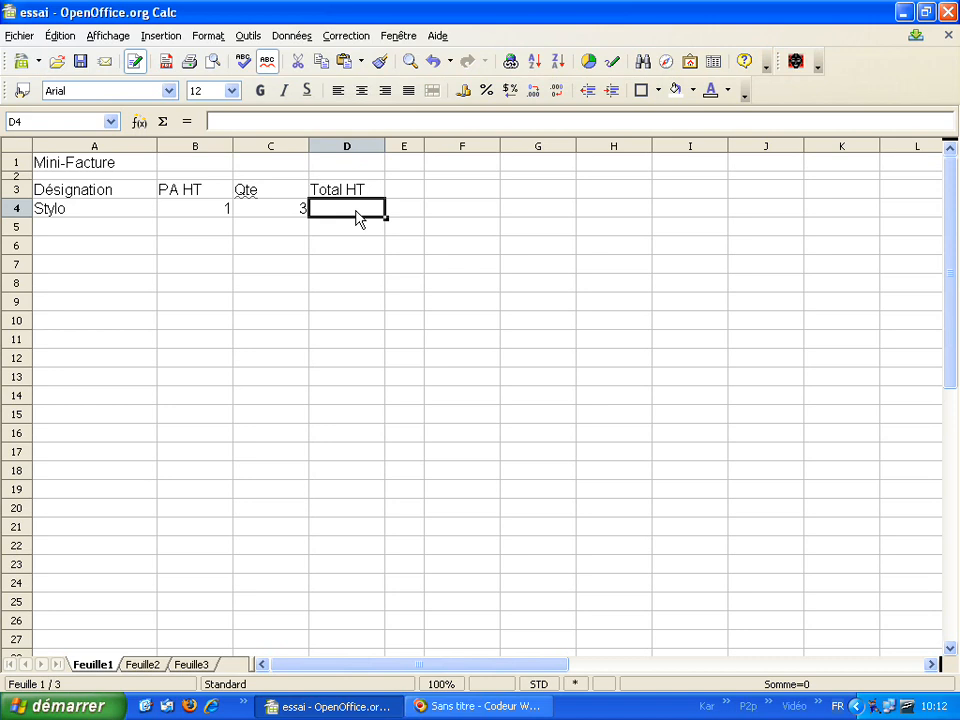
type("=")
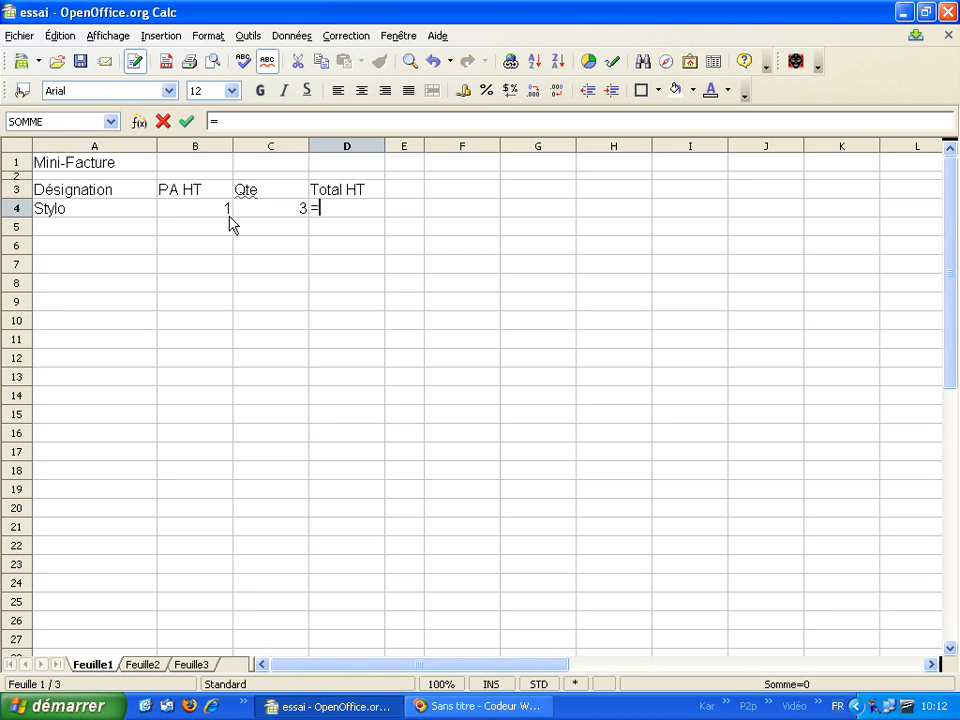
left_click(217, 208)
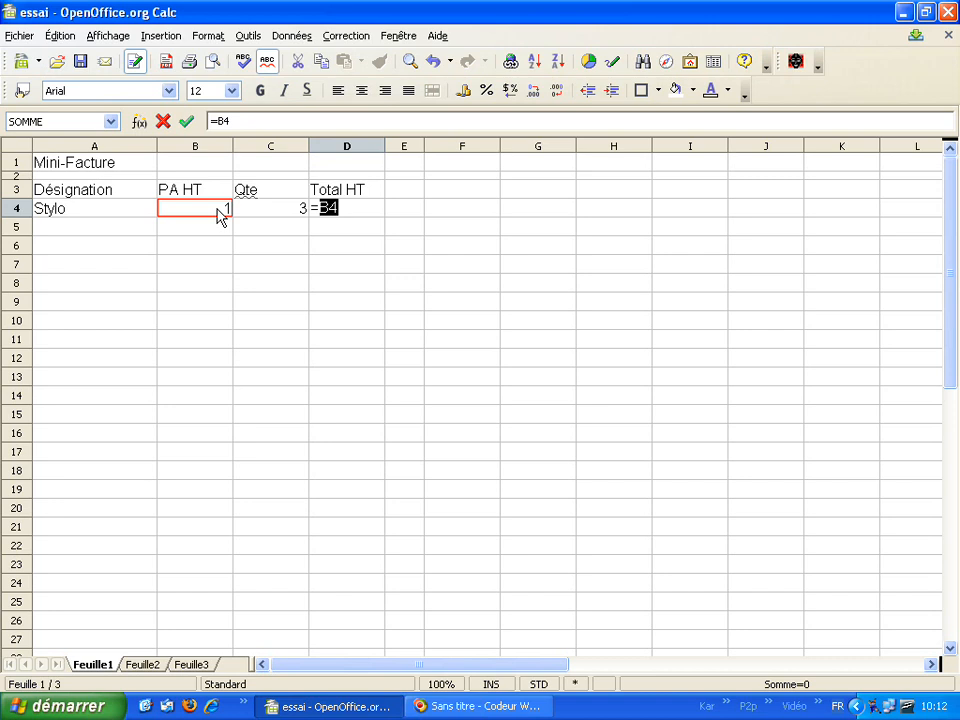
type("*")
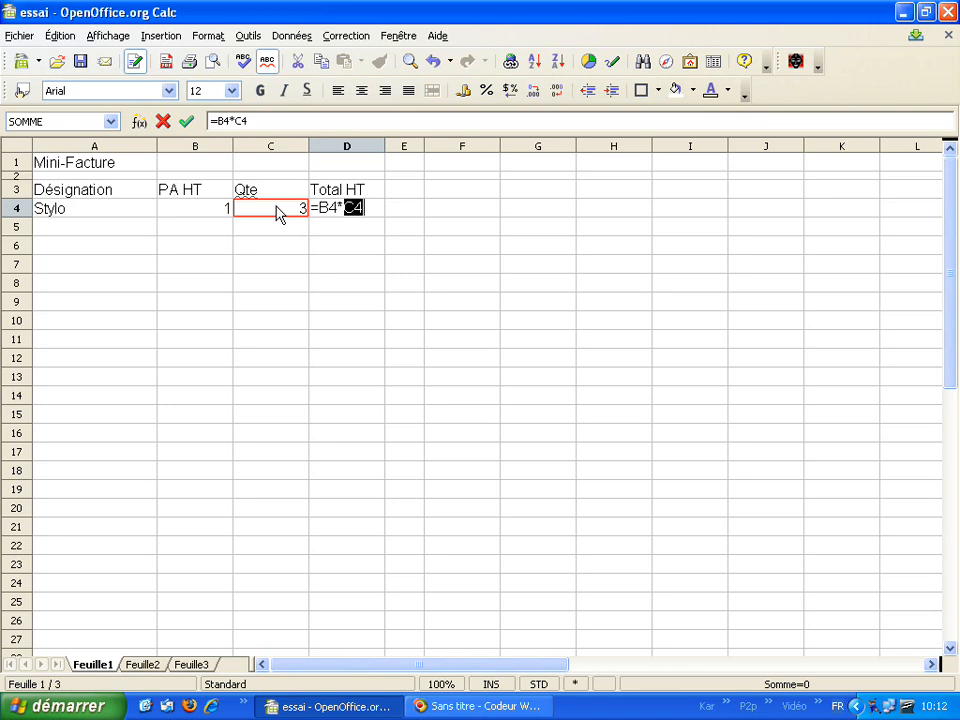
key("Return")
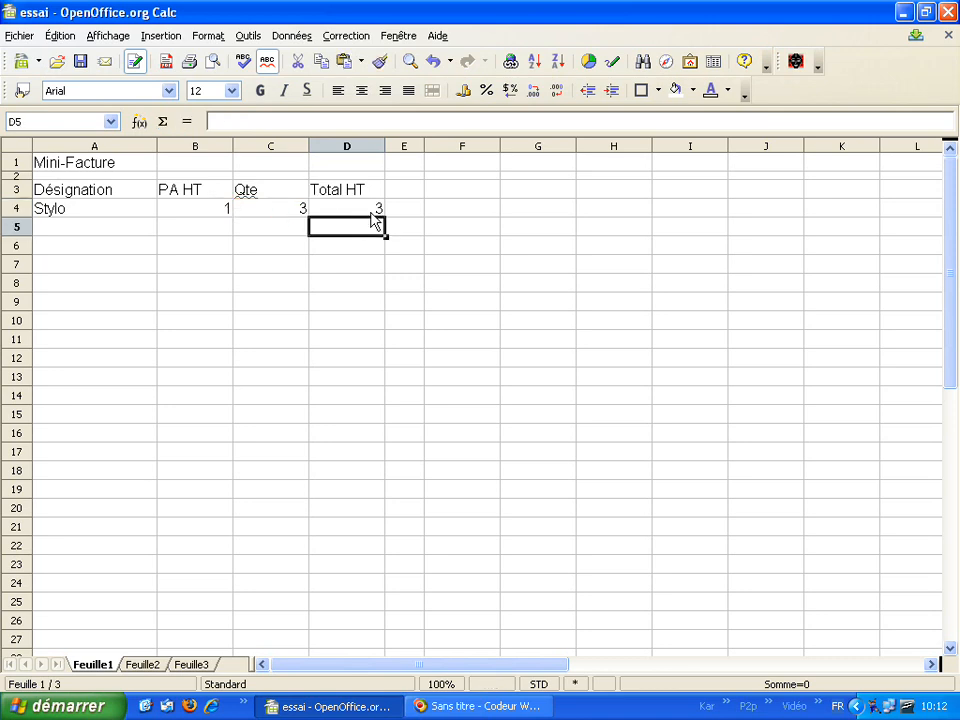
left_click(366, 210)
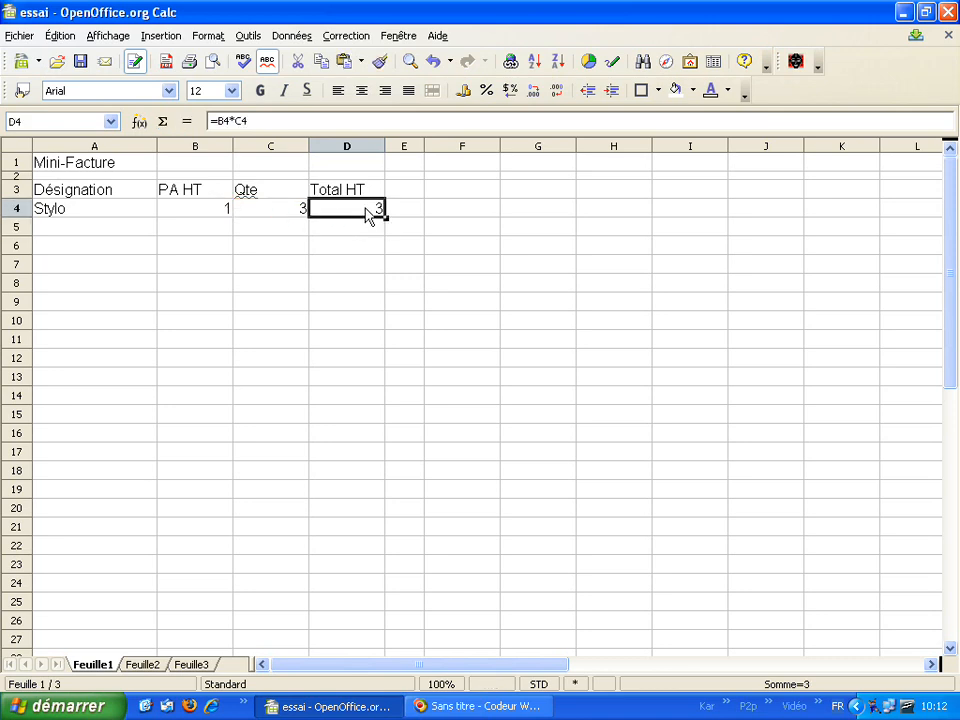
left_click(364, 229)
left_click(358, 218)
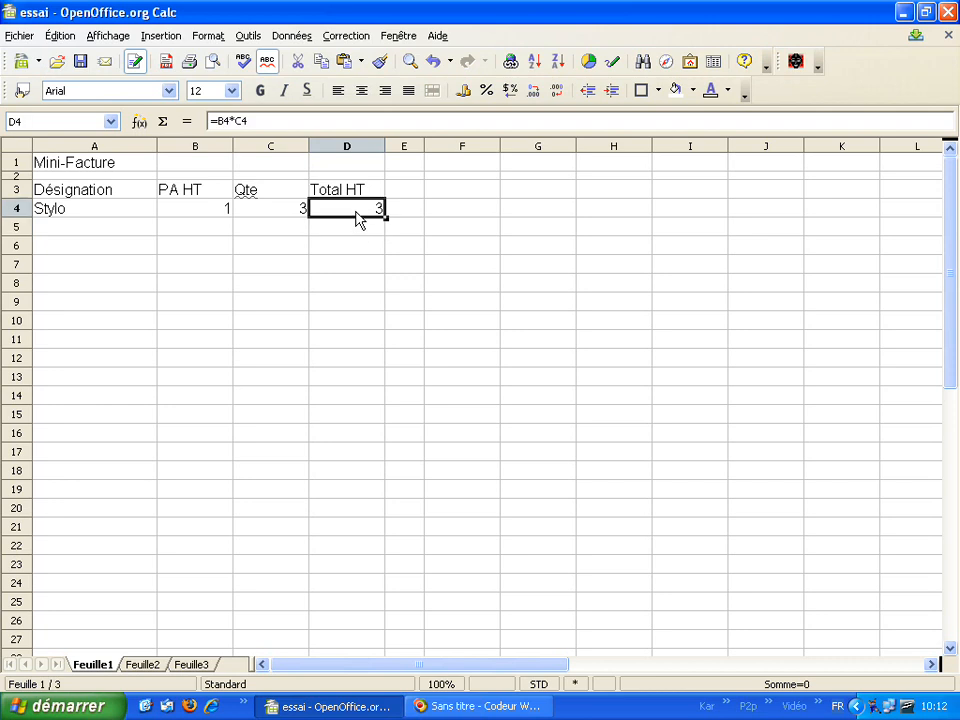
Set the Stylo PA HT in B4 to 0,90 and check the recalculated total in D4
left_click(189, 212)
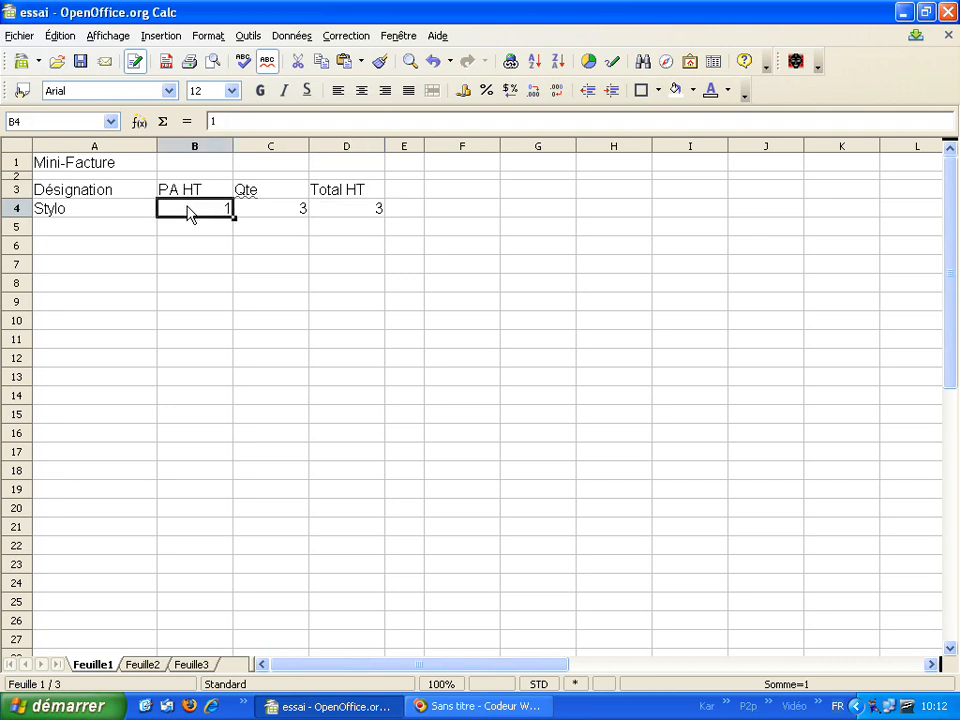
type("0,90")
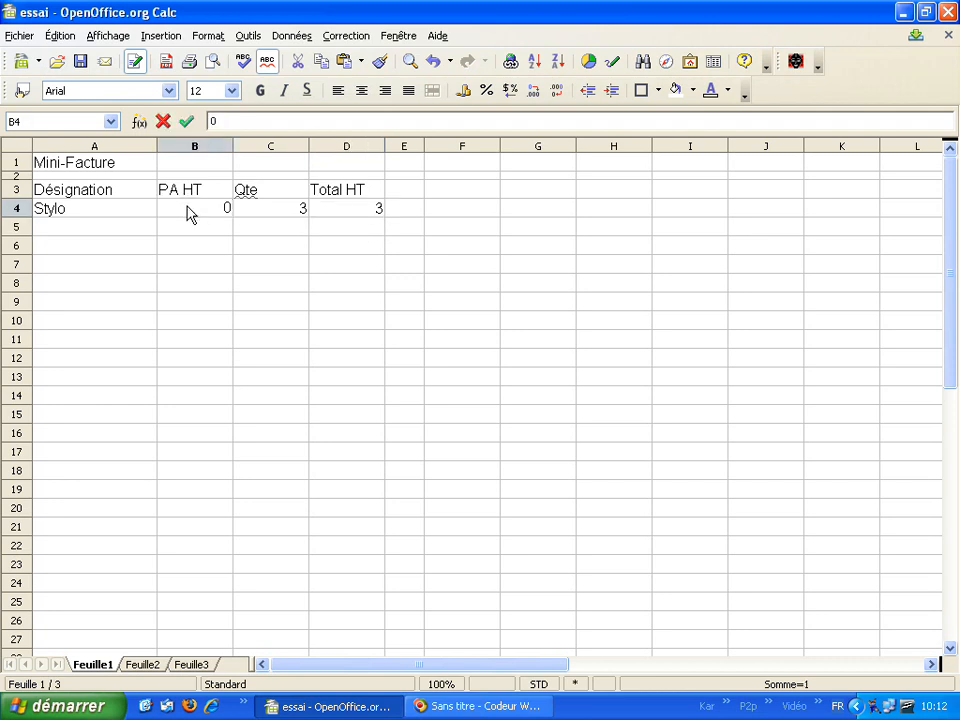
key("Return")
key("Return")
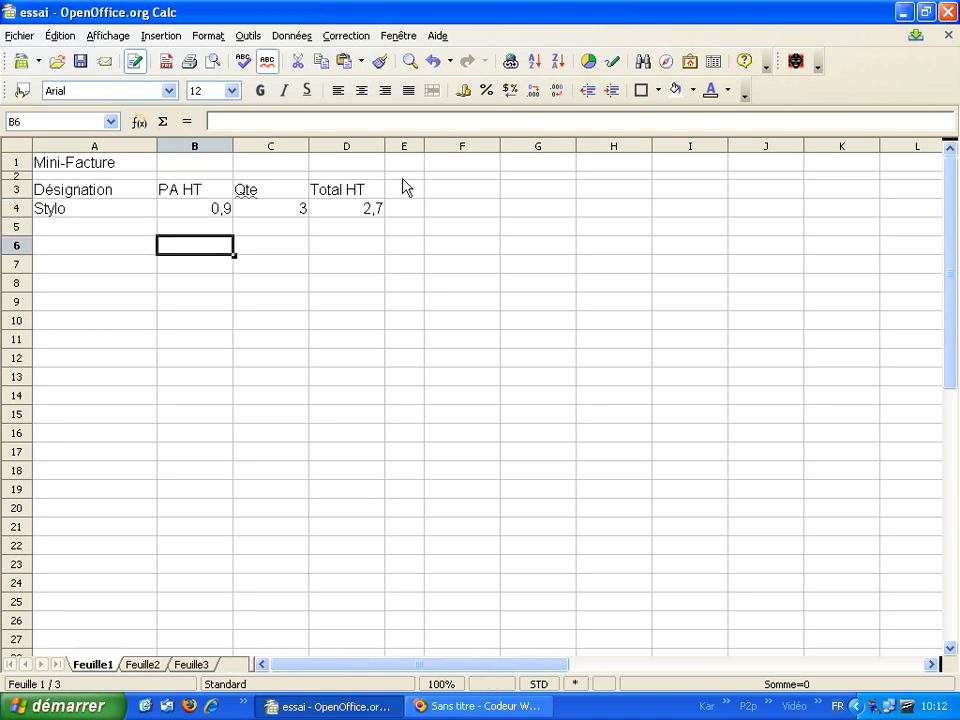
left_click(372, 213)
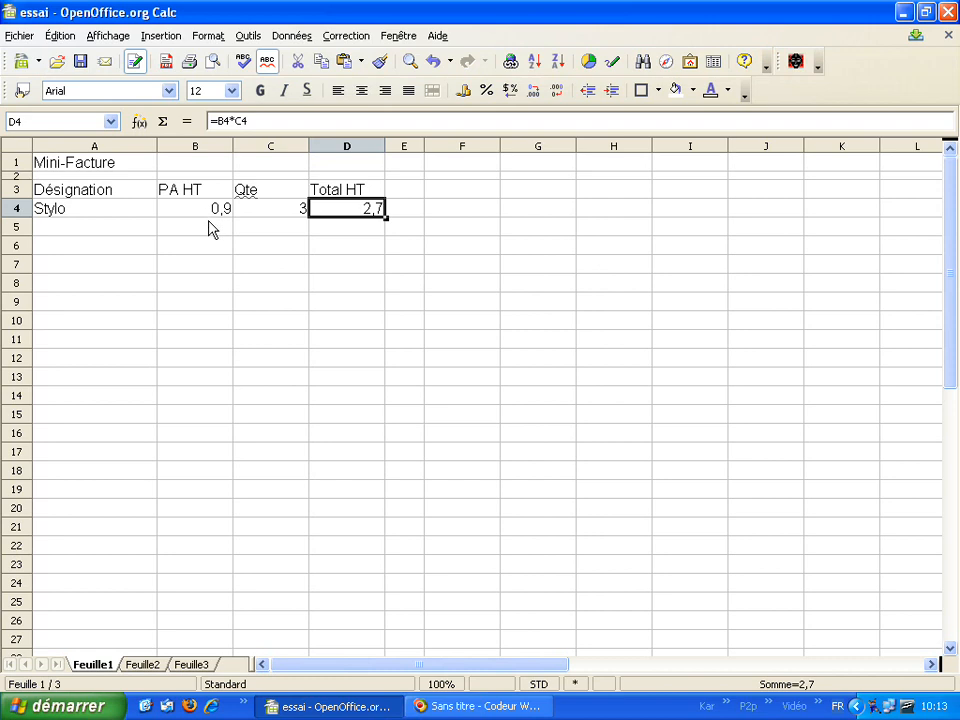
Fill the second invoice line in row 5 with Cahier as designation, 3,25 as PA HT and 2 as Qte
left_click(204, 226)
left_click(163, 215)
left_click(113, 231)
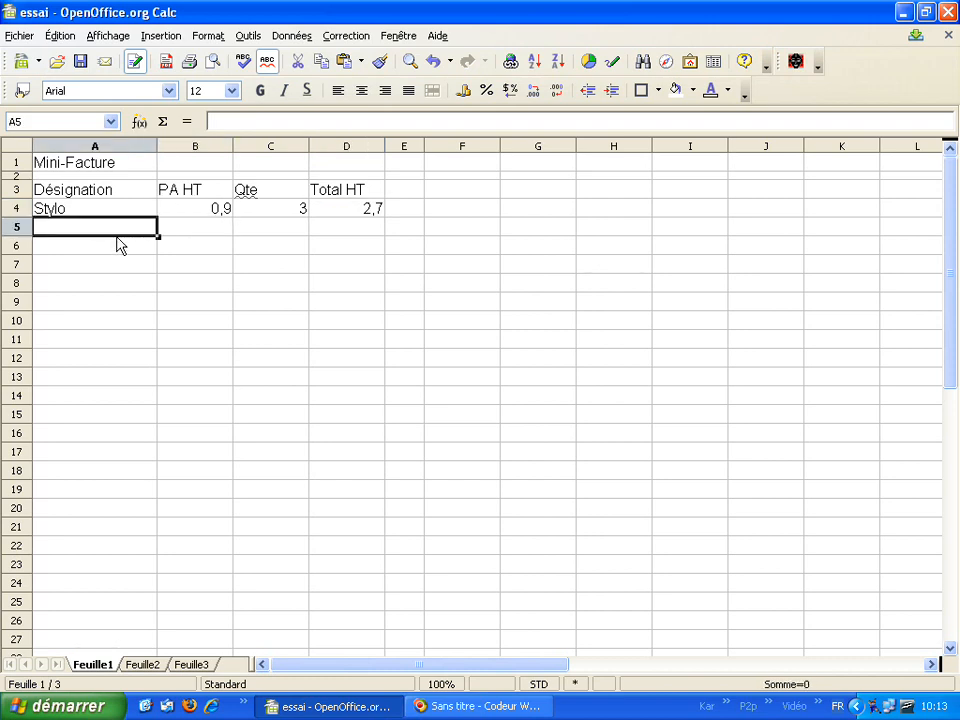
type("Ca")
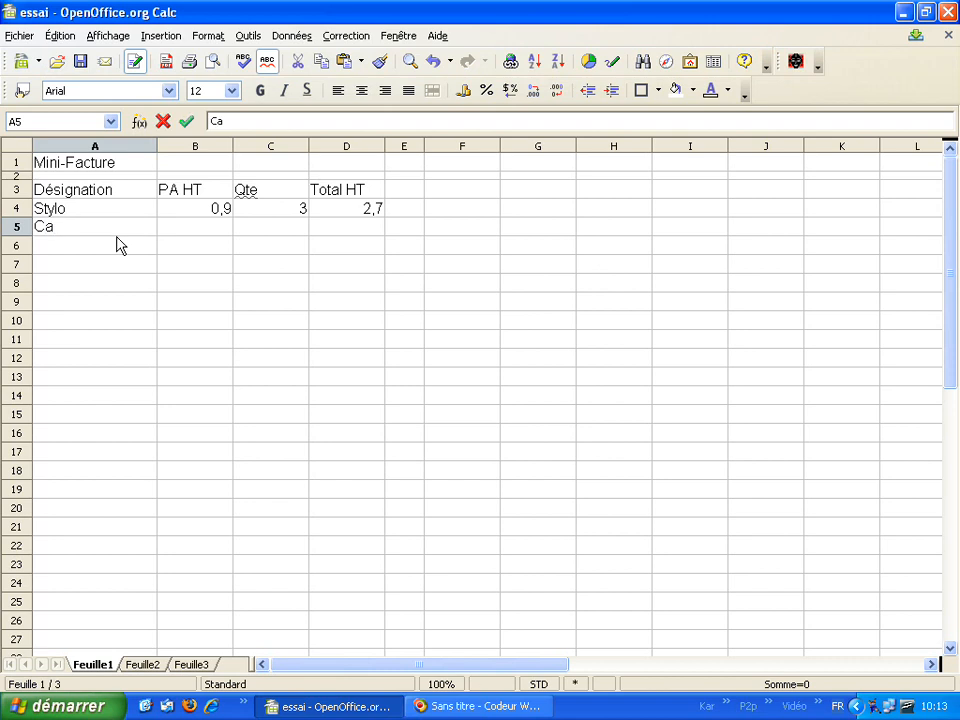
type("hier")
key("Tab")
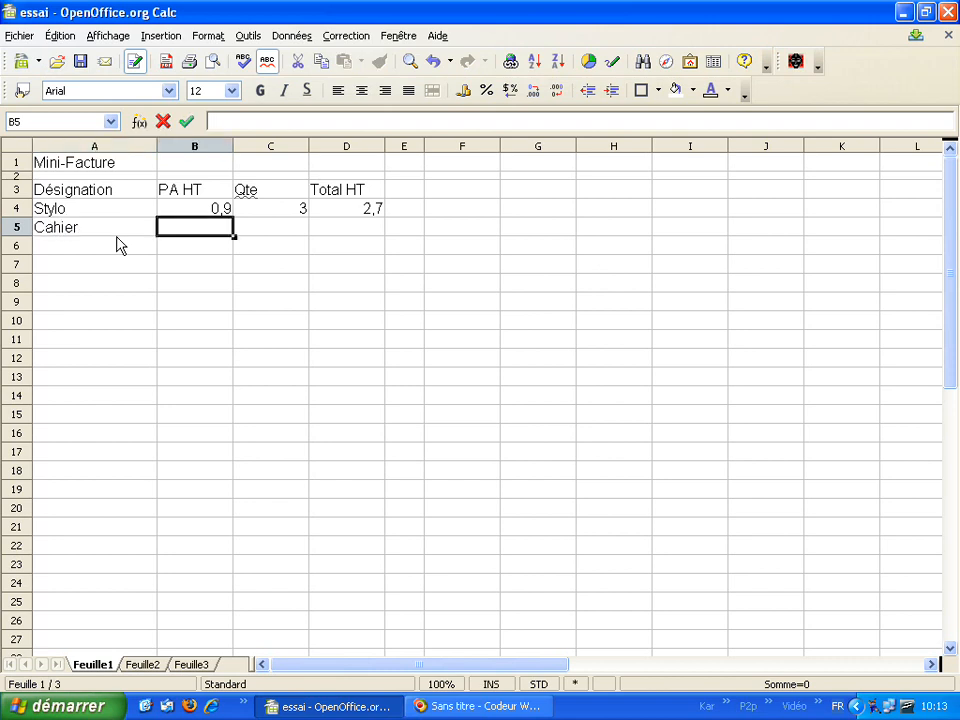
type("3,25")
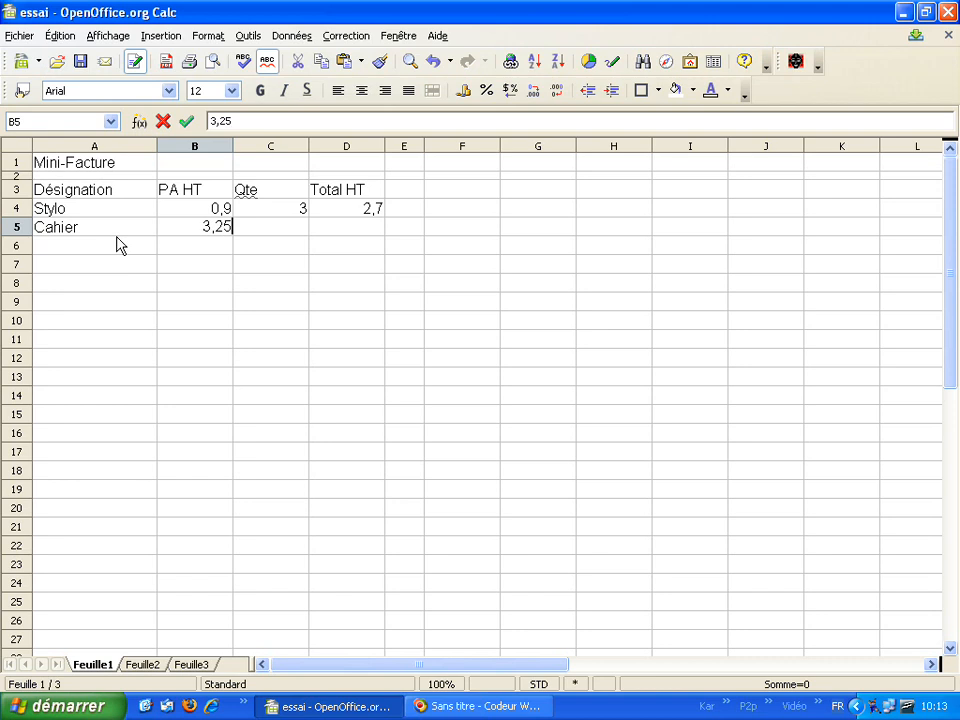
key("Tab")
type("2")
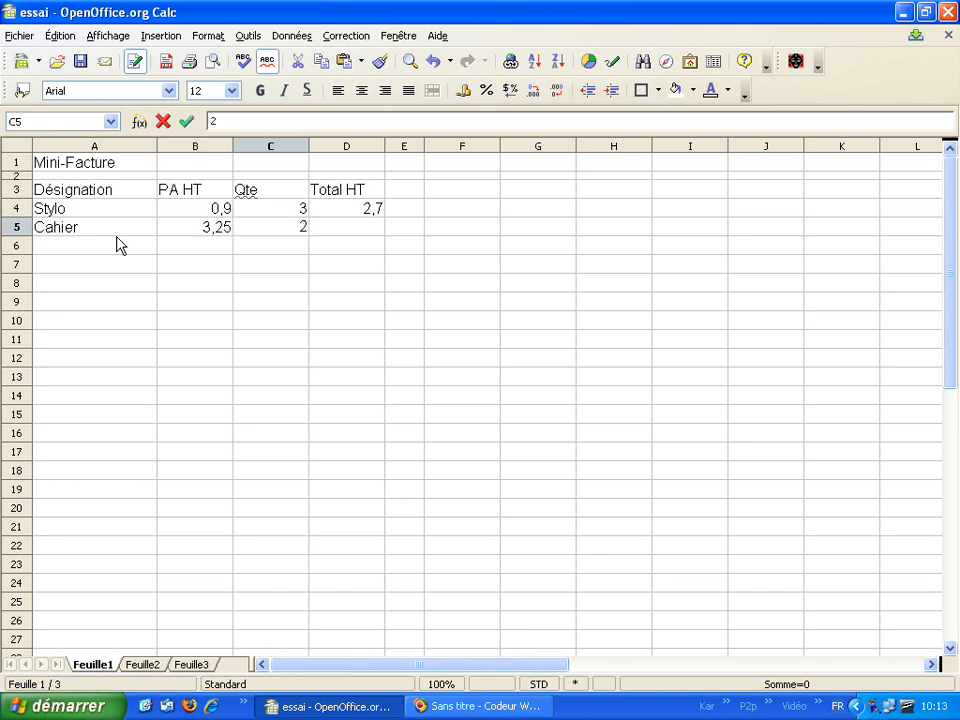
key("Return")
Calculate the Cahier line's Total HT in D5 with a manually built formula, =B5*C5
key("Up")
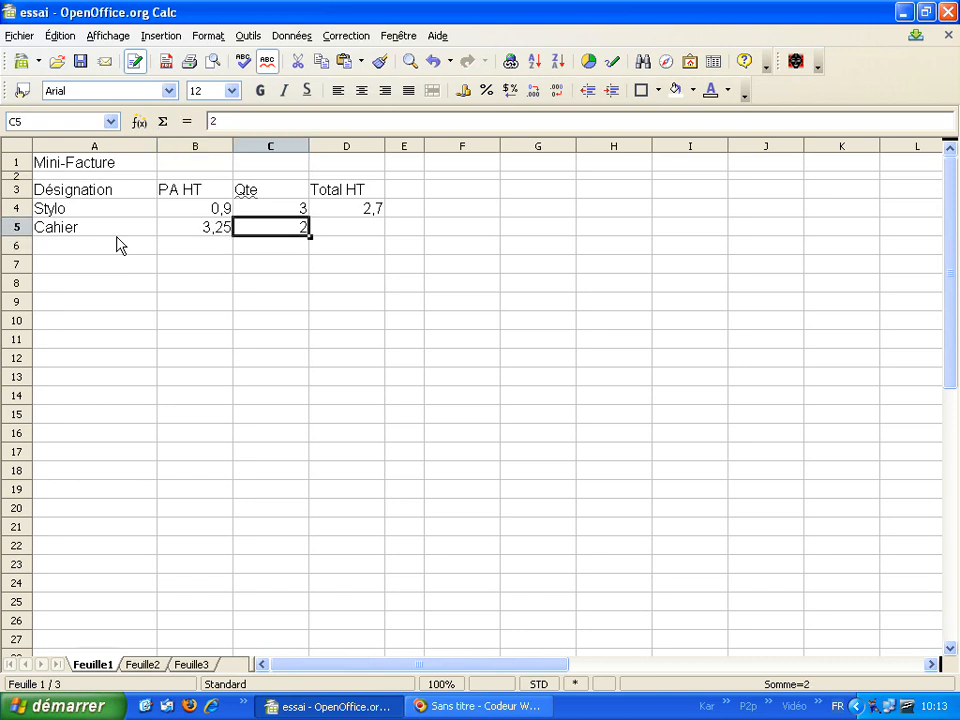
key("Right")
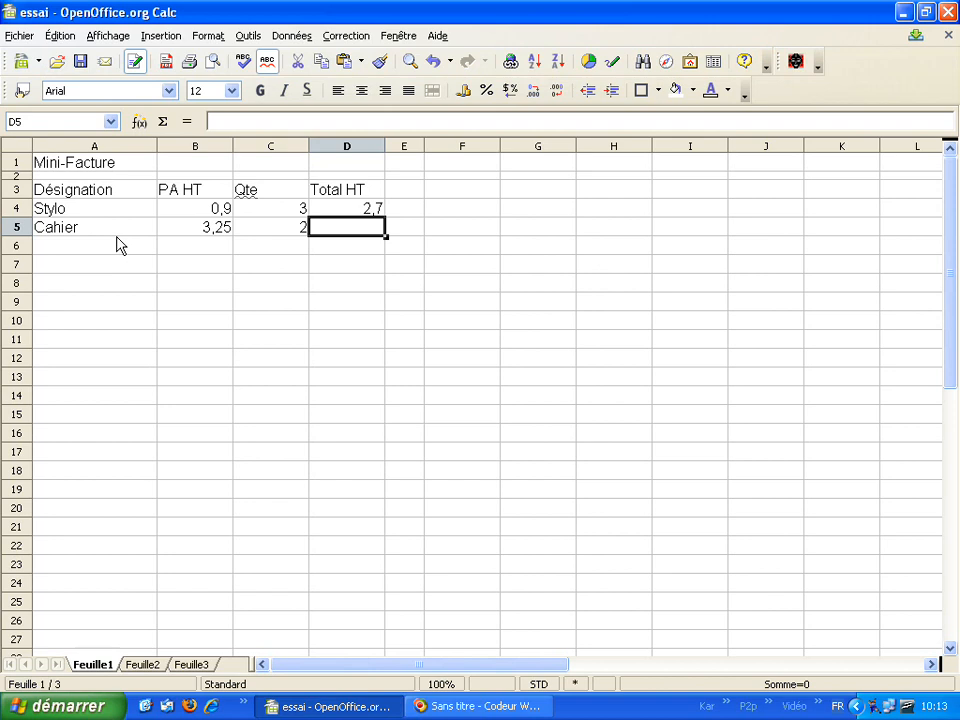
type("=")
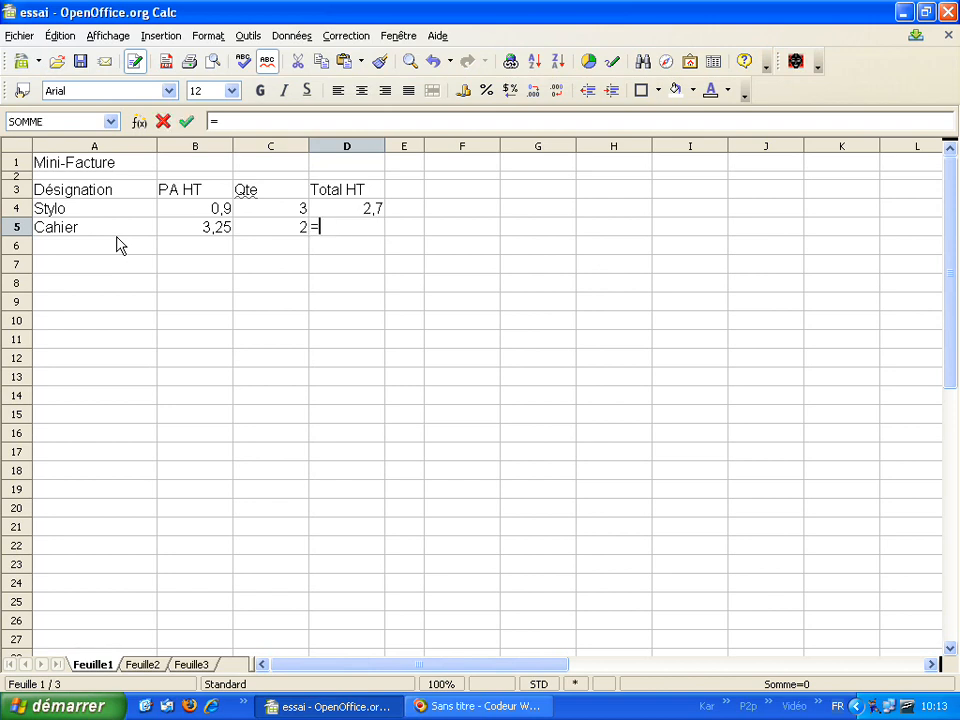
left_click(203, 230)
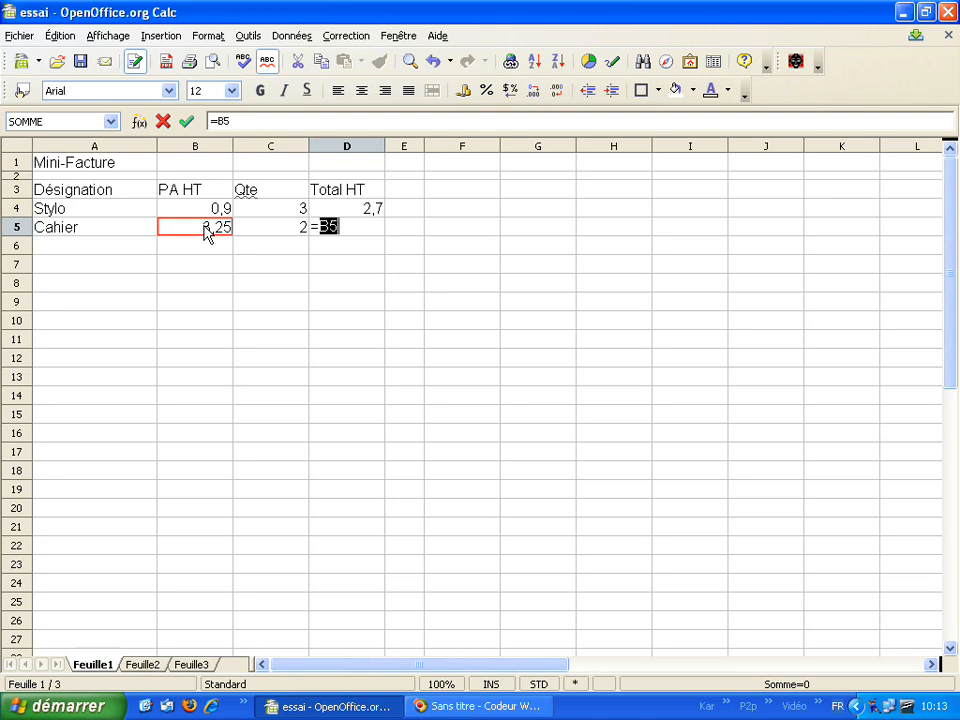
type("*")
left_click(275, 231)
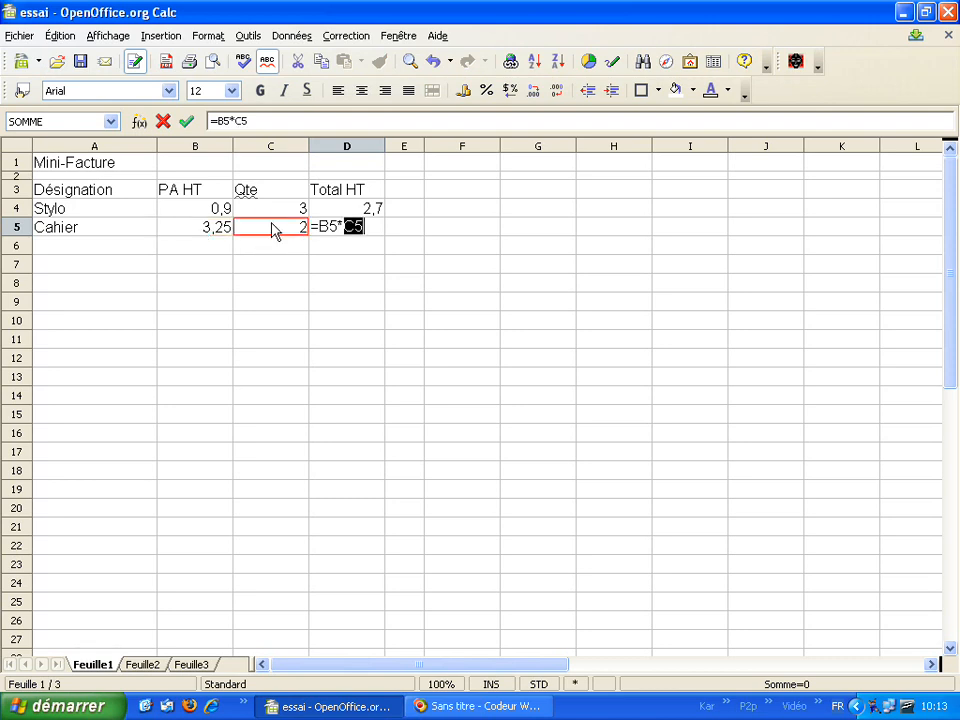
key("Return")
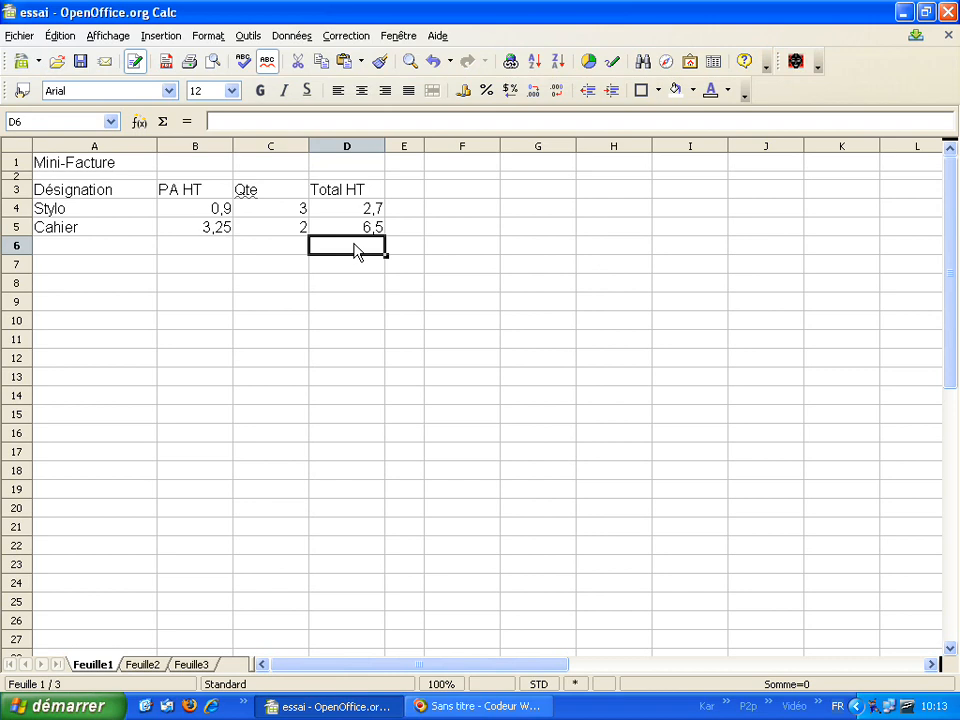
Clear the formula in D5 and replace it by filling the D4 formula down one row, comparing both cells' references
left_click(364, 233)
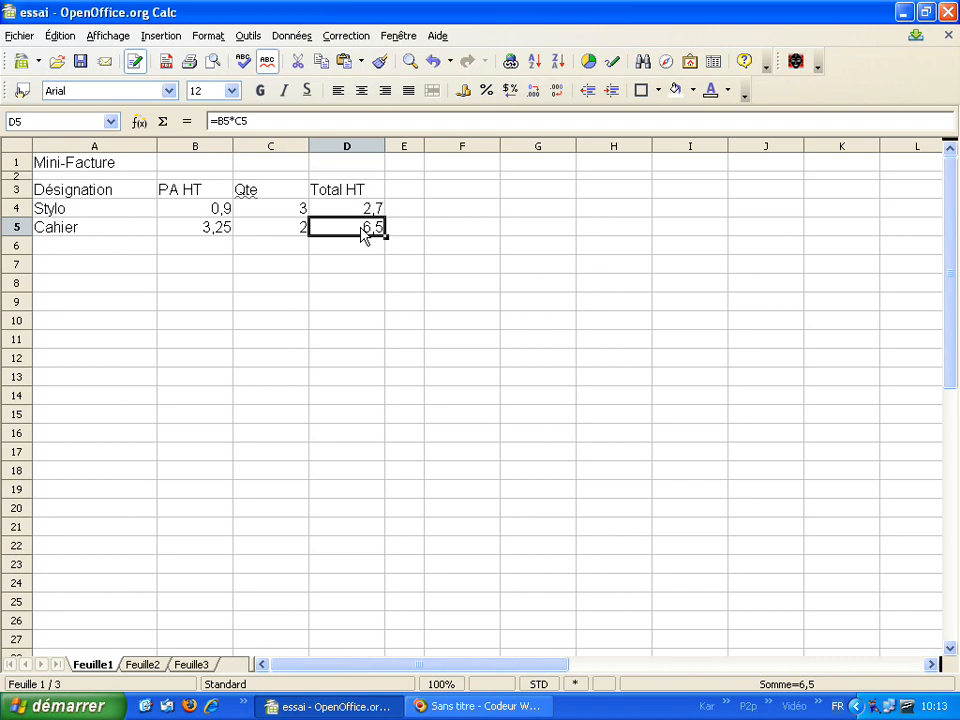
key("BackSpace")
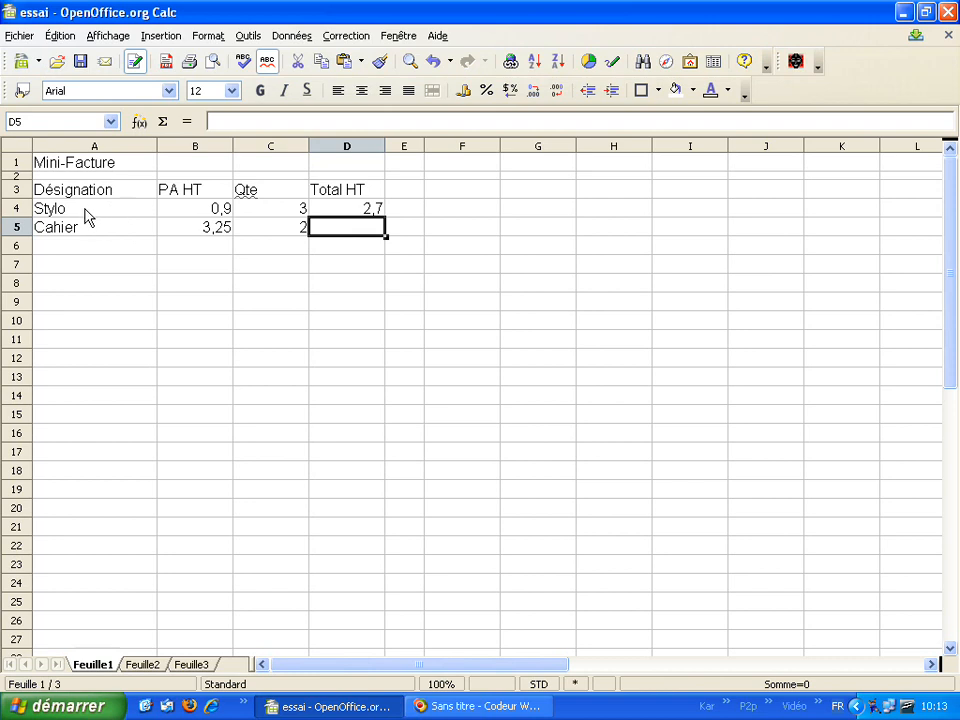
left_click(347, 210)
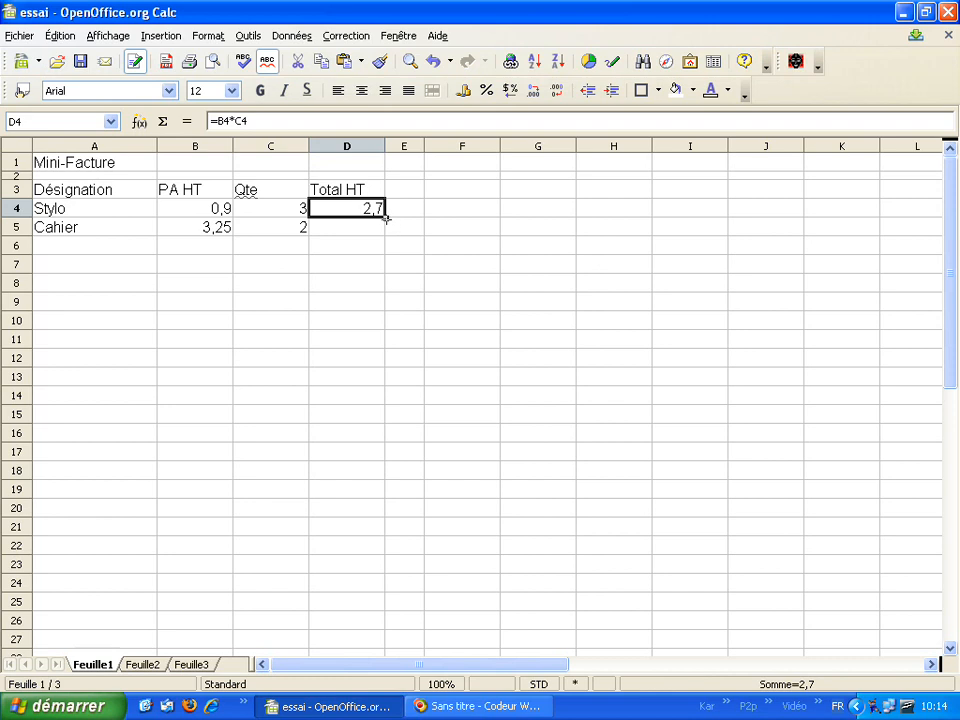
left_click_drag(386, 217, 389, 238)
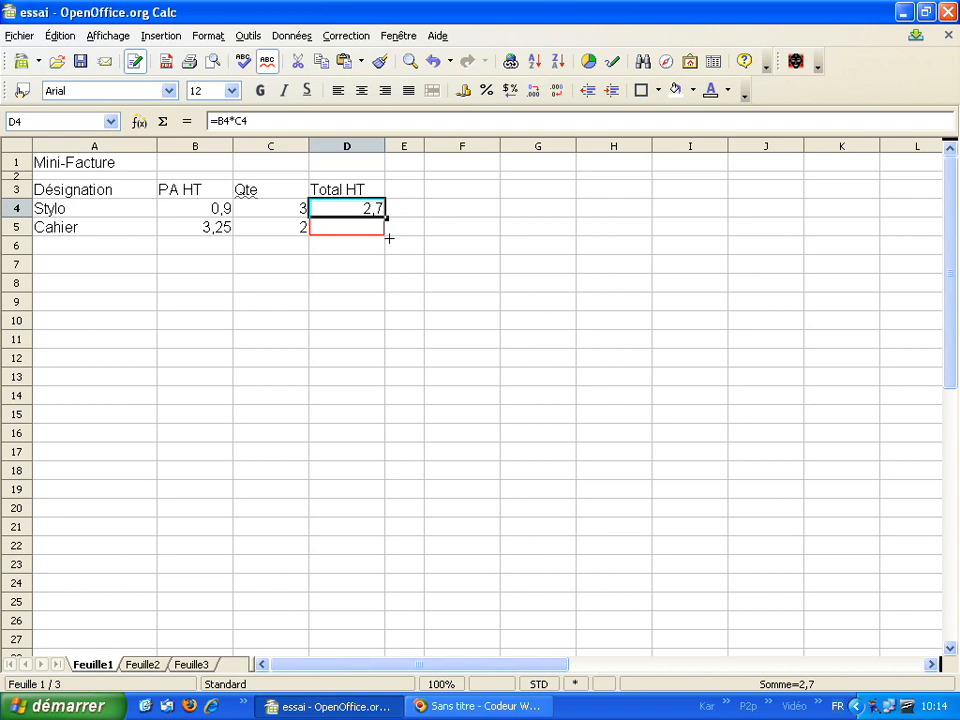
left_click_drag(389, 238, 390, 244)
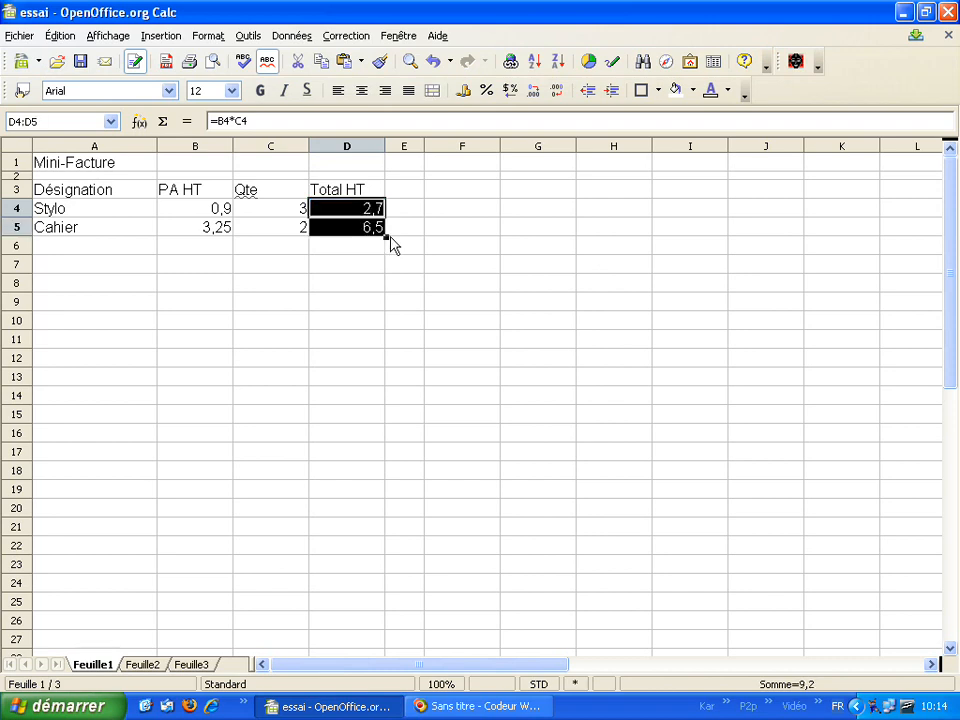
left_click(380, 249)
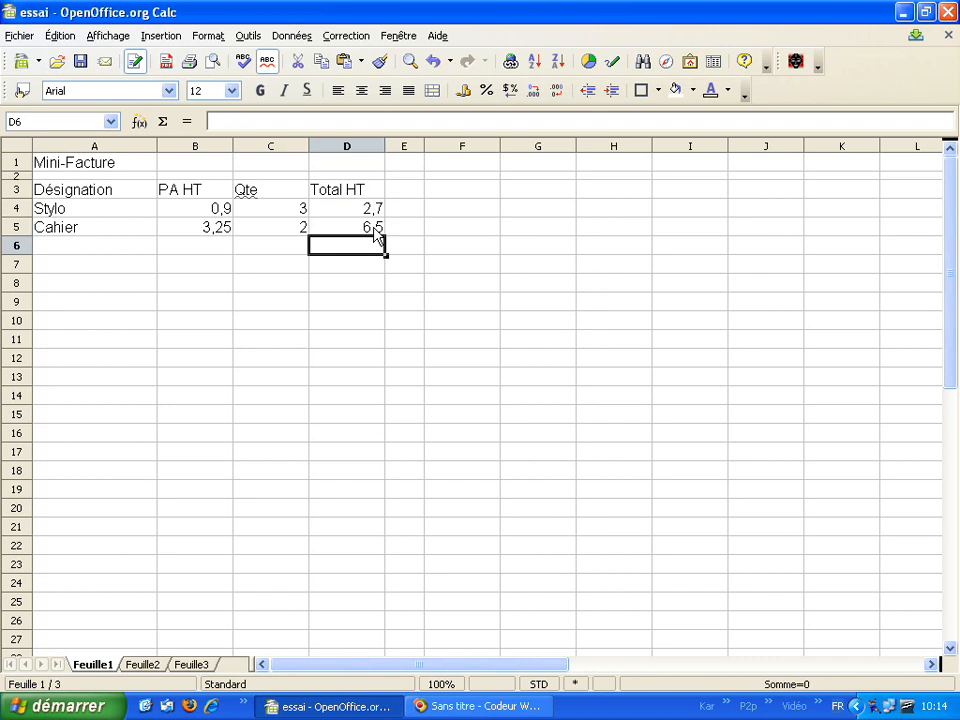
left_click(379, 231)
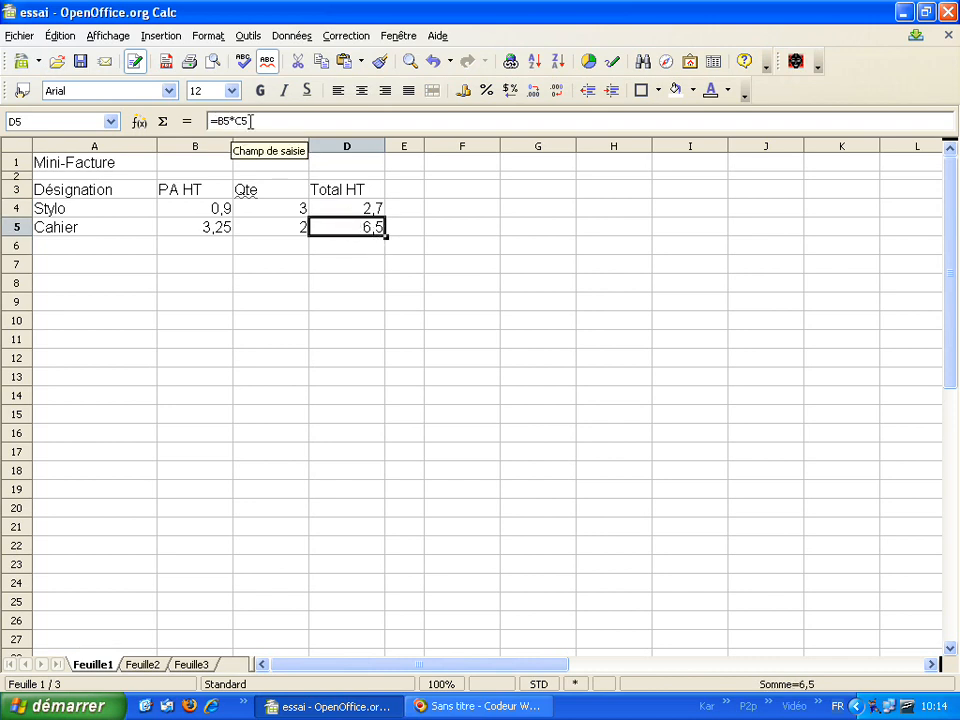
left_click(372, 214)
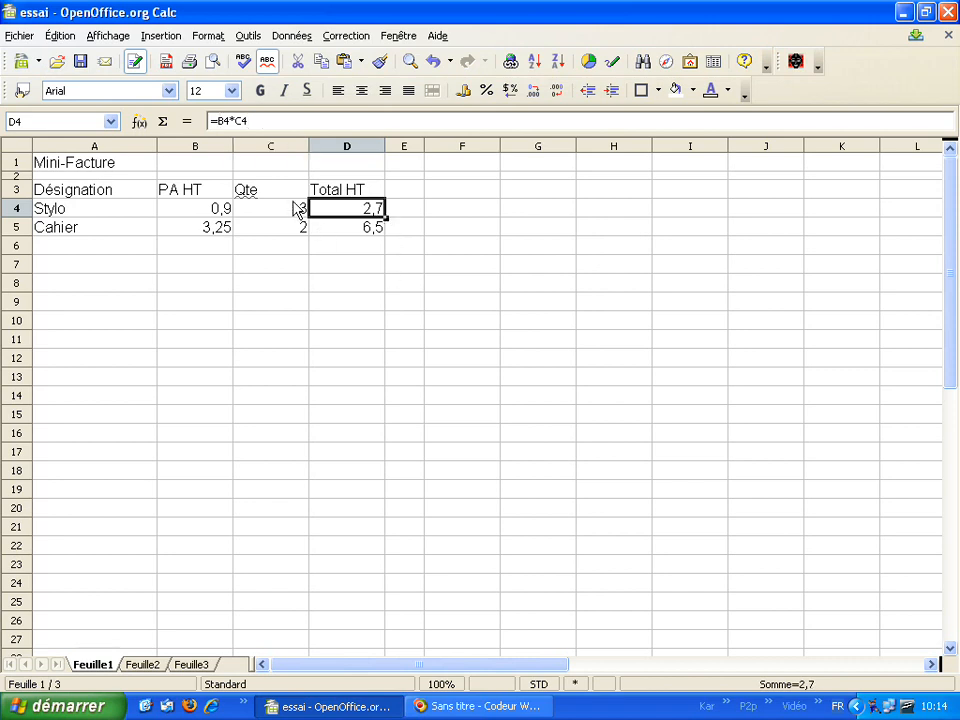
Extend the Total HT formula from D5 down to D6 and check its adapted references
left_click(366, 228)
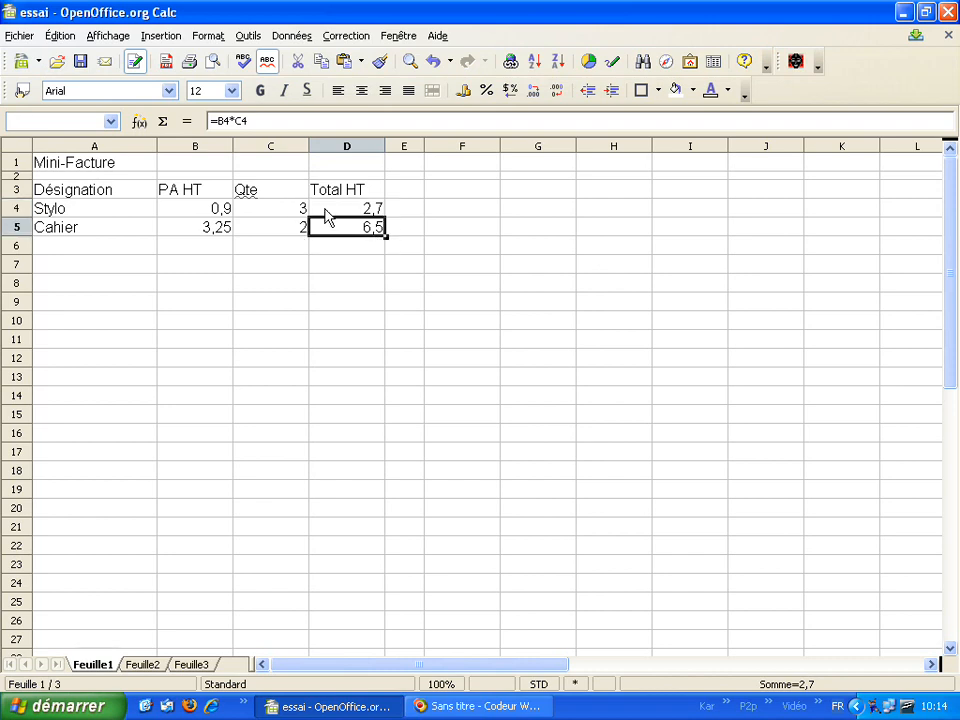
left_click_drag(385, 236, 381, 261)
left_click(364, 252)
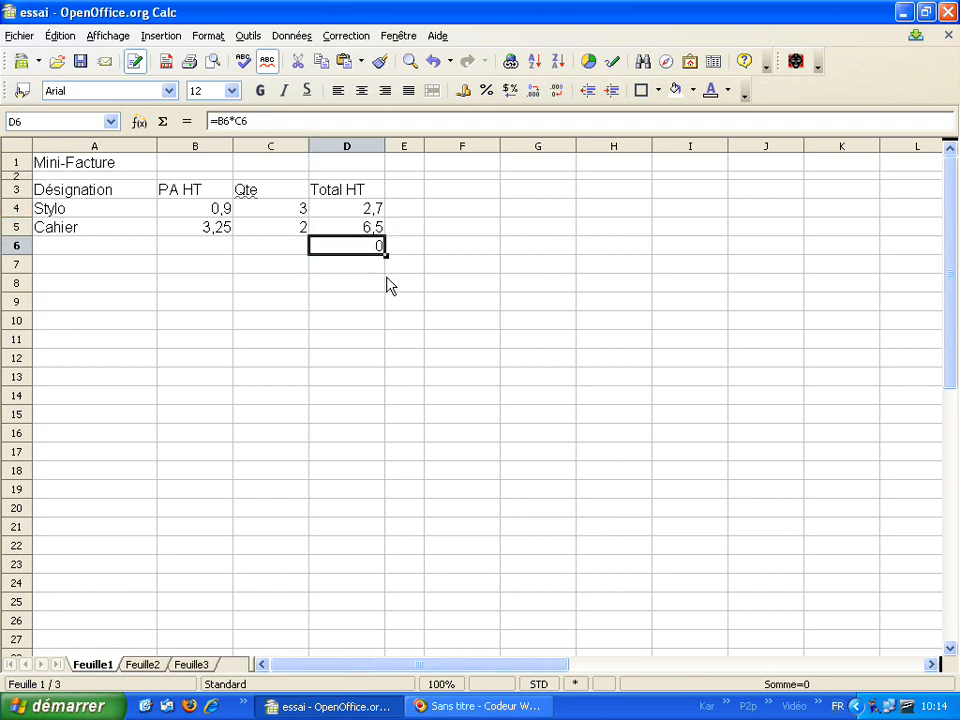
Fill the third invoice line in row 6 with Cartable, 14,95 as PA HT and 1 as Qte, and check its Total HT formula
left_click(85, 249)
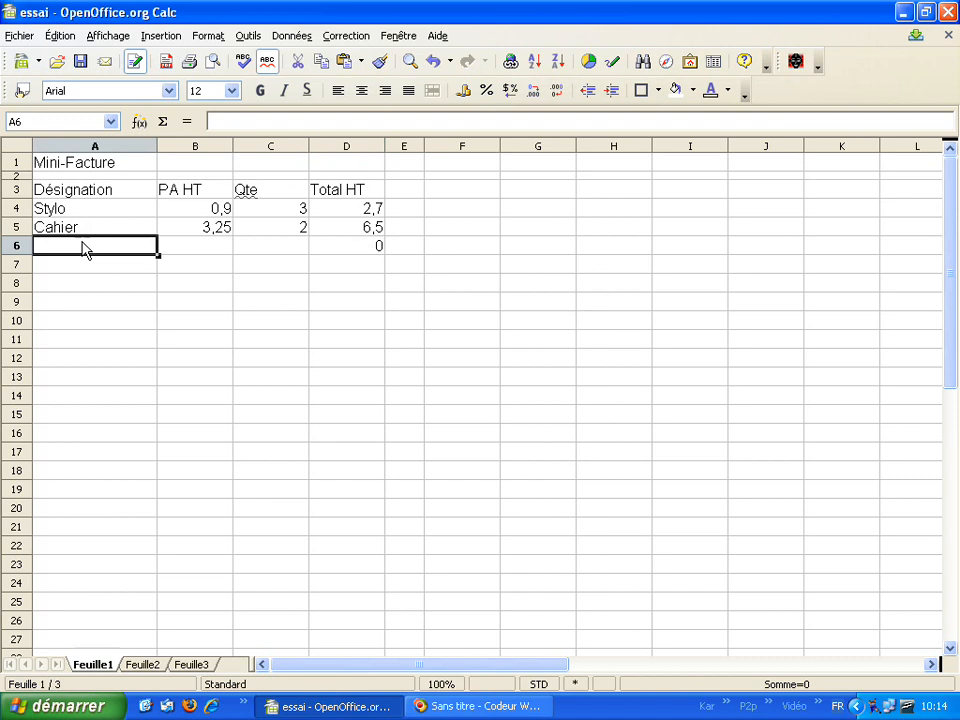
type("Car")
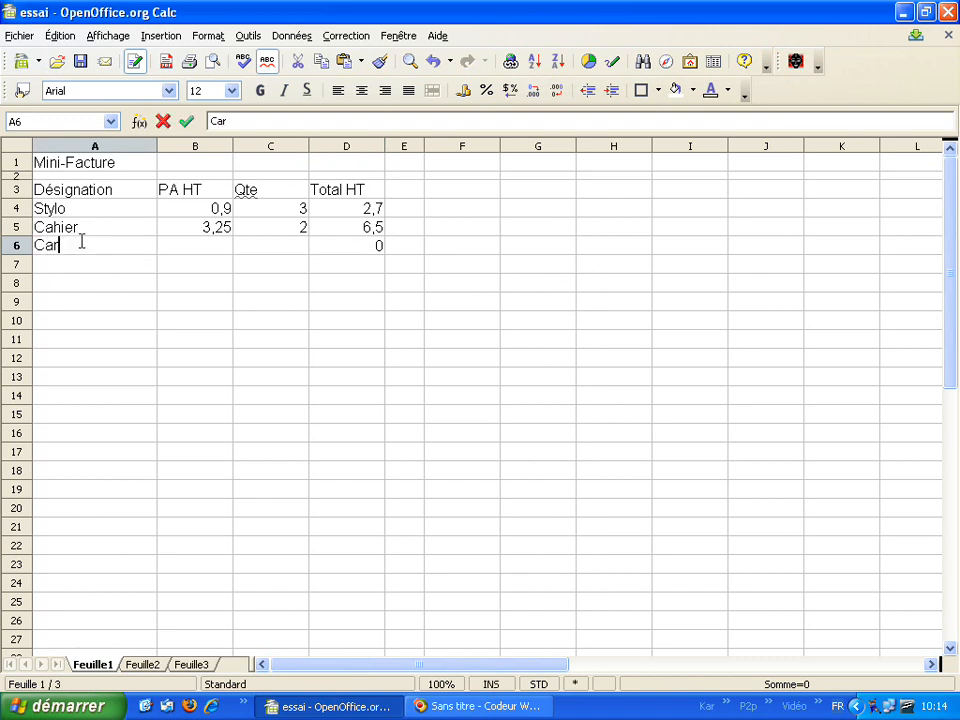
type("table")
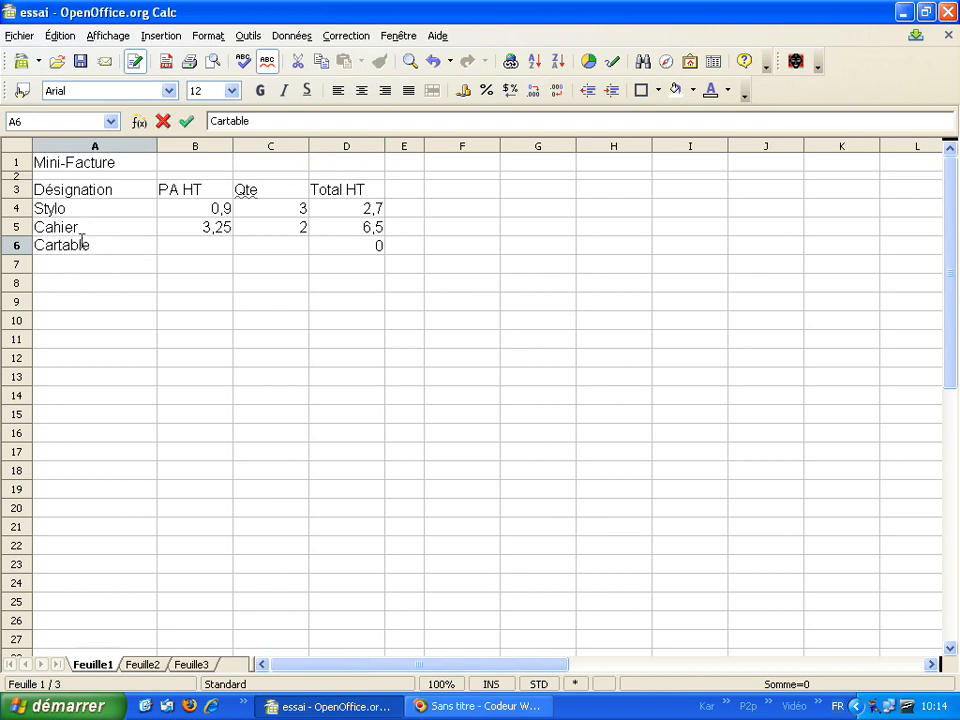
key("Tab")
type("14,9")
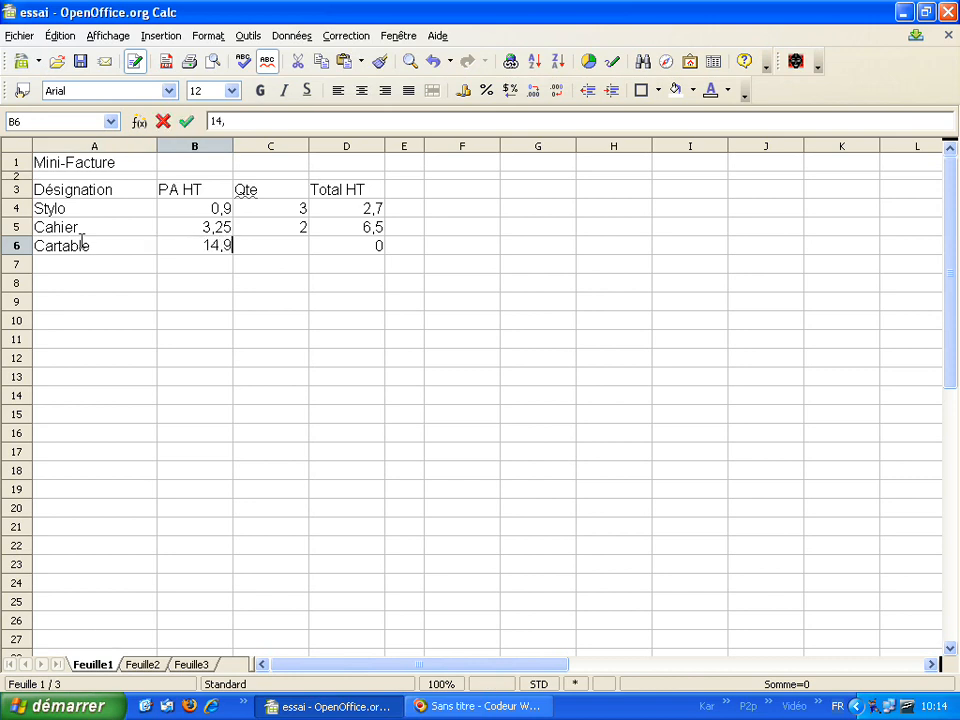
type("5")
key("Tab")
type("1")
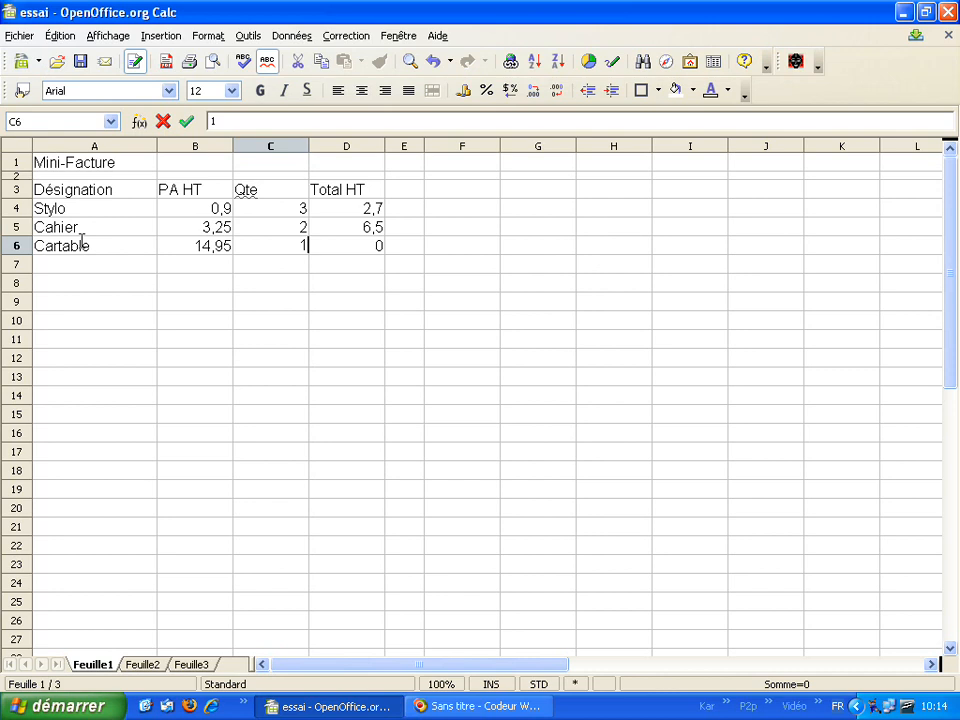
key("Return")
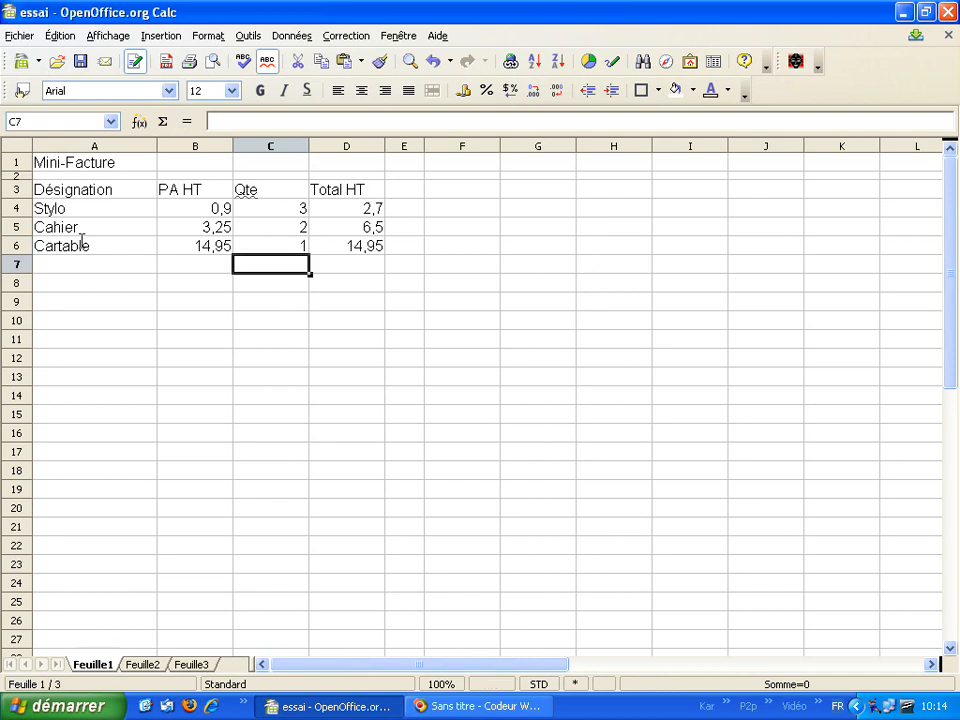
left_click(340, 252)
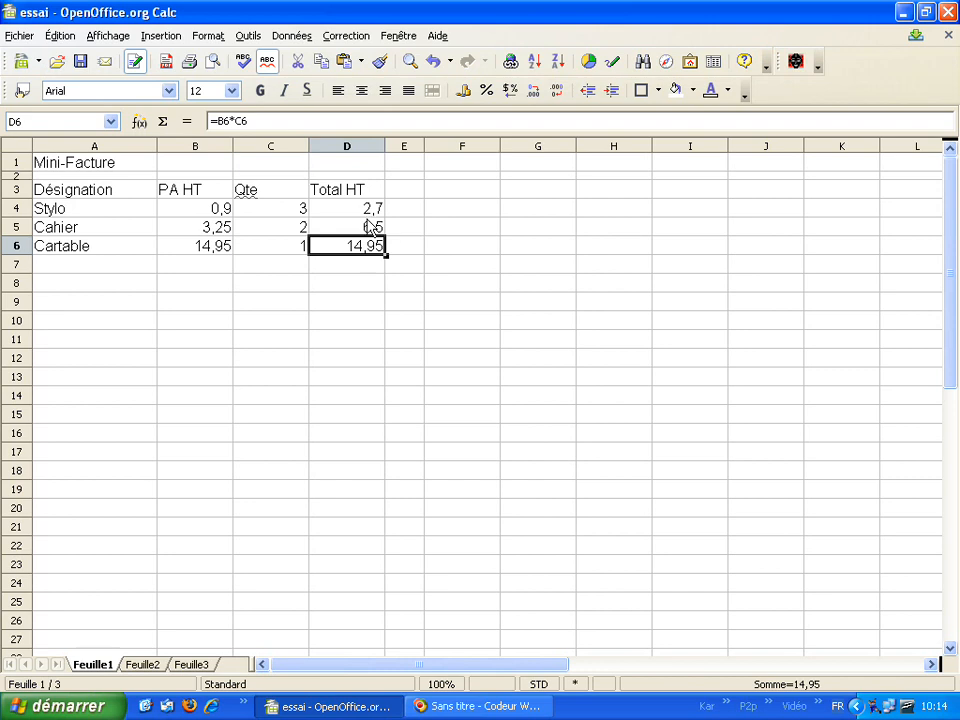
Clear the Total HT formulas in D5:D6 and refill both cells at once by extending the D4 formula down to D6
left_click_drag(370, 226, 379, 259)
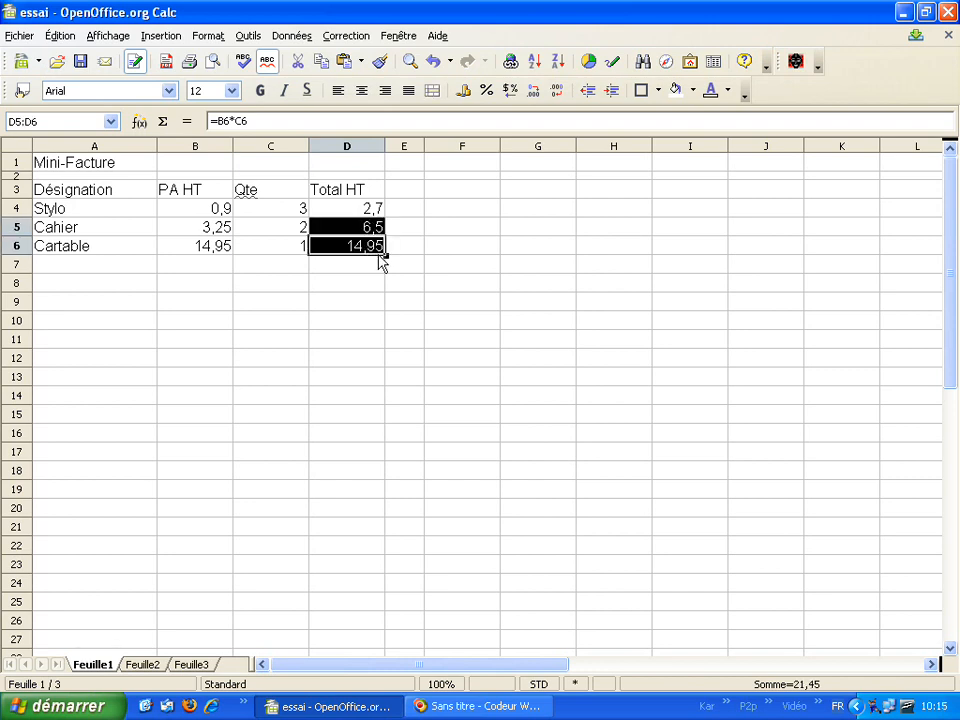
key("BackSpace")
left_click(394, 229)
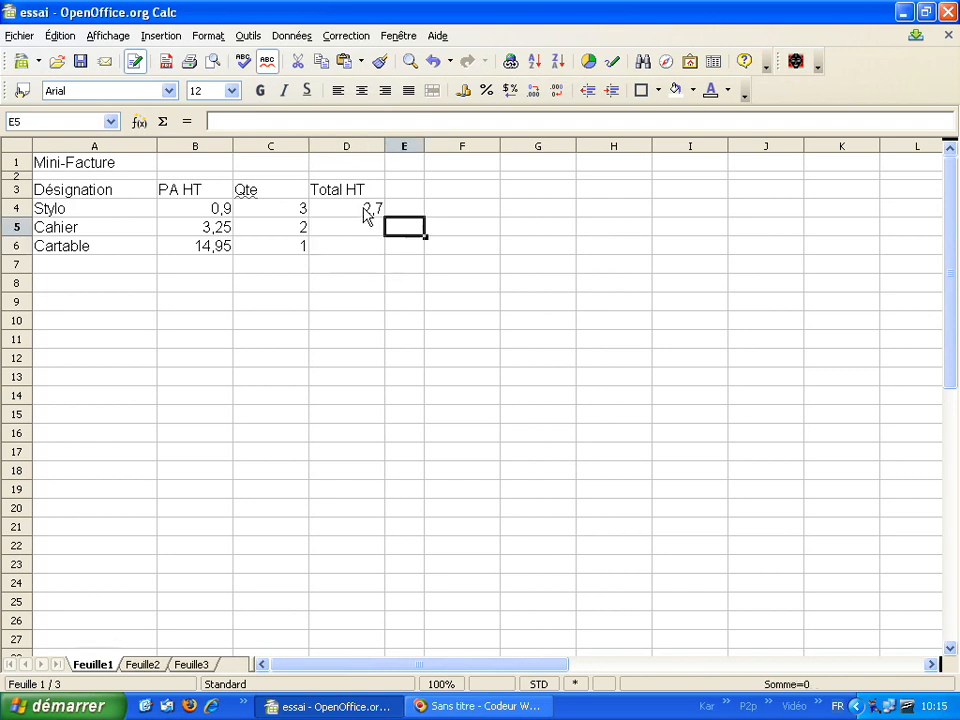
left_click(369, 212)
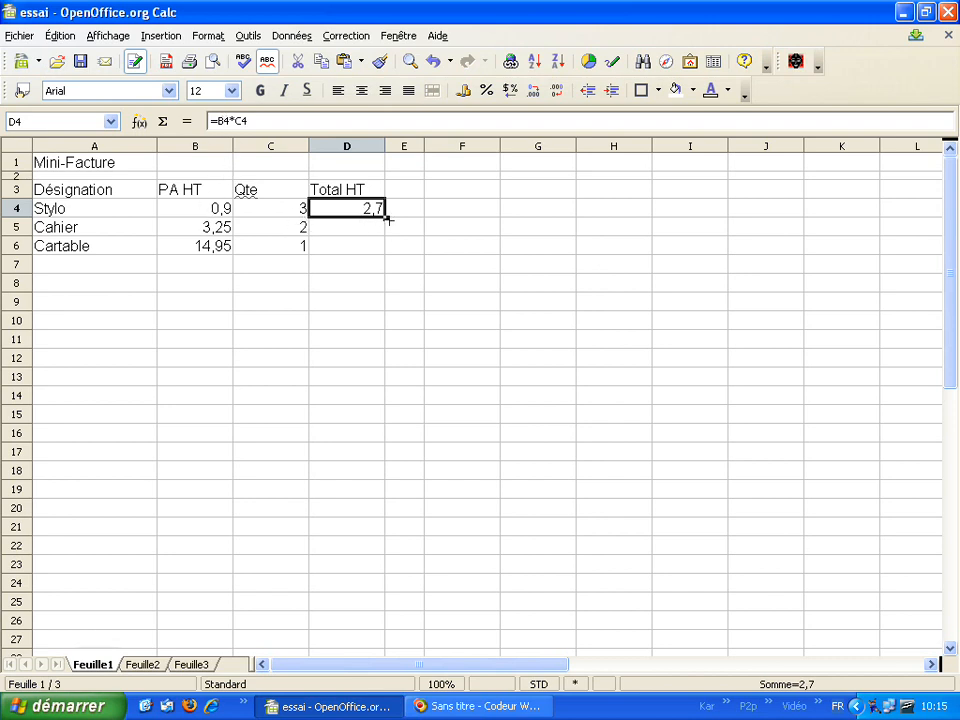
left_click_drag(387, 218, 387, 254)
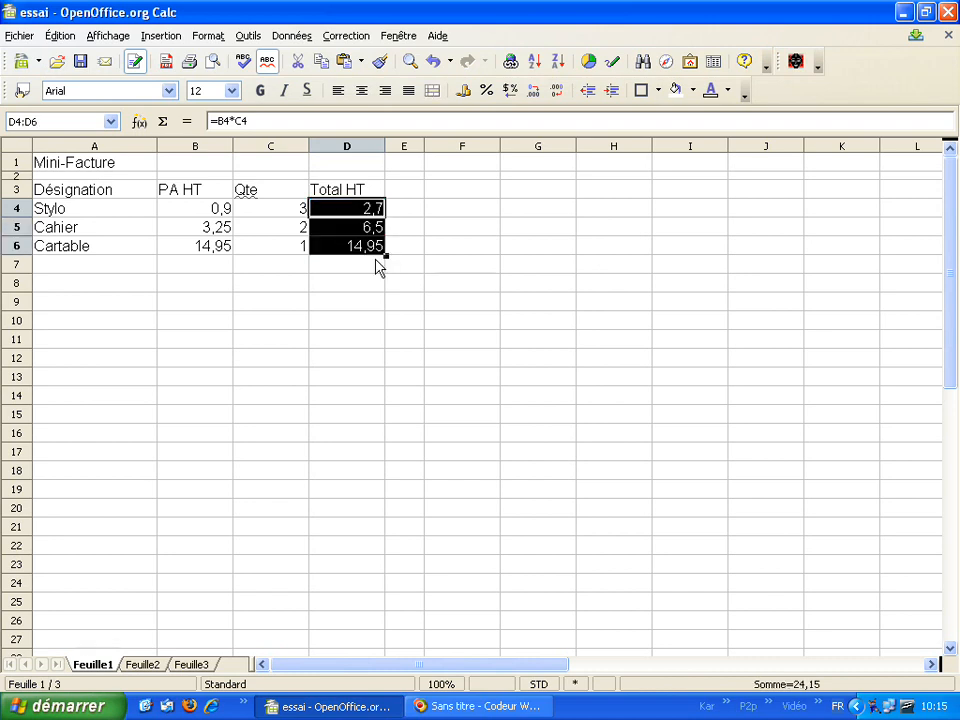
left_click(378, 264)
left_click(372, 254)
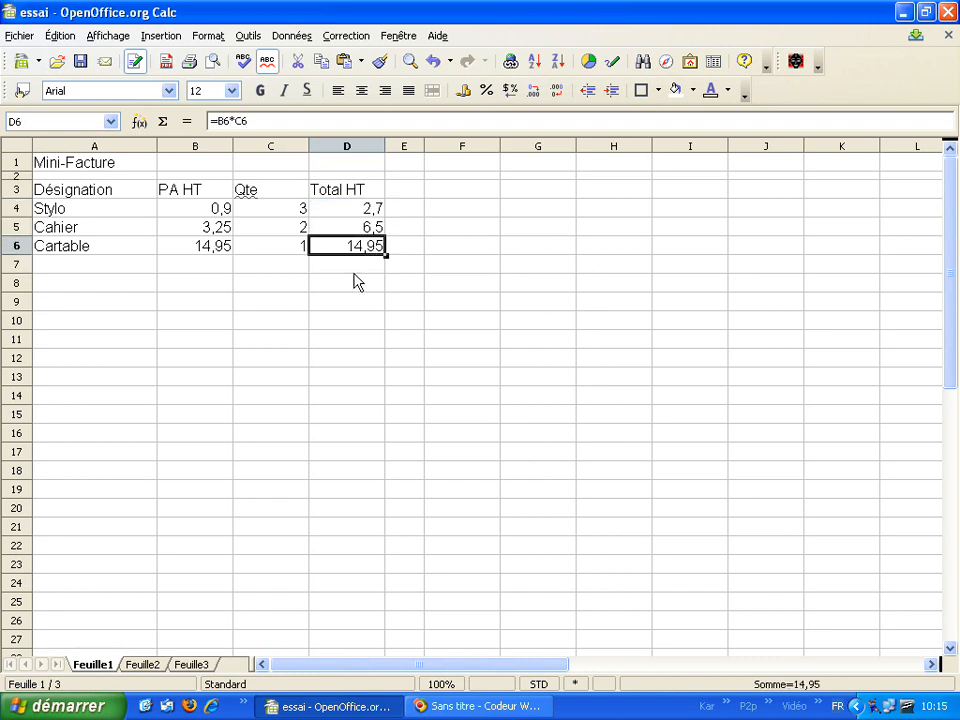
Add up the three line totals in D8 with the formula =D6+D5+D4
left_click(354, 268)
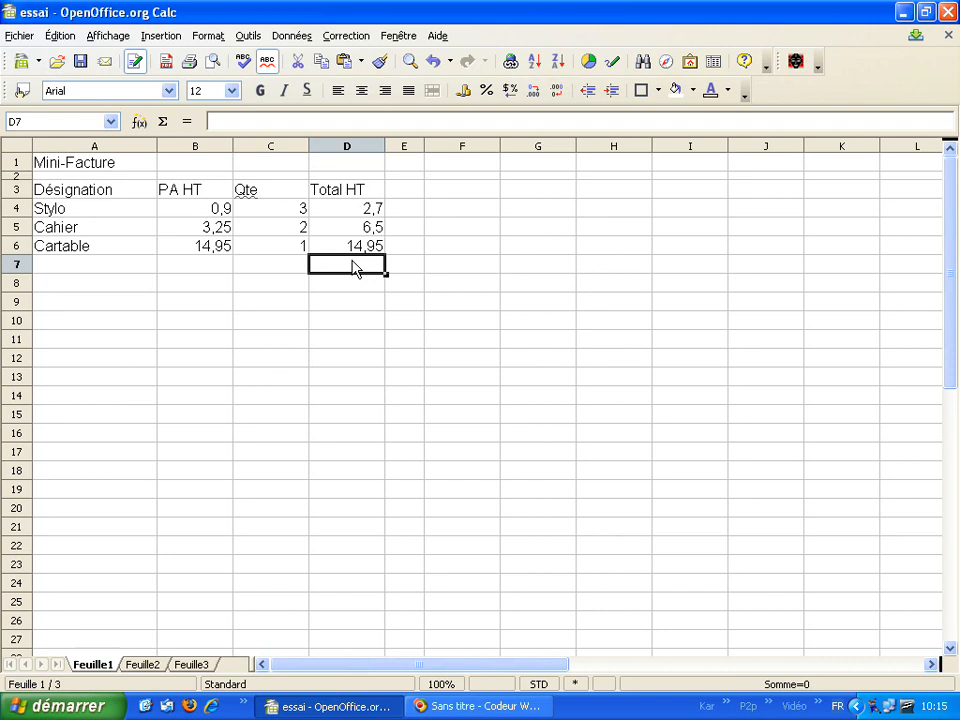
left_click(341, 287)
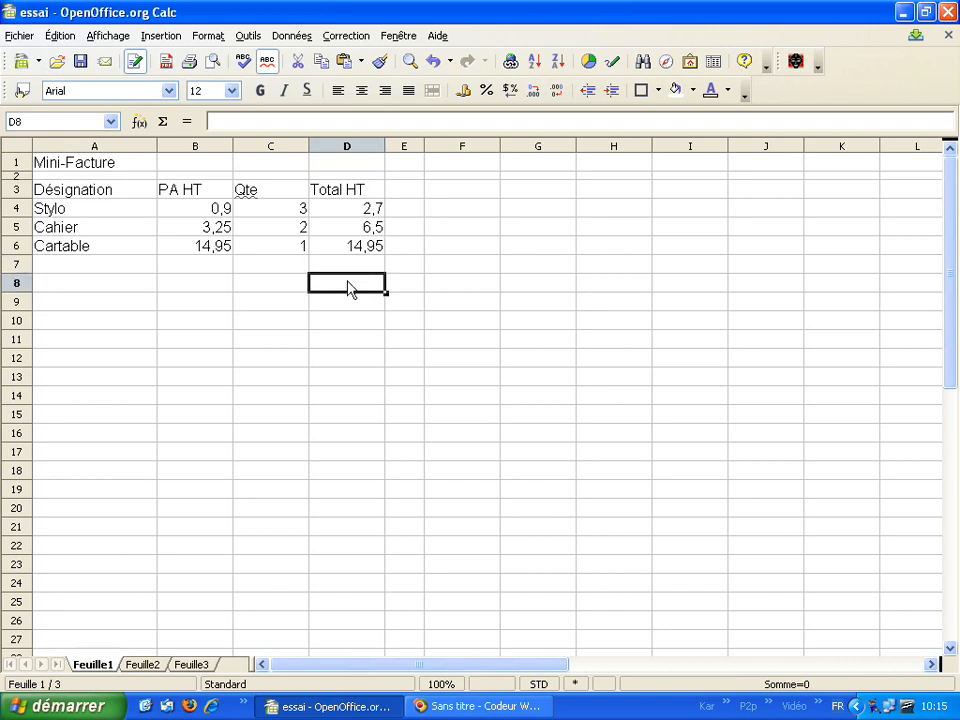
type("=")
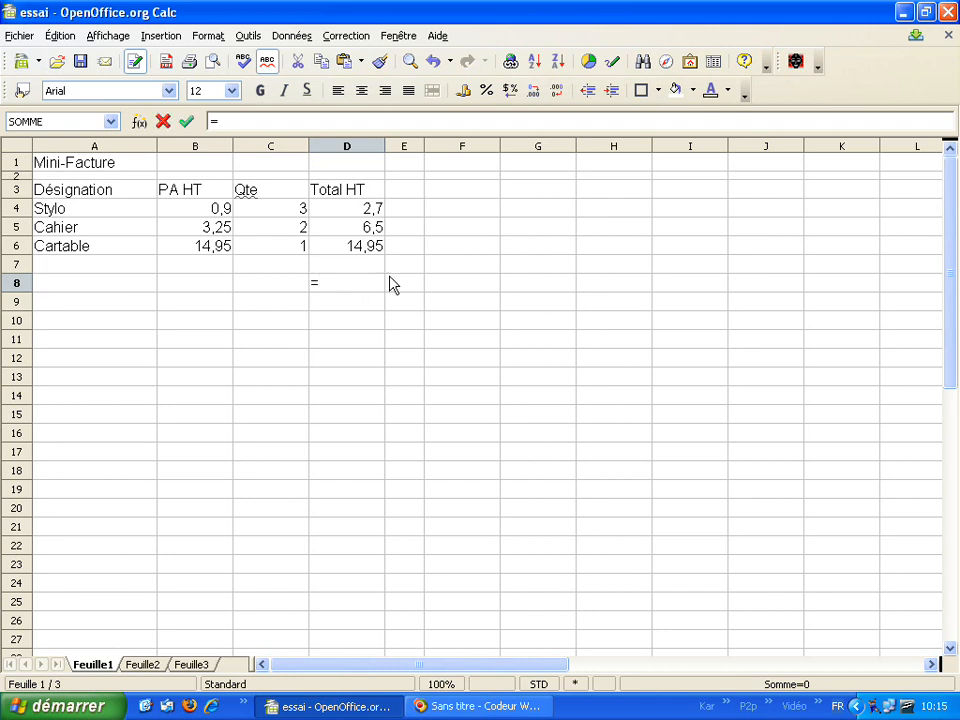
left_click(366, 251)
type("+")
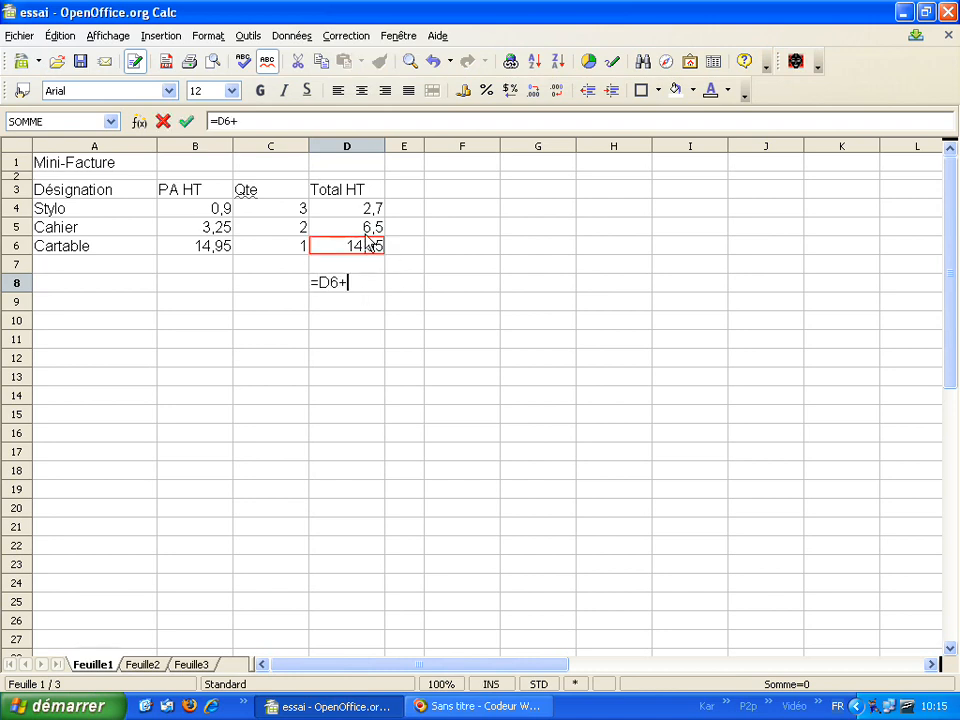
left_click(368, 226)
type("+")
left_click(364, 214)
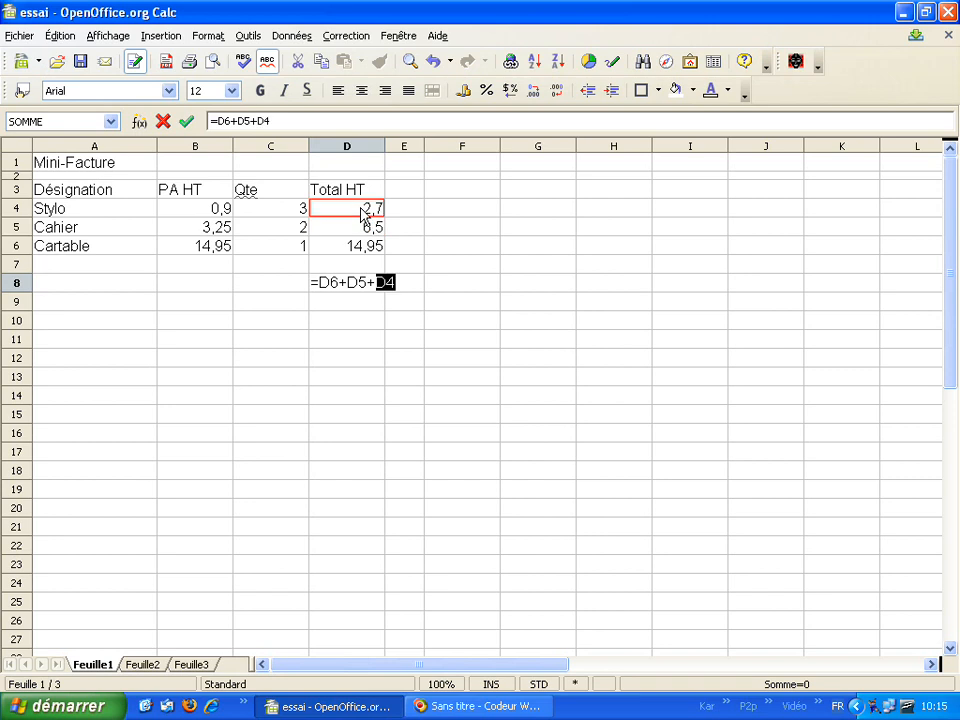
key("Return")
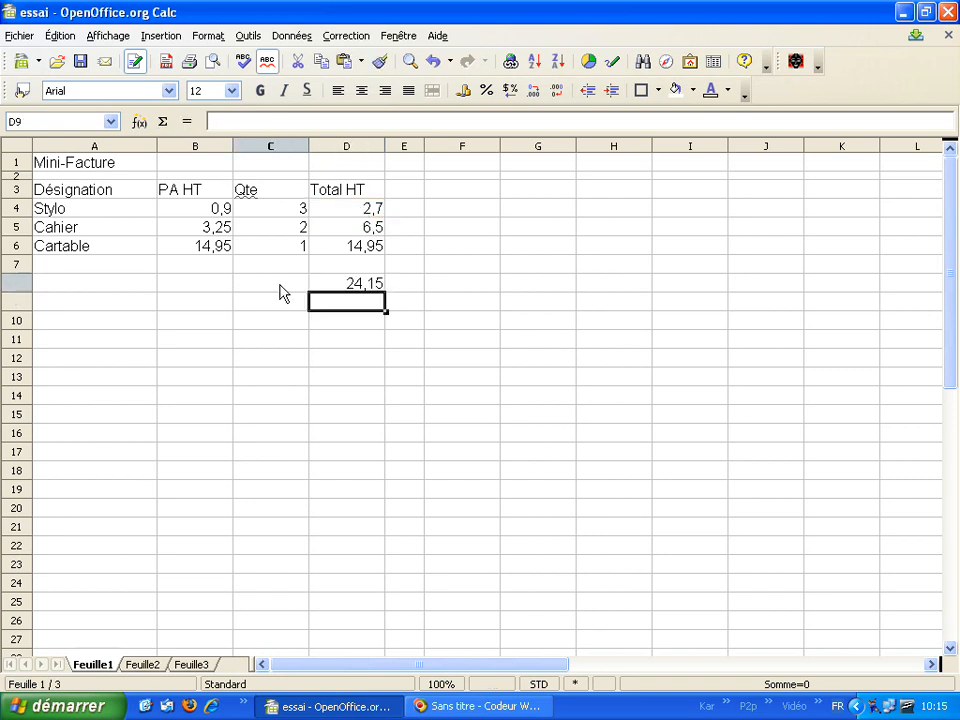
Label the invoice total in C8 as TOTAL HT
left_click(281, 290)
type("T")
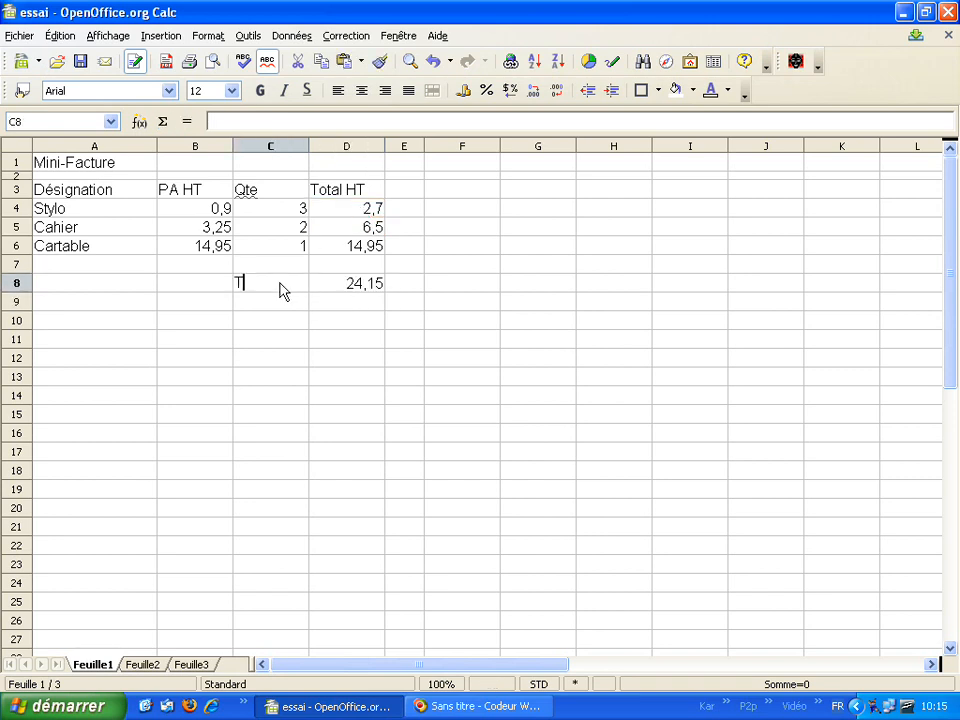
type("OTAL HT")
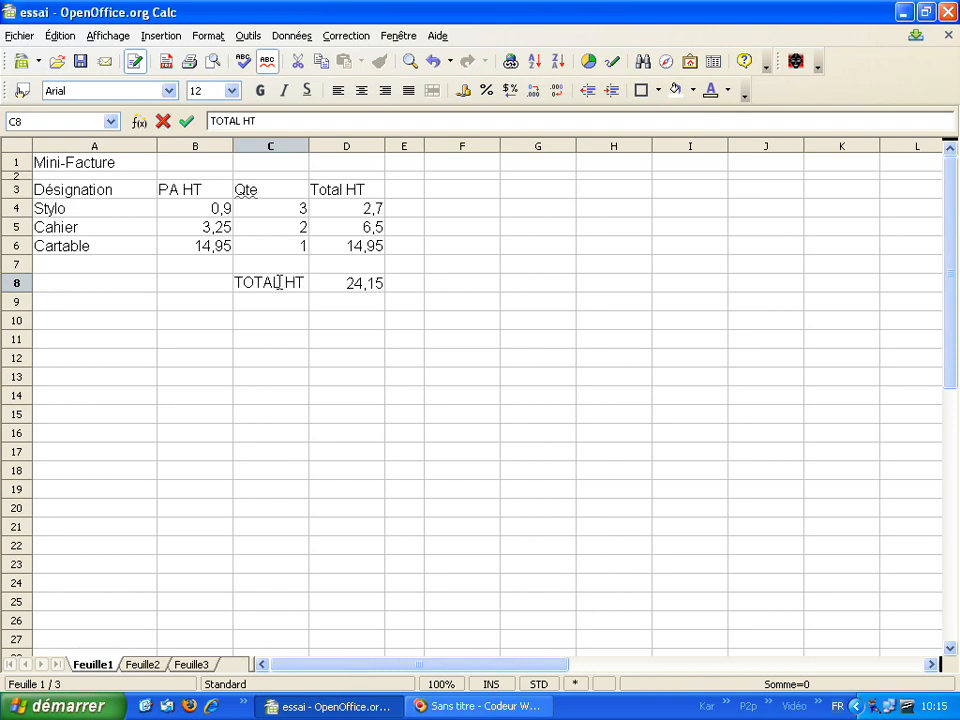
key("Return")
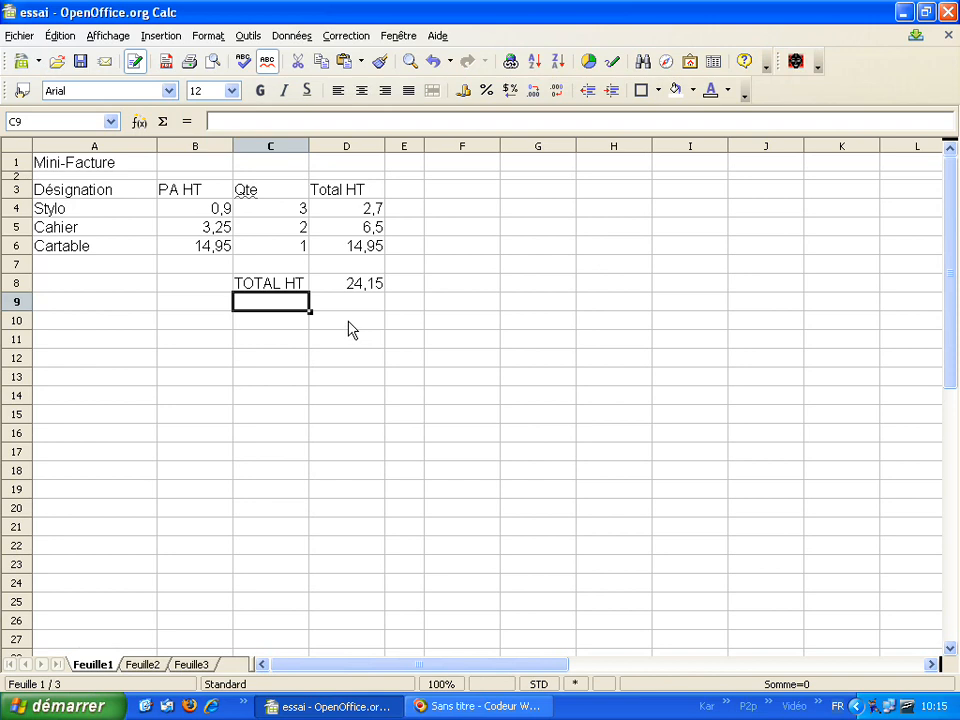
Add a TVA label in C9 with the rate 0,196 in D9, and compare the cell's displayed value with its stored content
type("TVA")
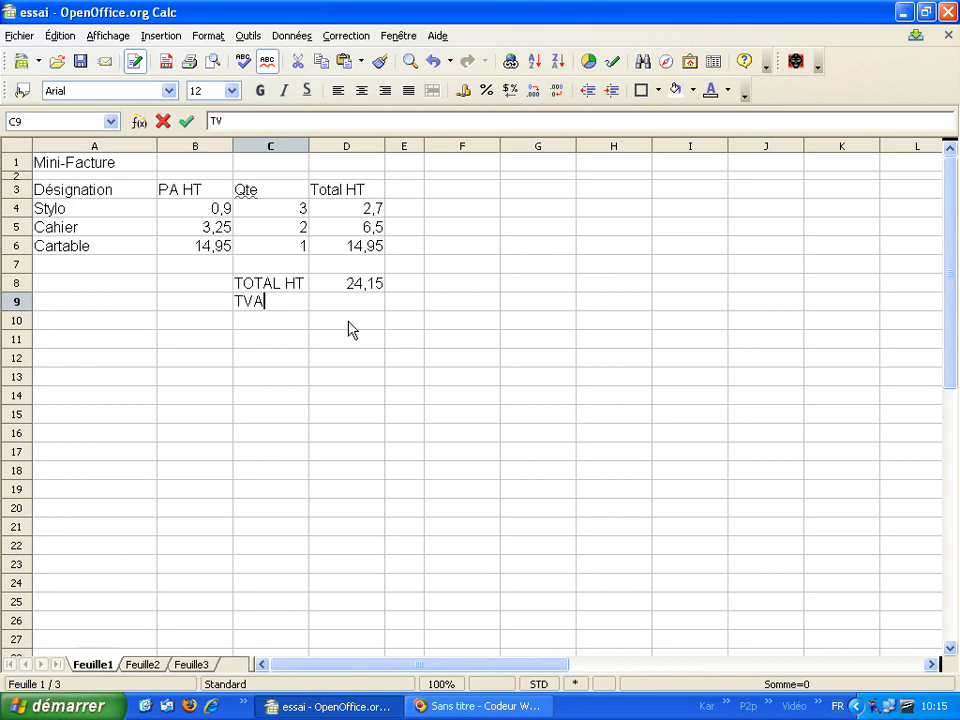
key("Tab")
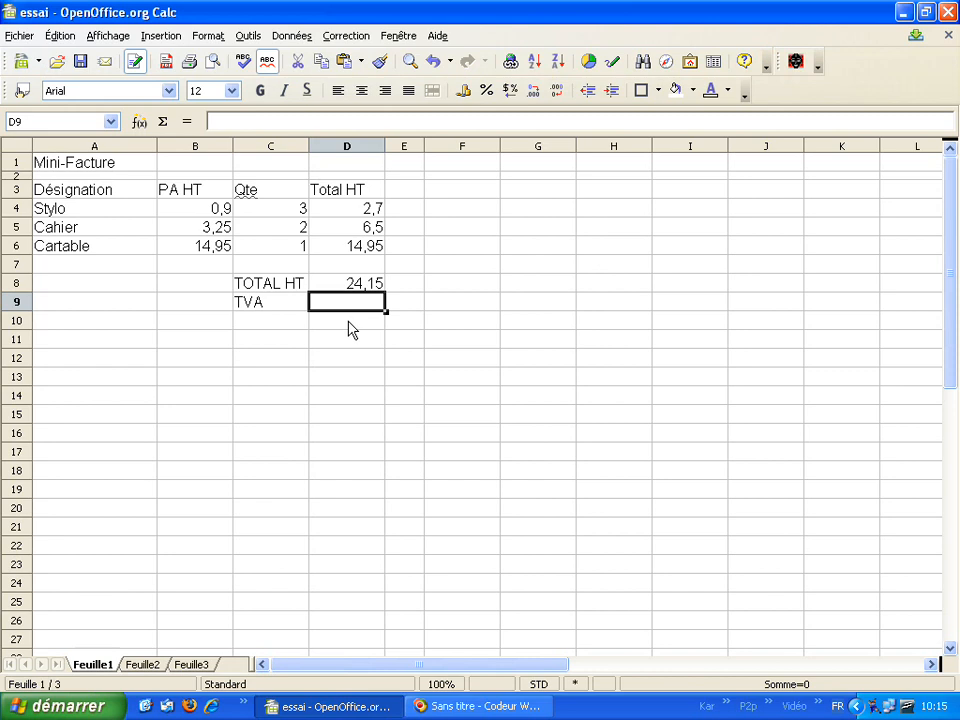
type("0,")
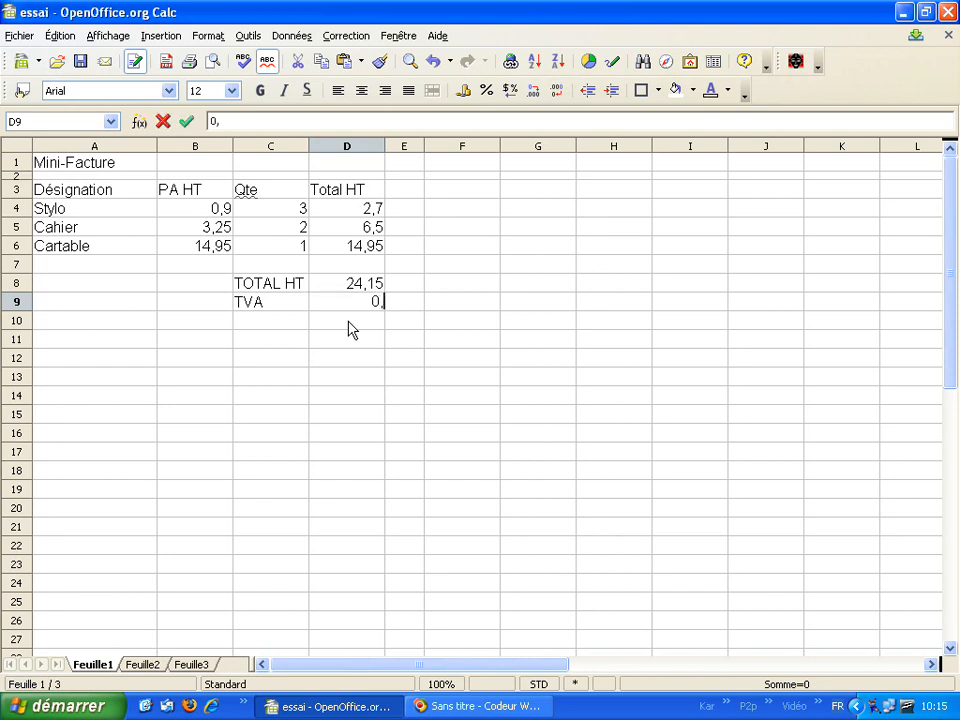
type("196")
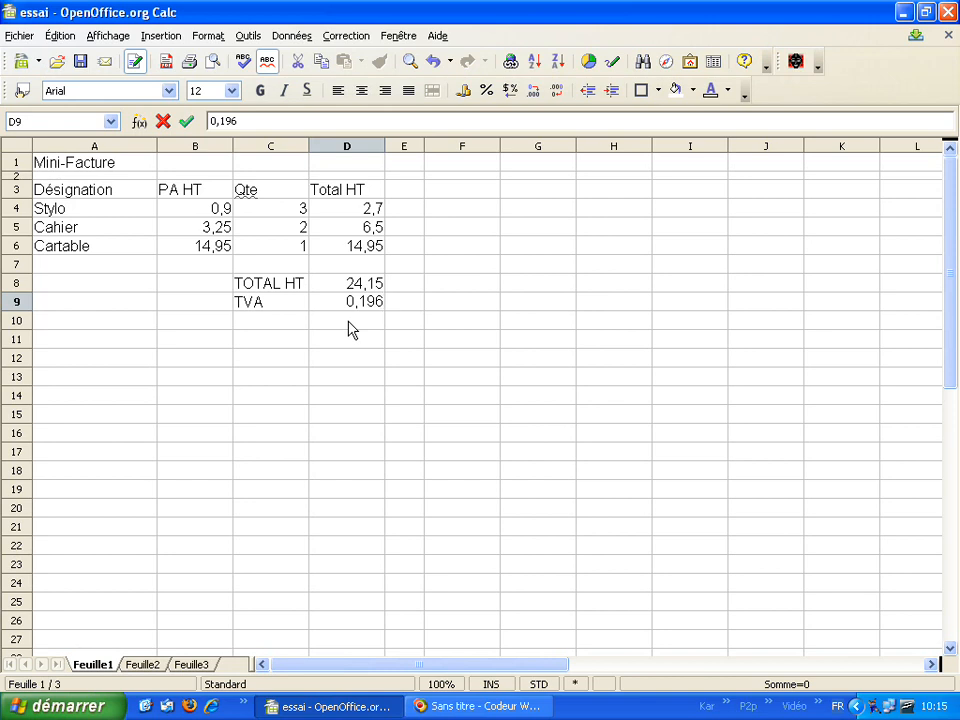
key("Return")
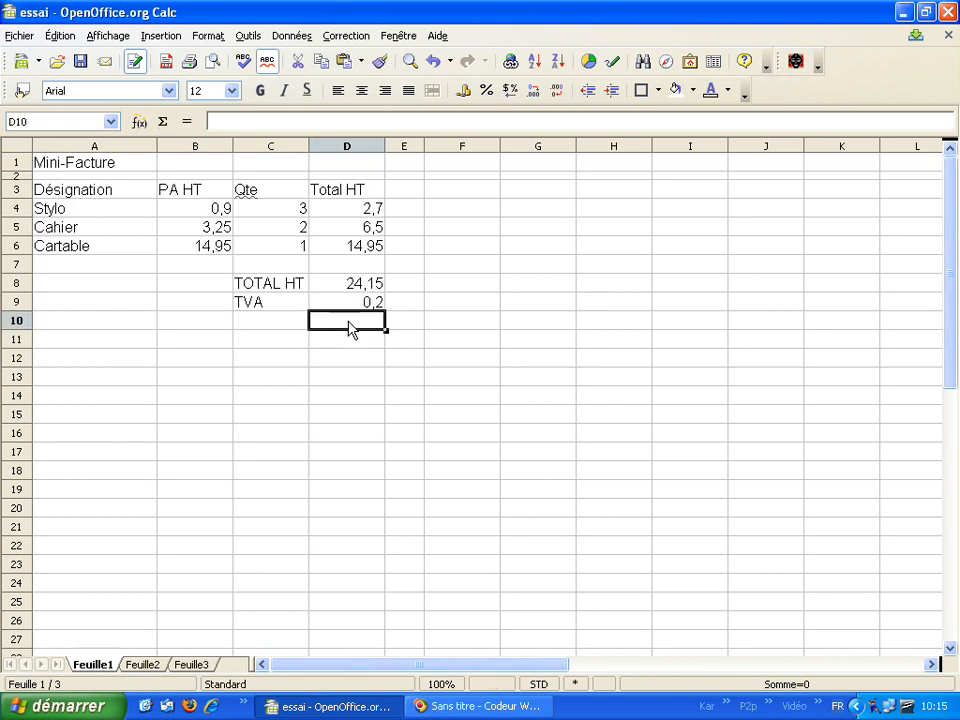
key("Up")
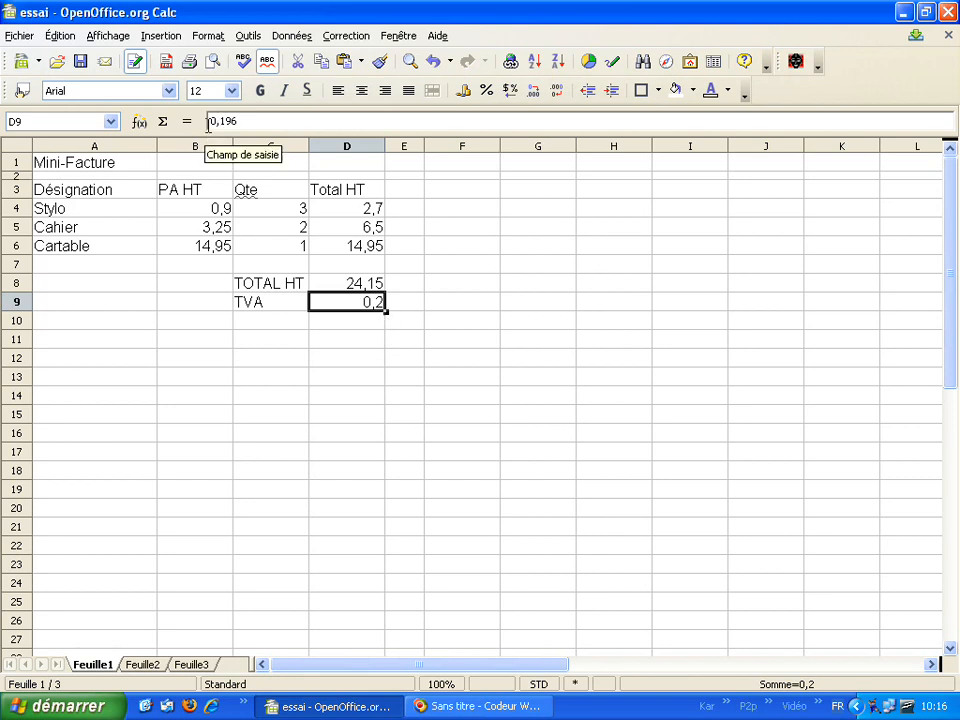
left_click(359, 326)
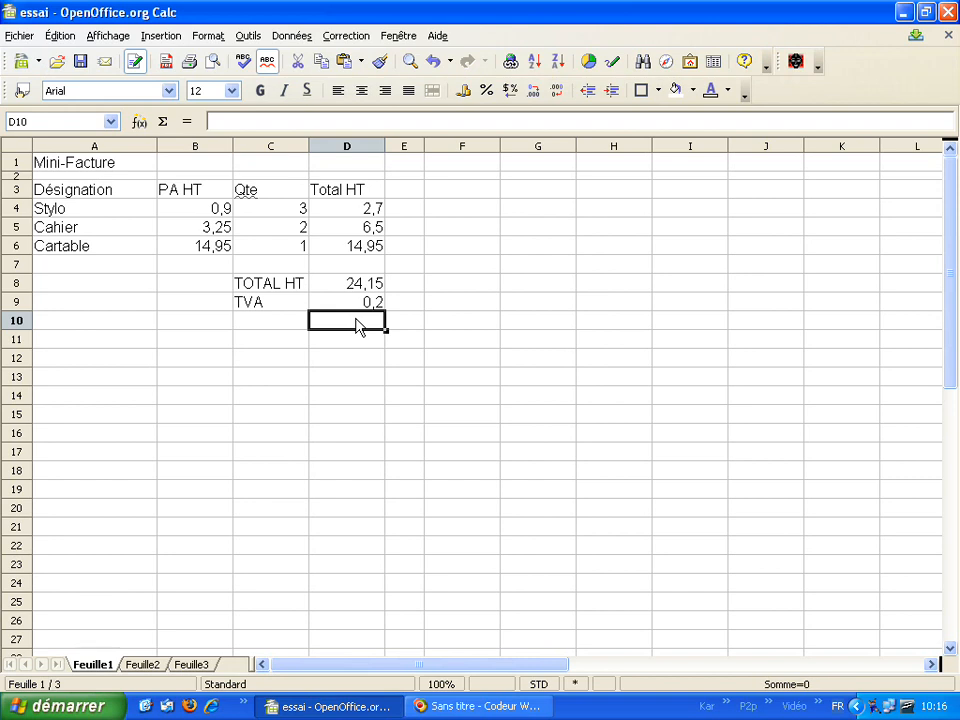
left_click(371, 305)
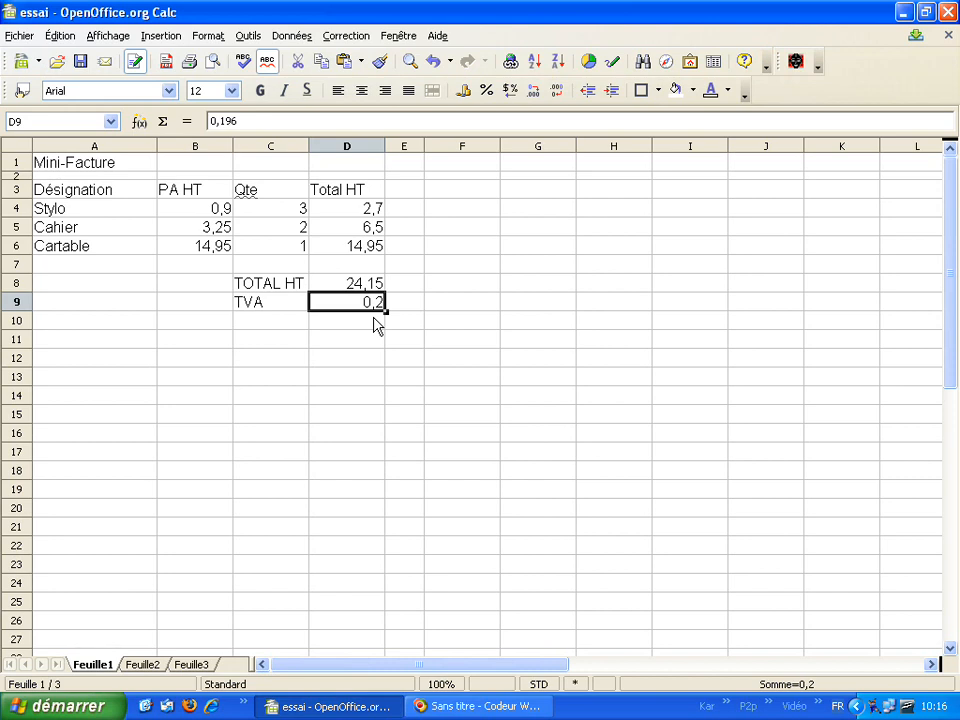
Apply the currency number format to the PA HT prices in B4:B6
left_click(201, 210)
left_click(207, 229)
left_click(205, 246)
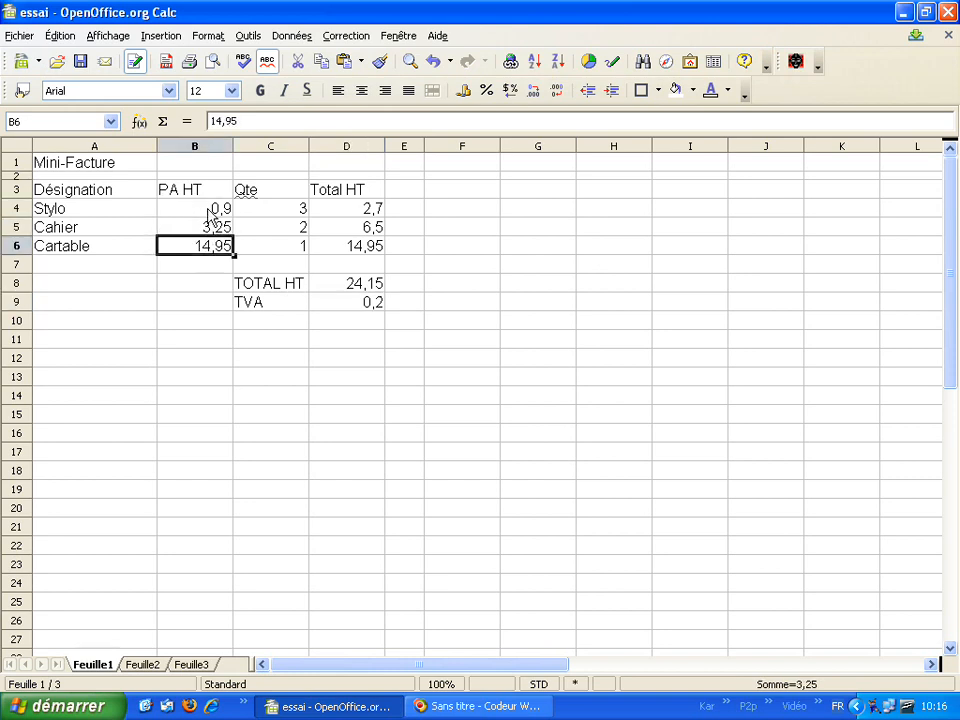
left_click_drag(210, 208, 226, 256)
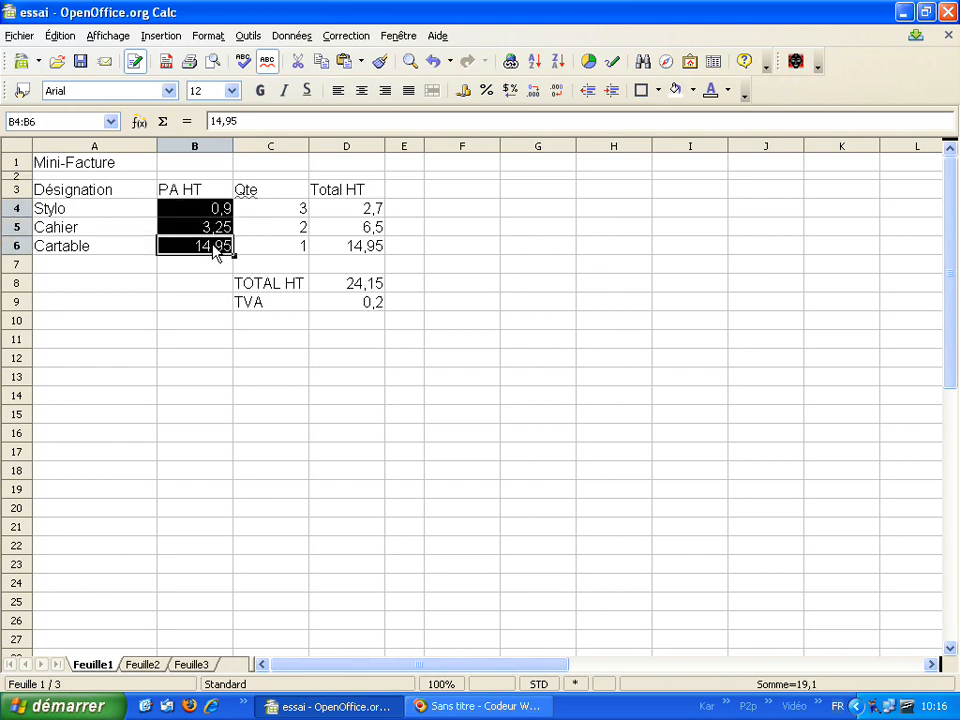
left_click(463, 94)
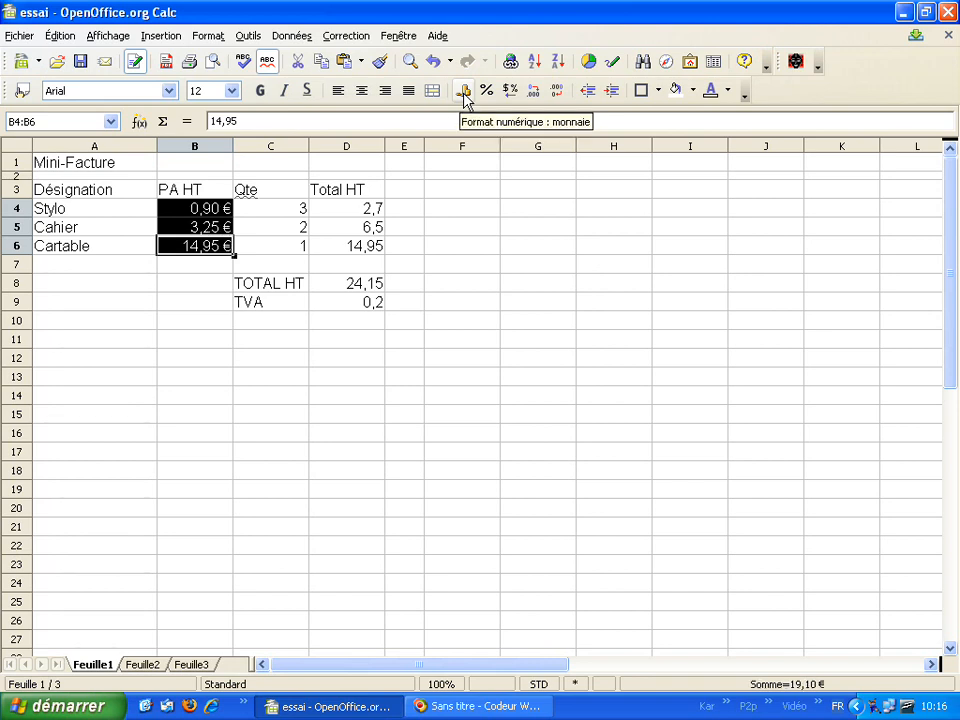
left_click(178, 270)
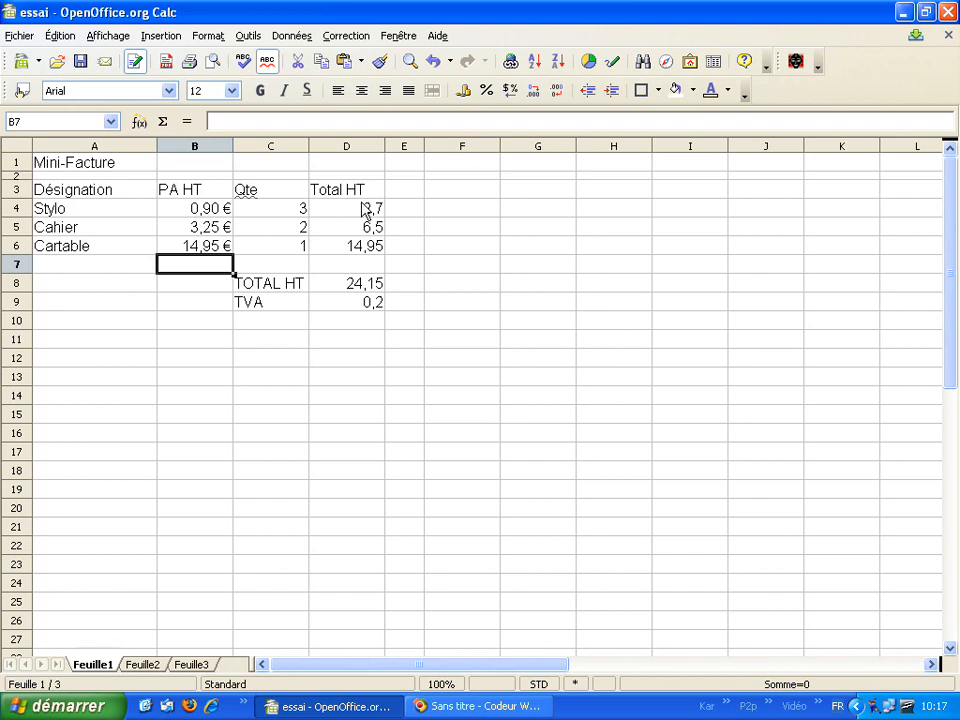
Apply the currency number format to the line totals in D4:D6 and to the TOTAL HT amount in D8
left_click_drag(366, 210, 366, 250)
left_click(399, 214)
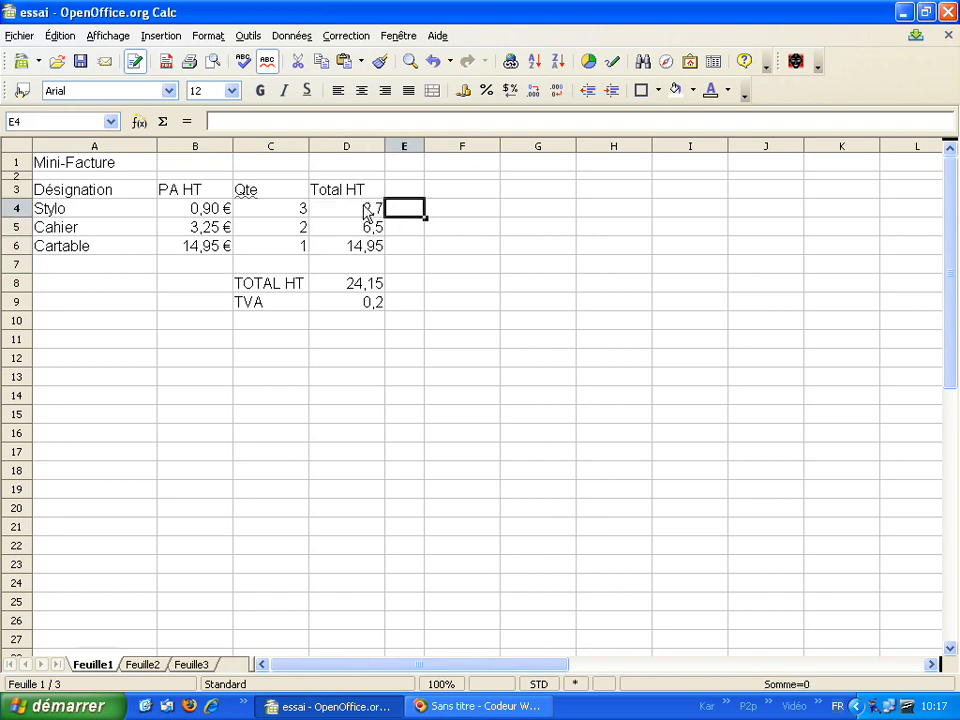
left_click(366, 213)
left_click_drag(366, 213, 376, 252)
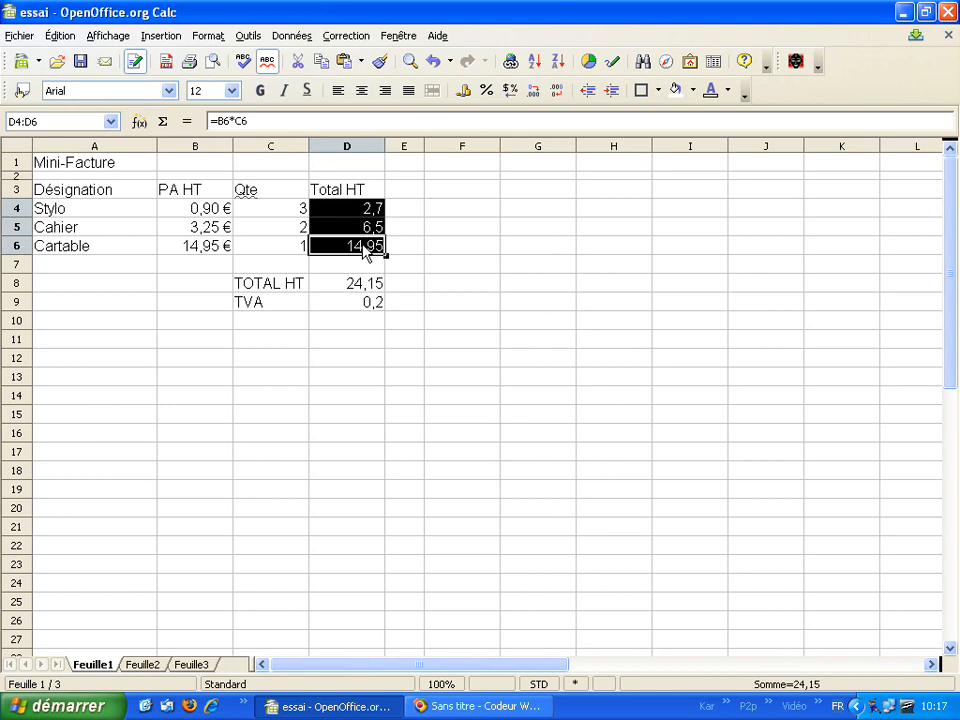
left_click(466, 92)
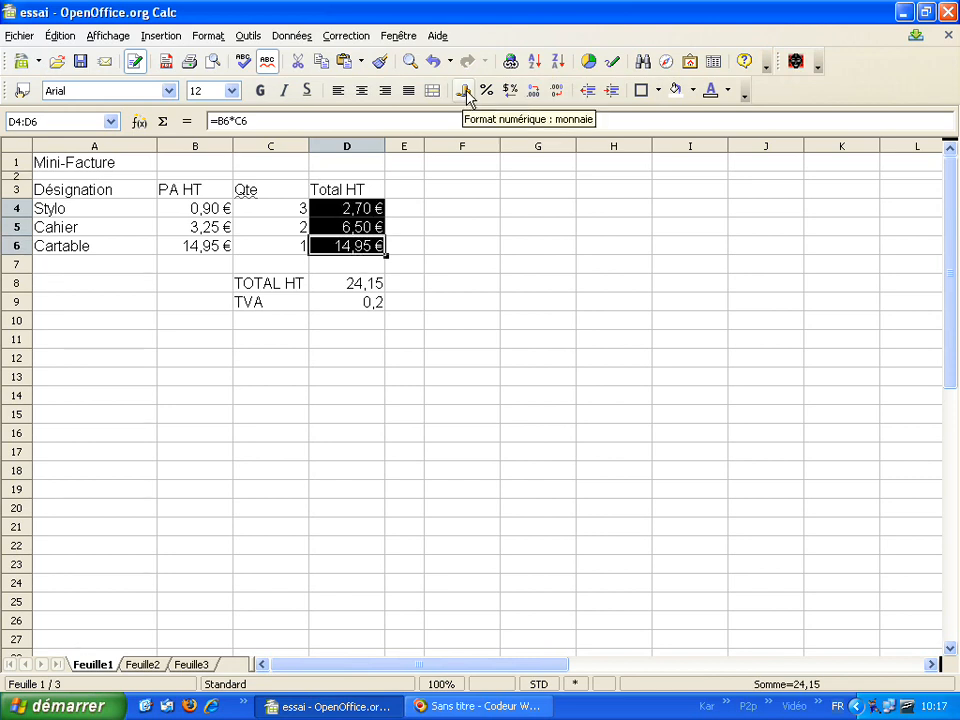
left_click(355, 288)
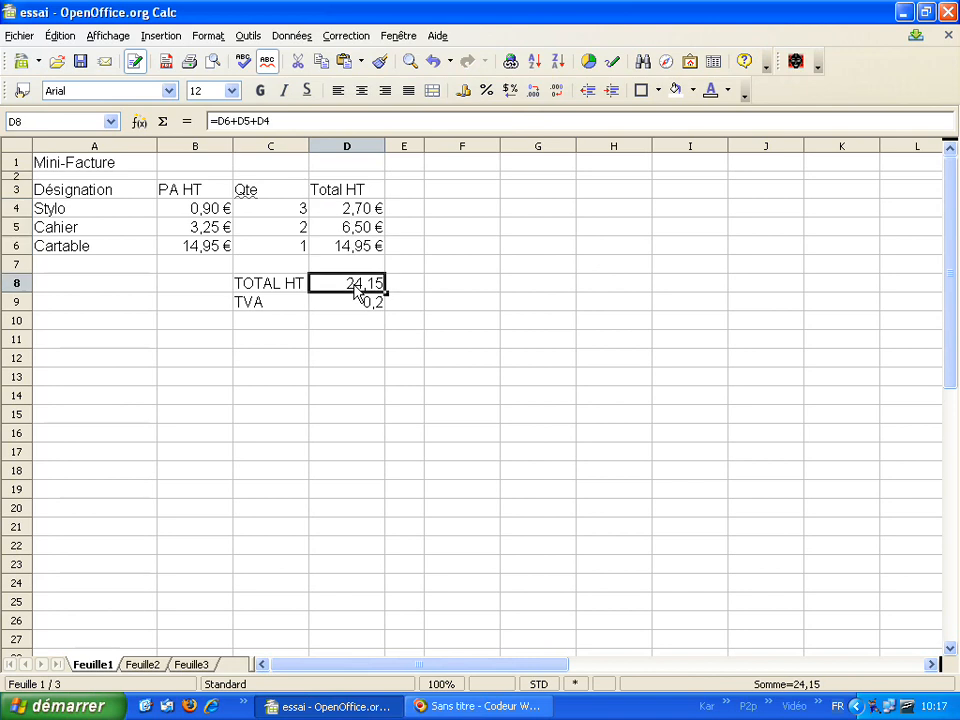
left_click(465, 92)
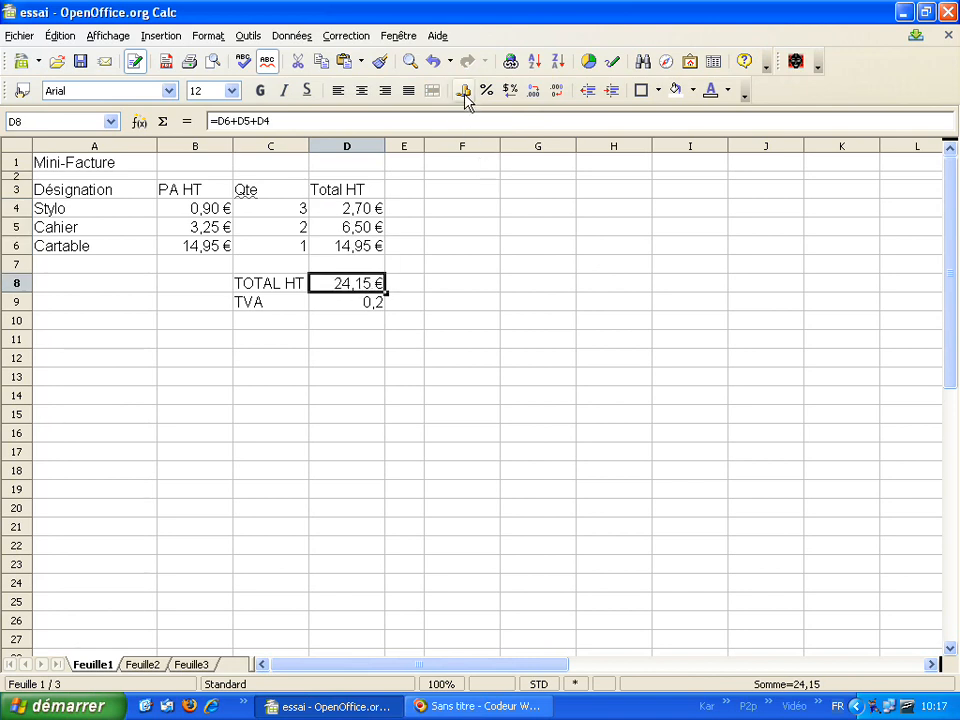
Apply the percent format to the TVA rate in D9 and compare the stored contents of B4 and D9
left_click(342, 310)
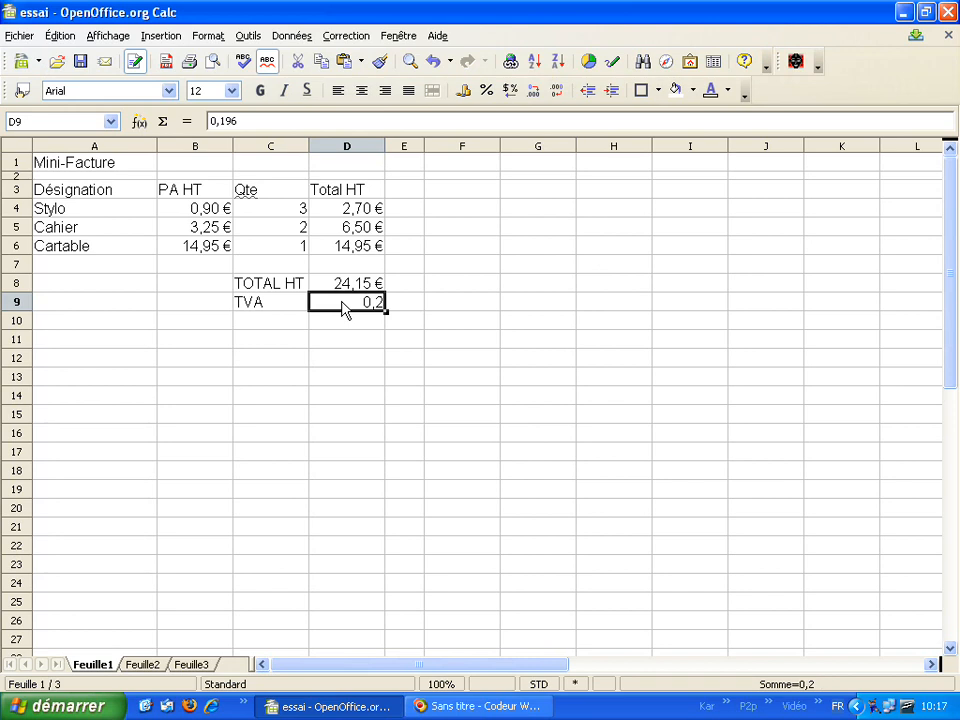
left_click(487, 94)
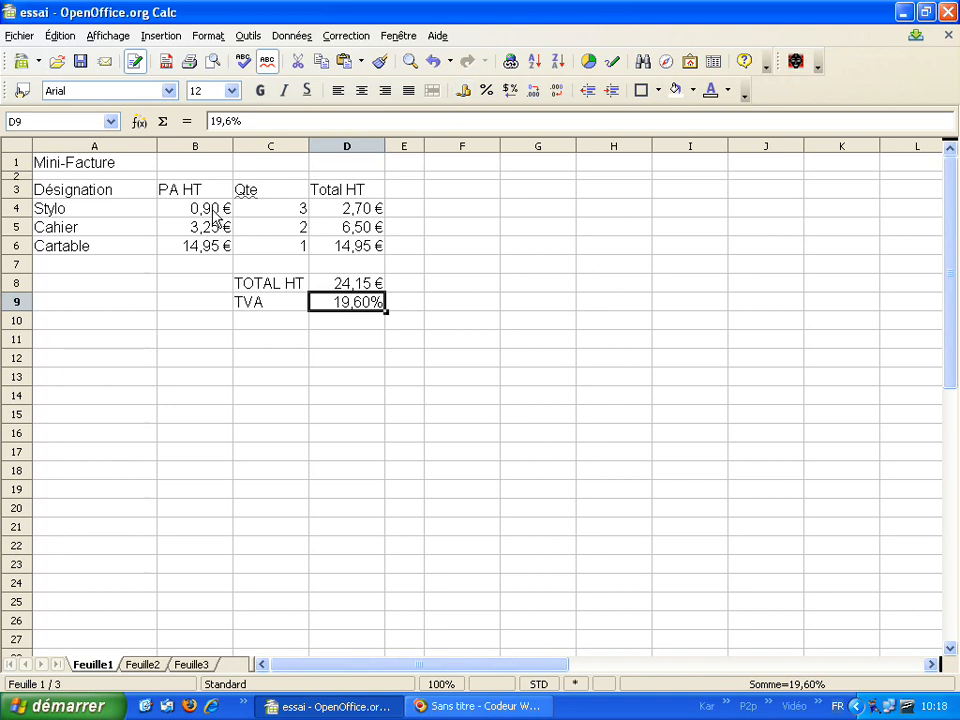
left_click(213, 218)
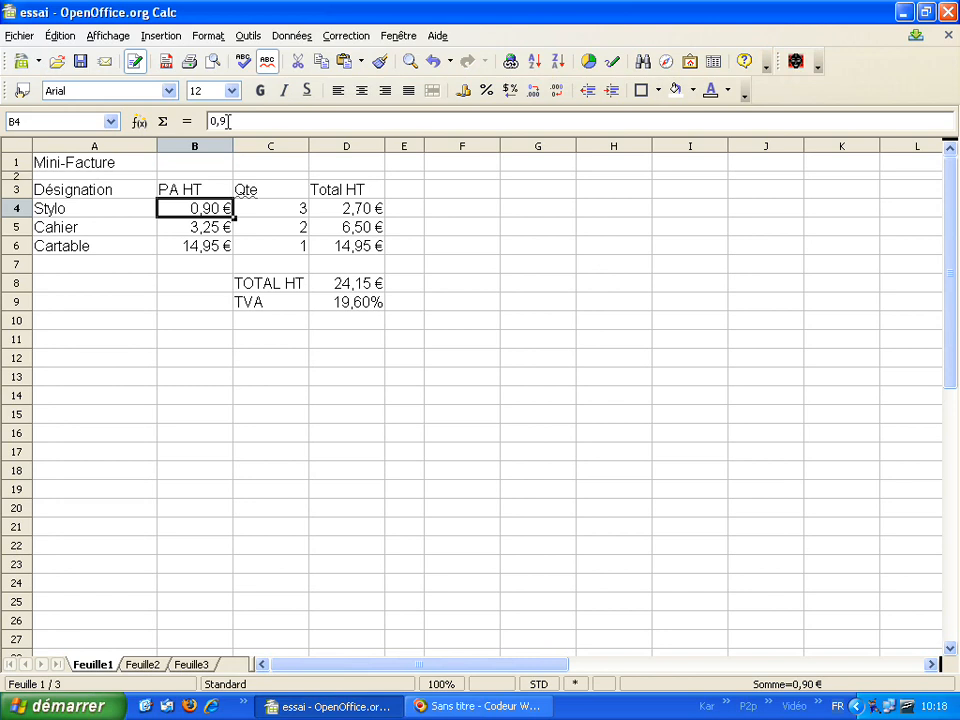
left_click(358, 312)
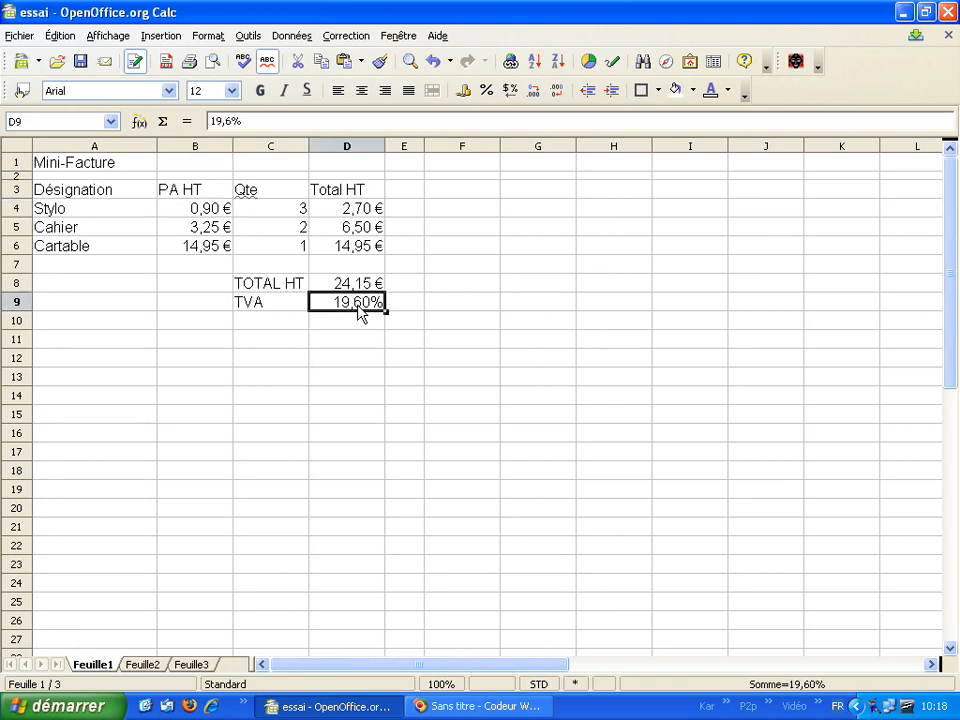
Label C10 as Montant TVA and widen column C enough to fit the label
left_click(295, 324)
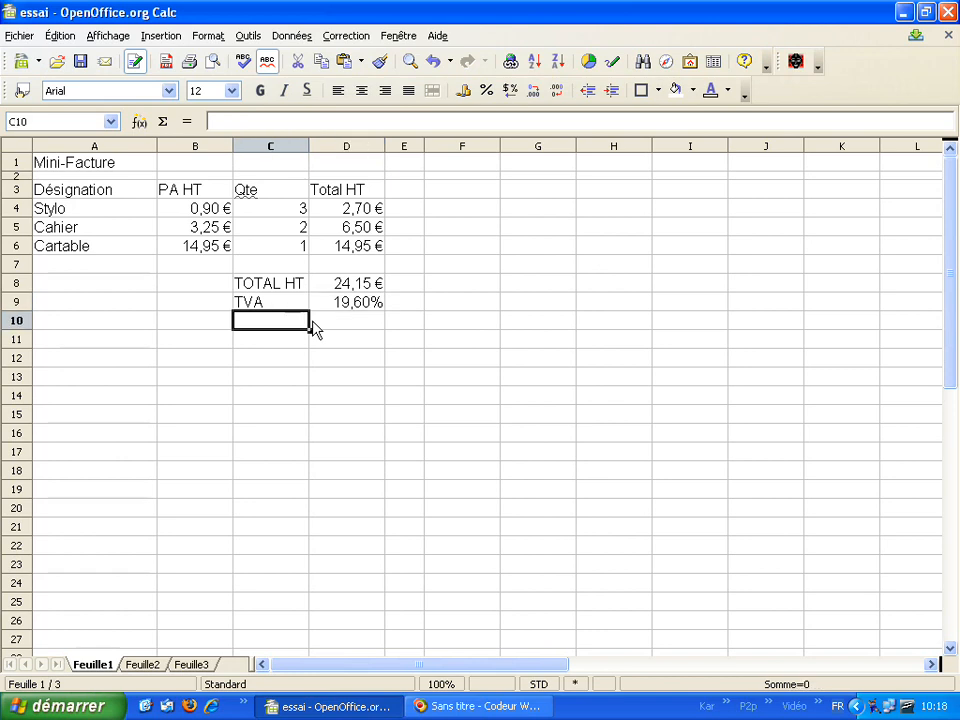
type("Mo")
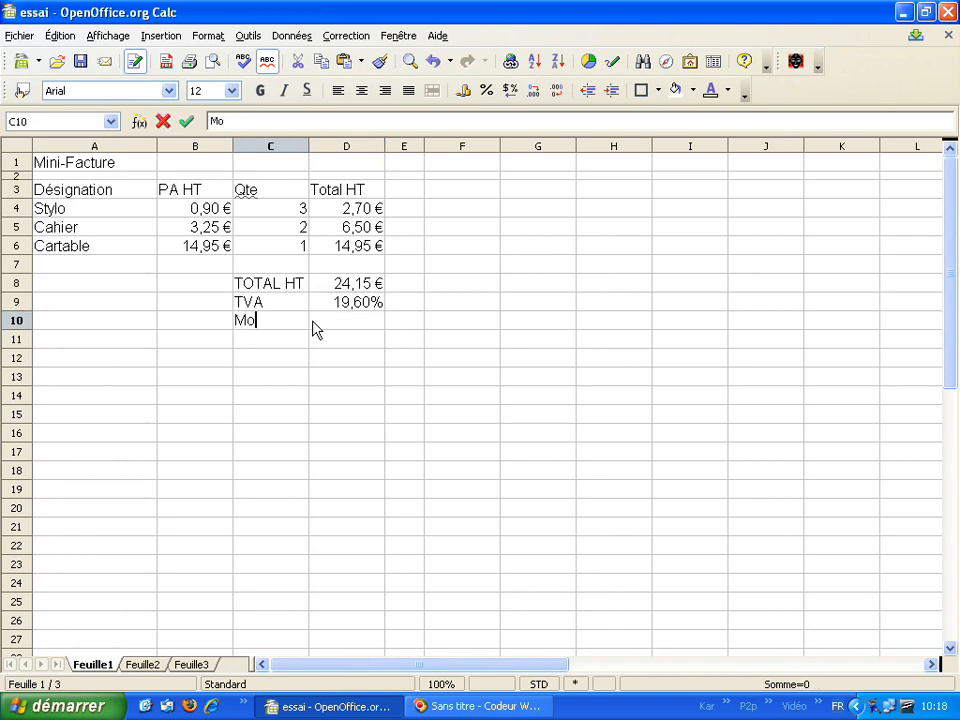
type("ntant T")
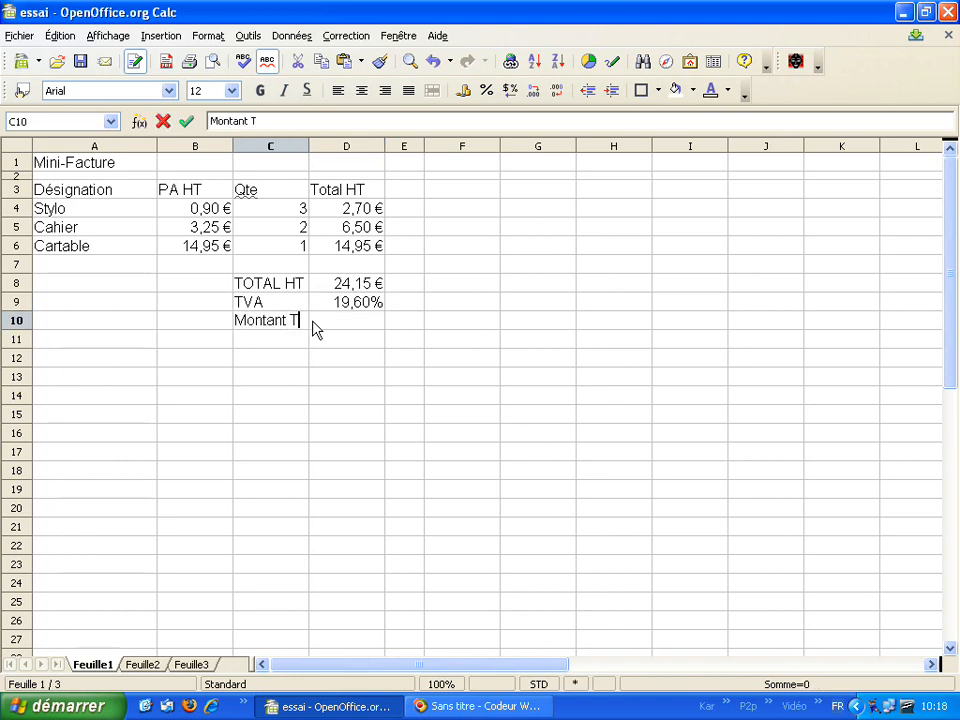
type("VA")
key("Return")
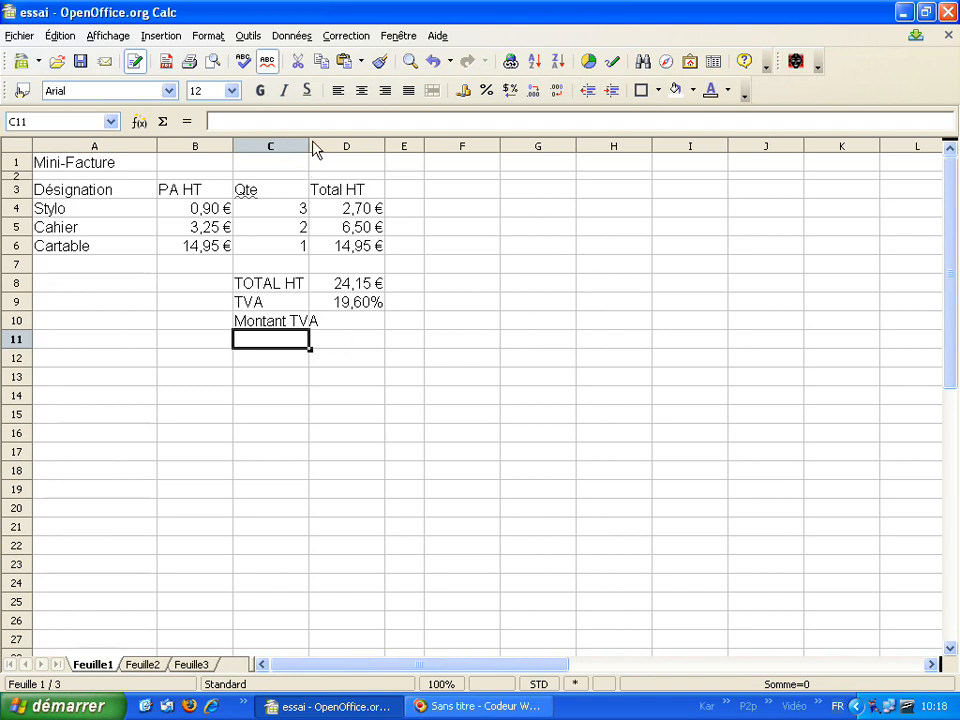
left_click_drag(309, 148, 325, 147)
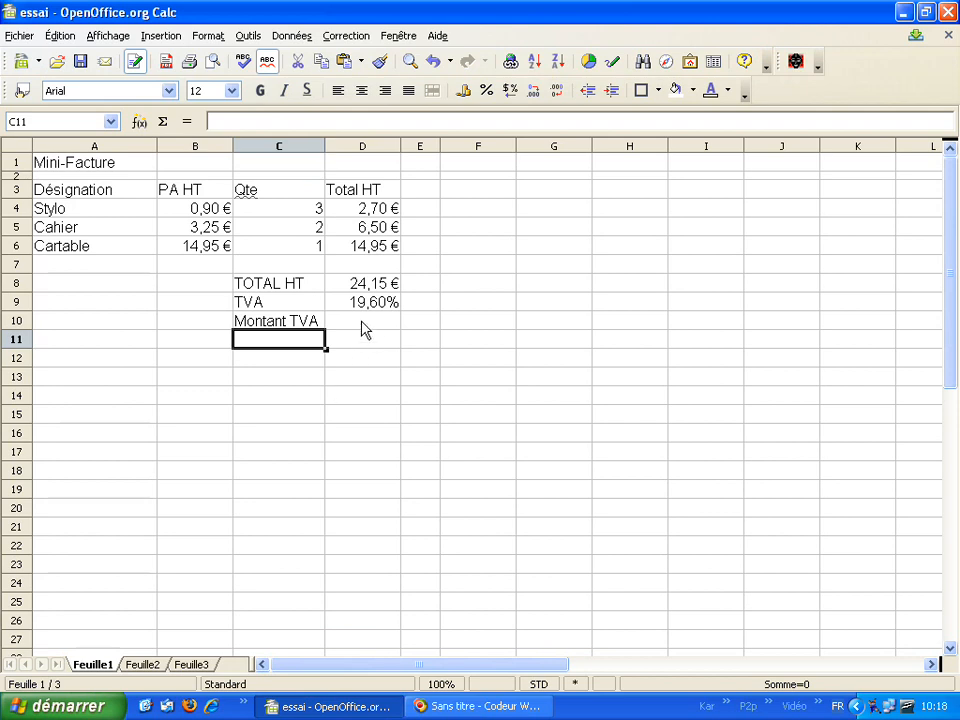
Calculate the TVA amount in D10 with the formula =D8*D9
left_click(362, 325)
type("=")
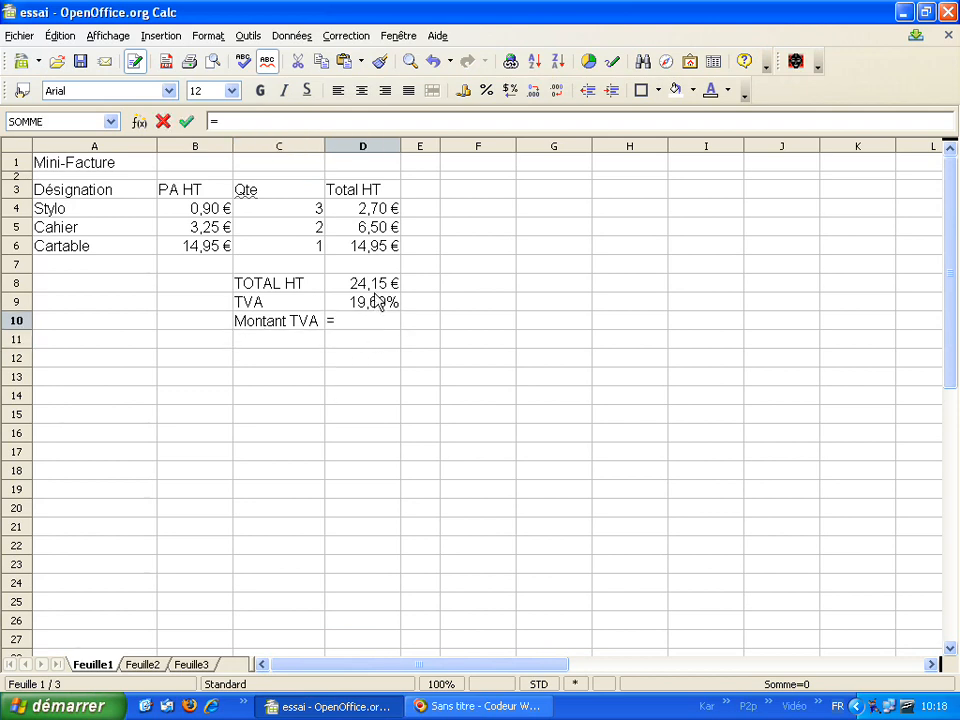
left_click(379, 289)
type("*")
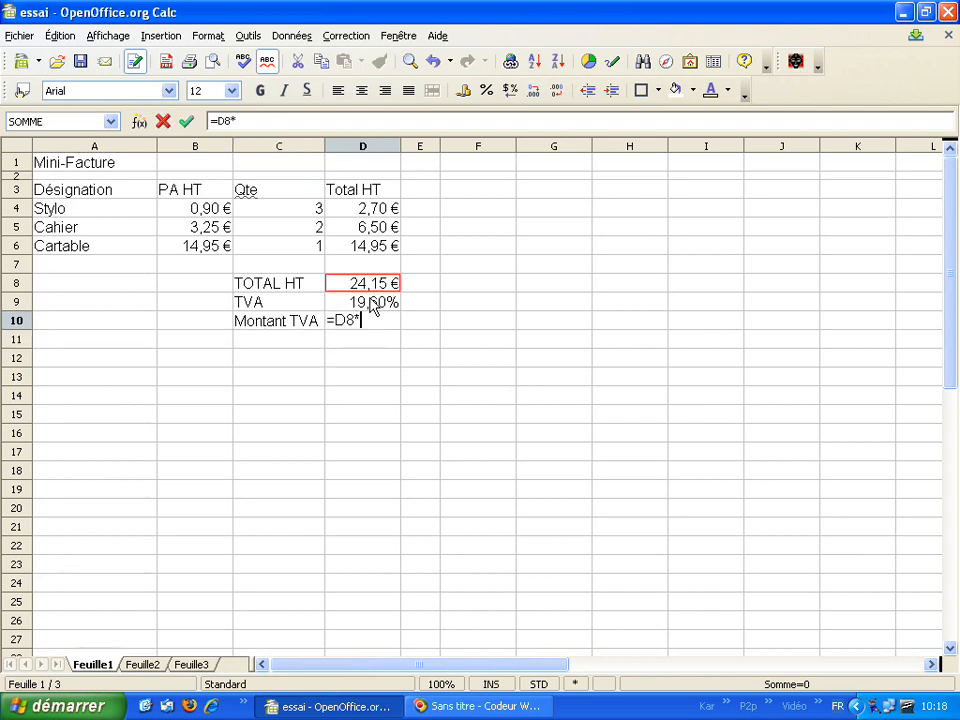
left_click(368, 304)
key("Return")
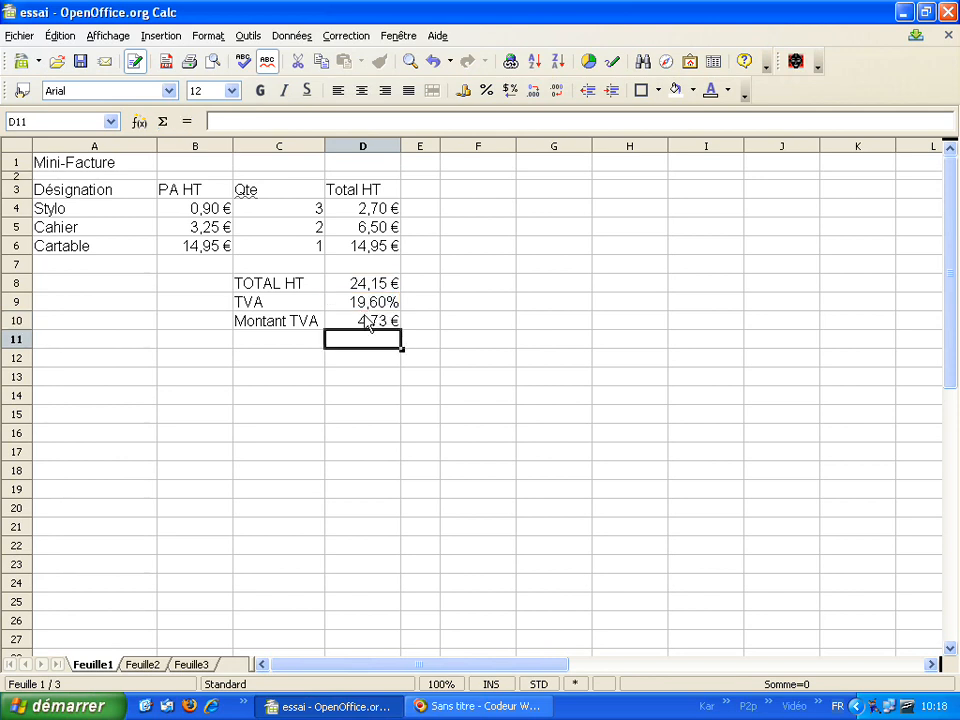
Label C11 as TOTAL TTC, below the Montant TVA label
left_click(308, 342)
type("TO")
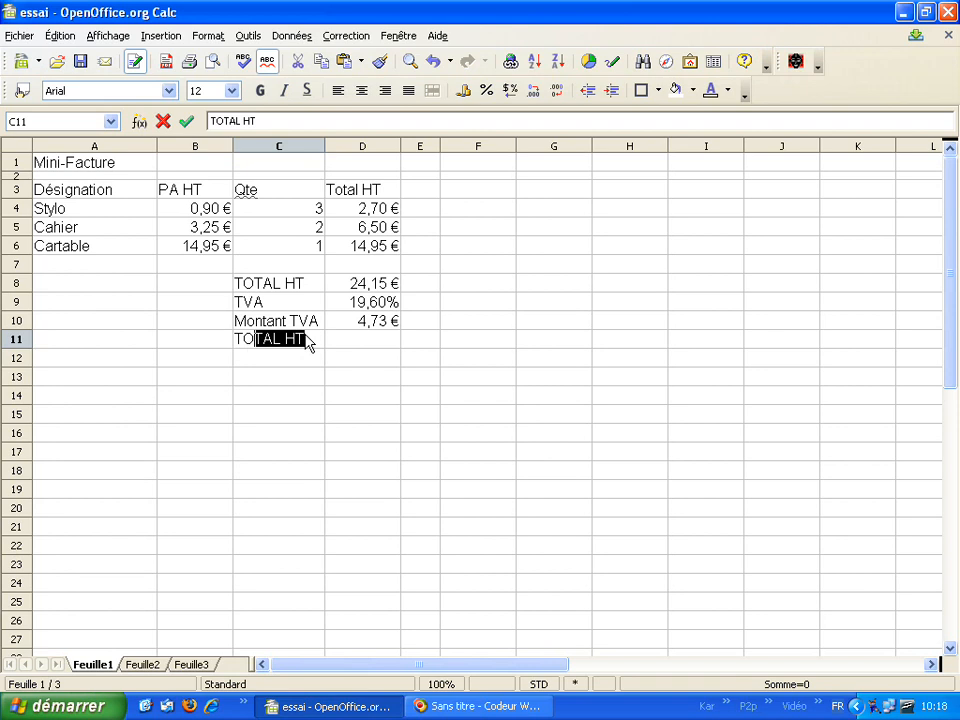
type("TA")
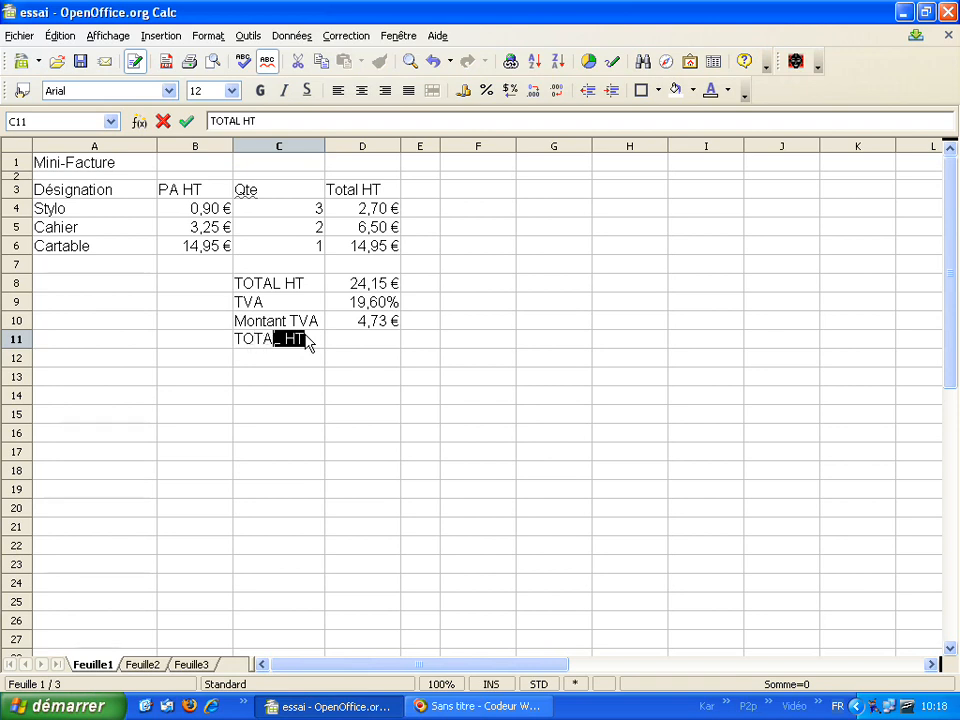
type("L TTC")
key("Tab")
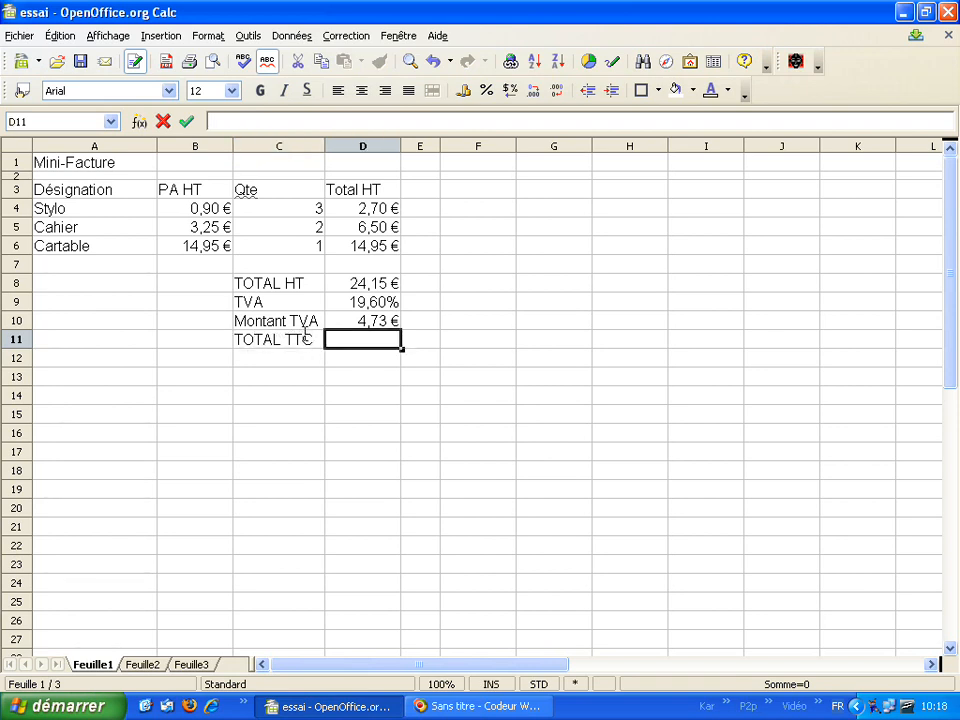
Calculate the tax-inclusive total in D11 with the formula =D8+D10
type("=")
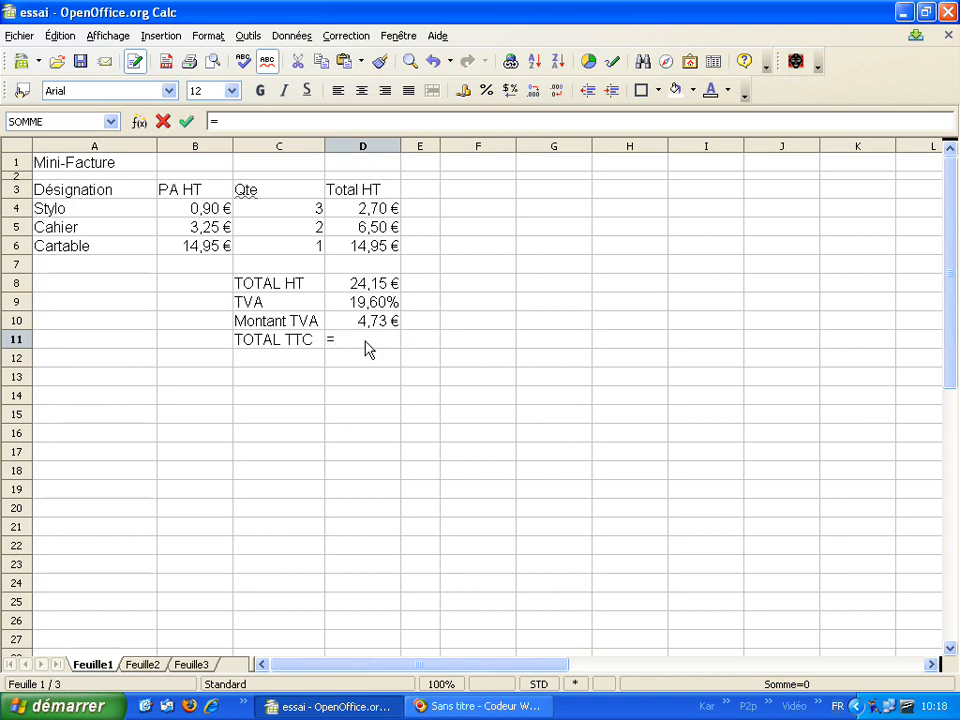
left_click(367, 289)
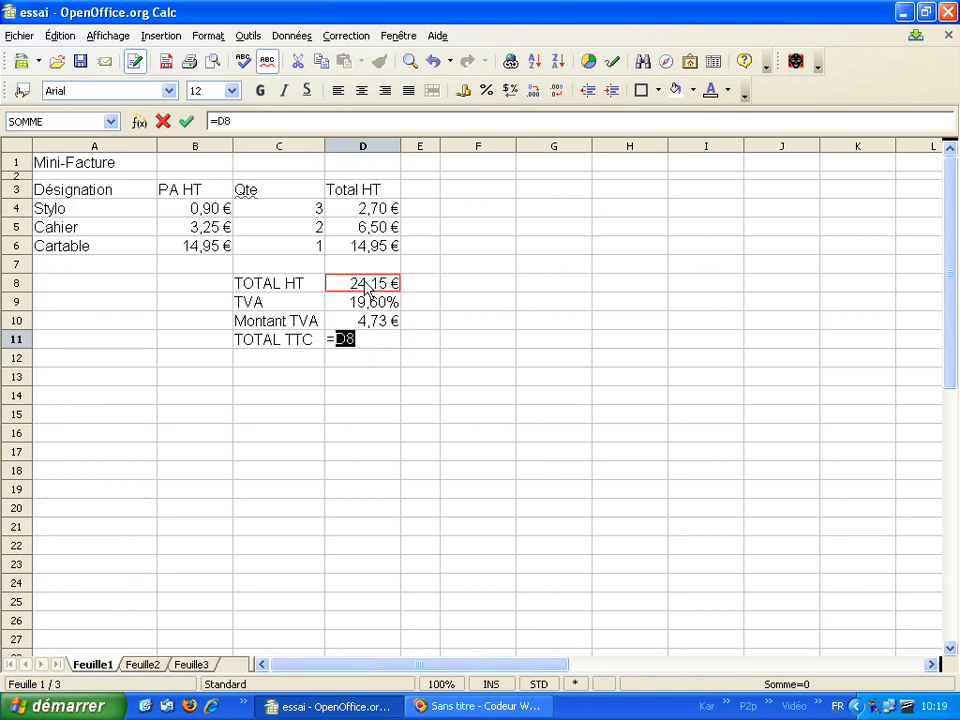
type("+")
left_click(367, 322)
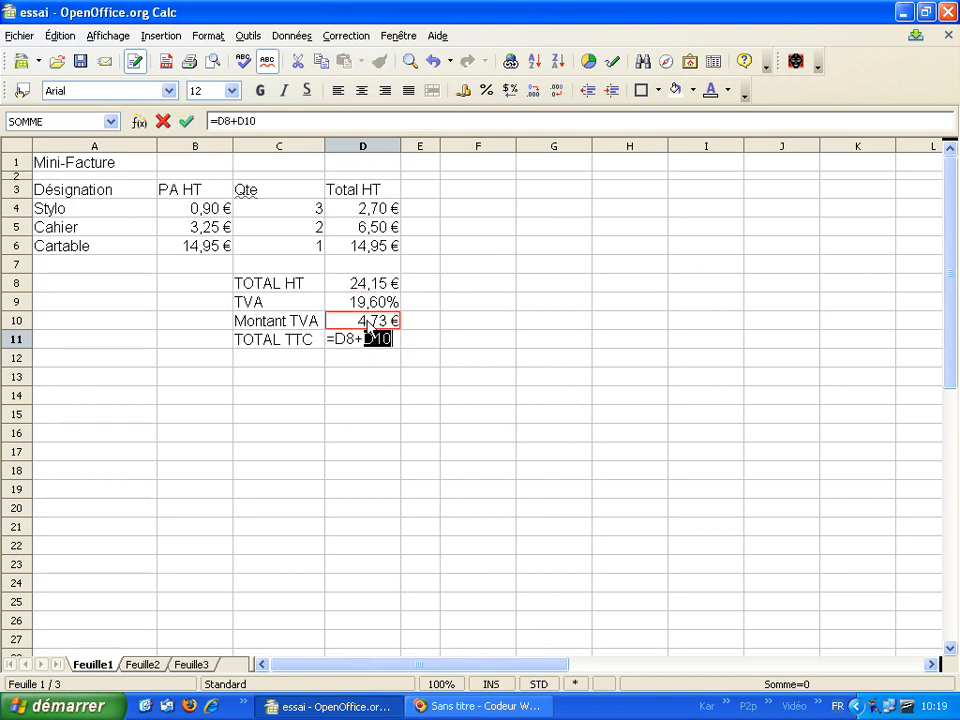
key("Return")
left_click(367, 343)
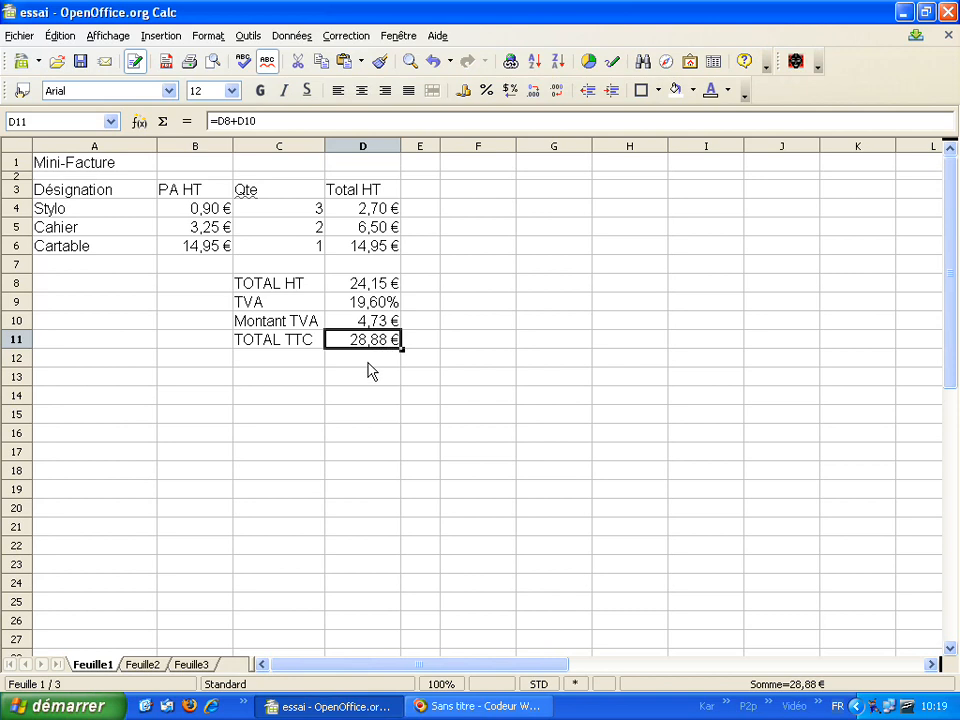
Set the Stylo unit price in B4 to 0,95 and check the recalculated formulas in D4, D8, D10 and D11
left_click(208, 213)
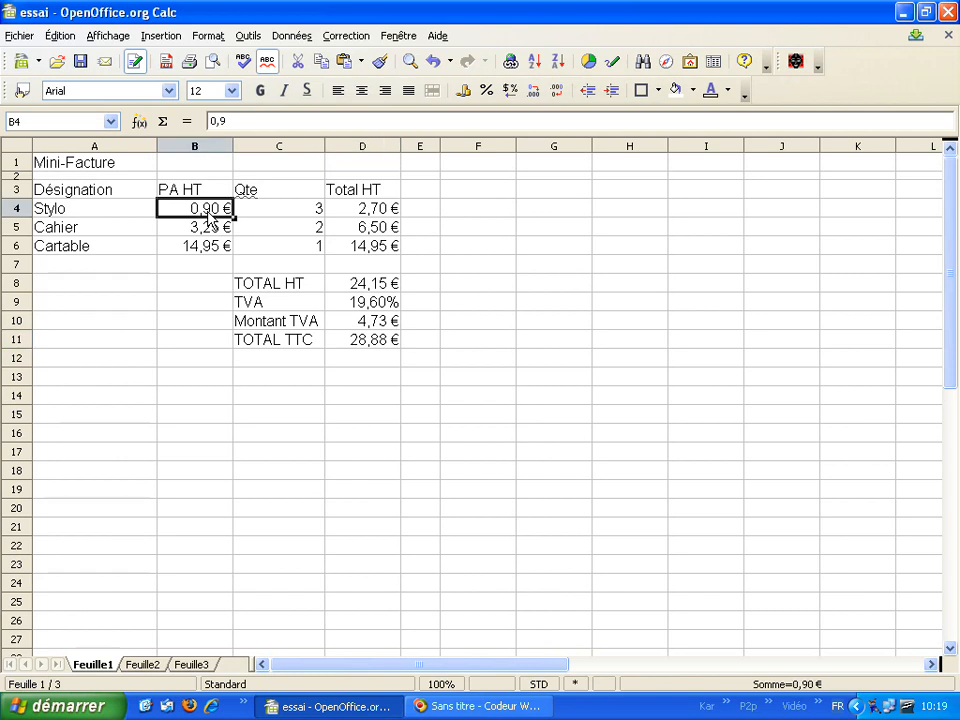
type("0,9")
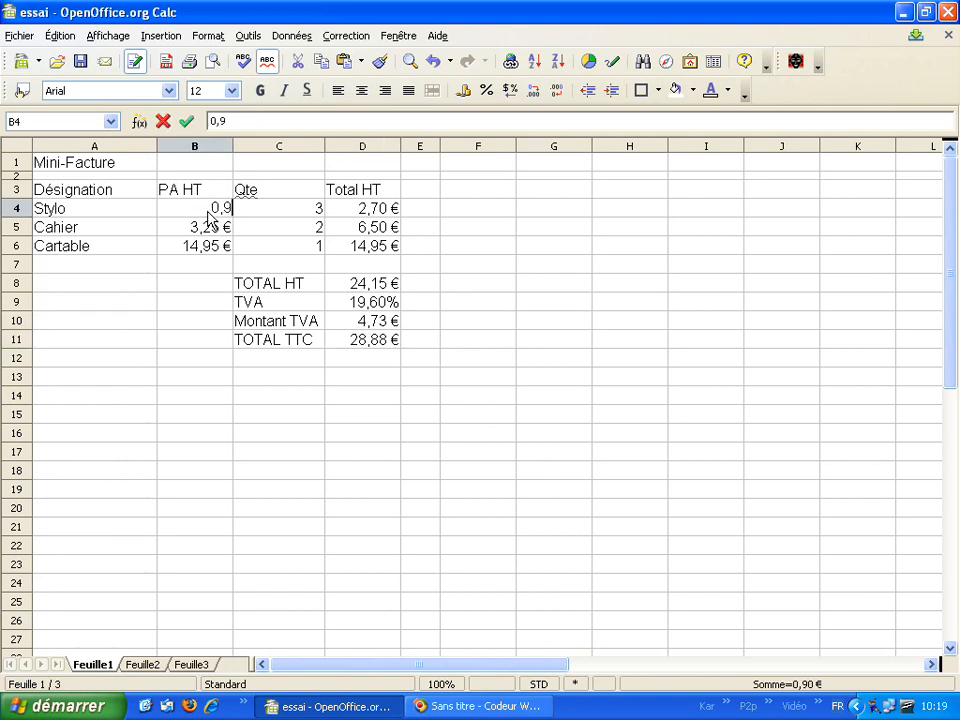
type("5")
key("Return")
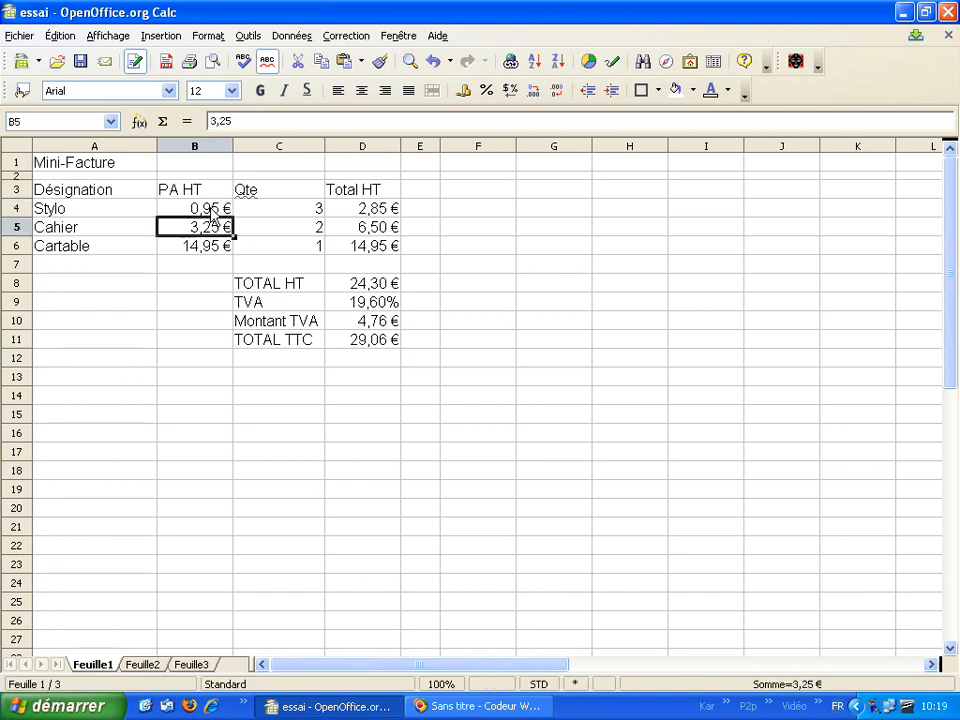
left_click(386, 217)
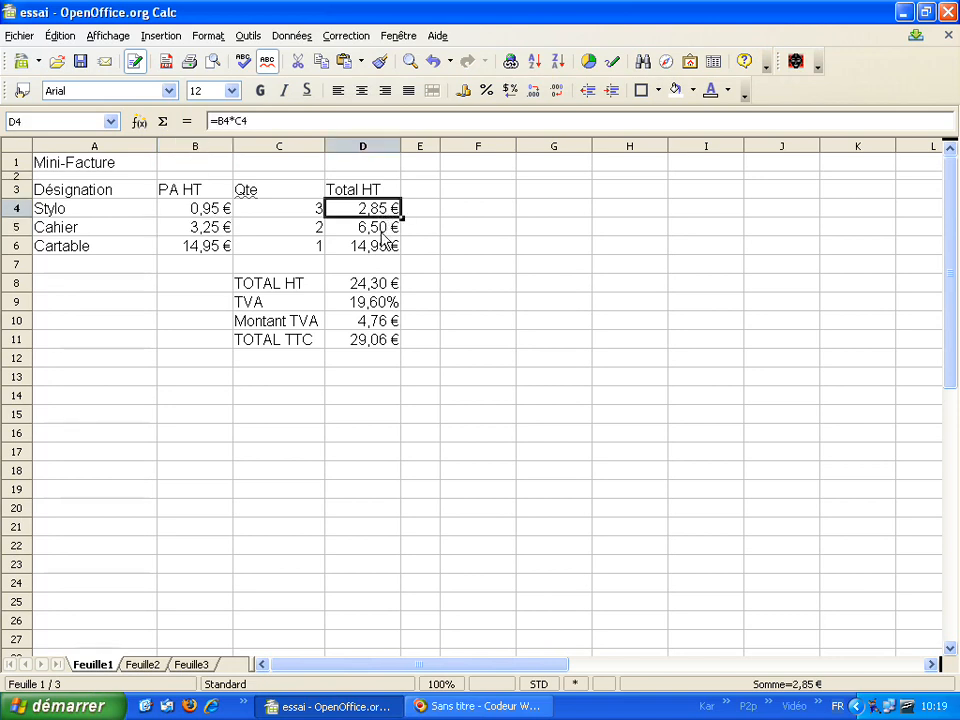
left_click(386, 289)
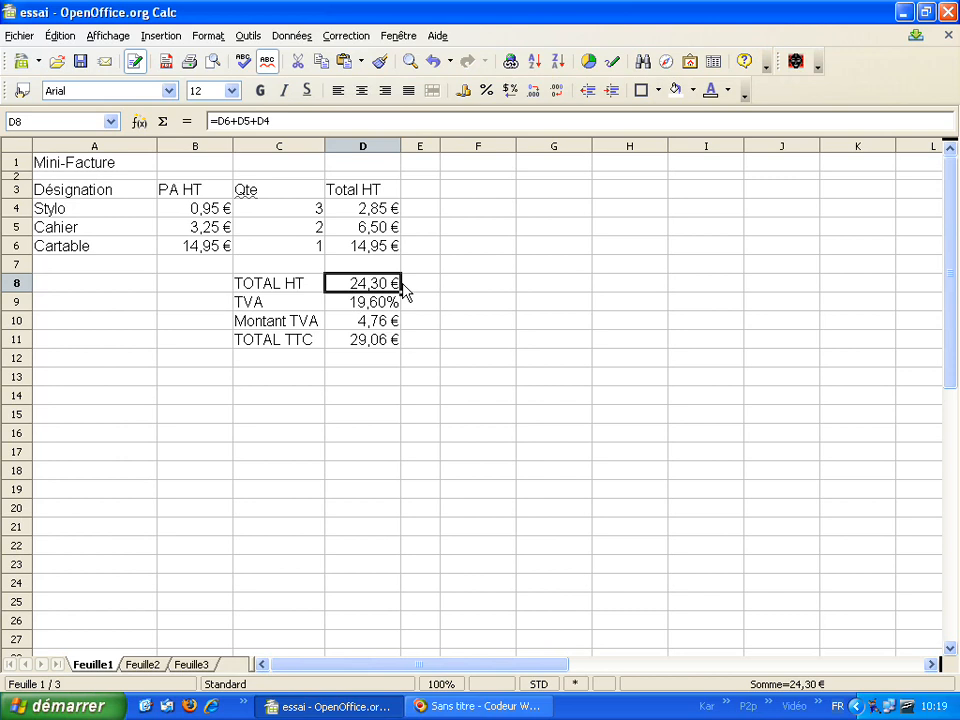
left_click(363, 324)
left_click(385, 349)
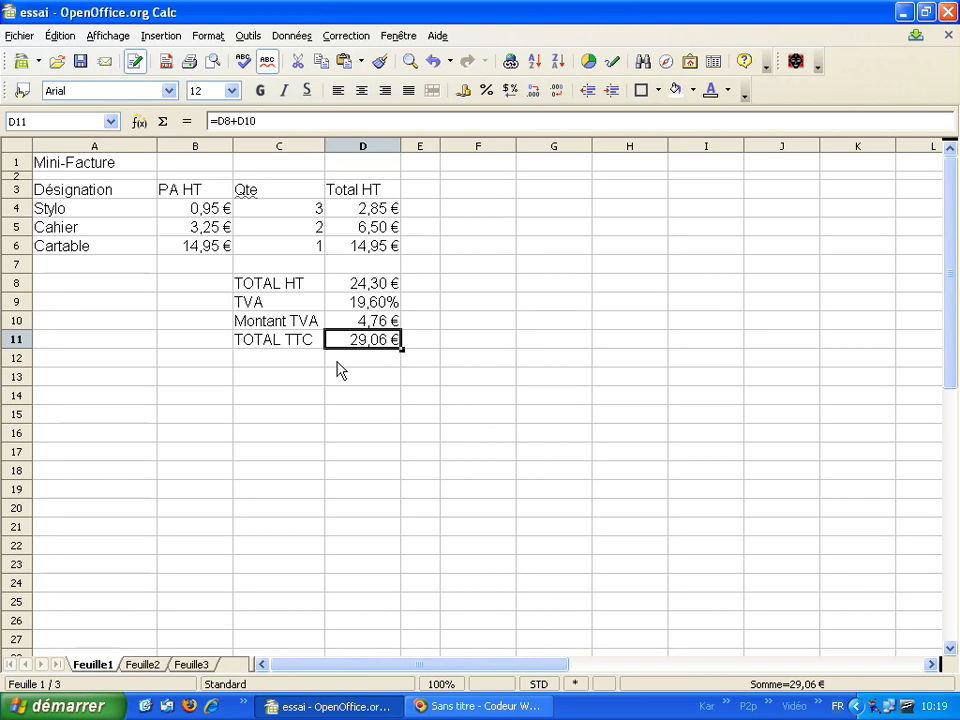
Save the spreadsheet under the new name facturette in the NetProf folder
left_click(20, 37)
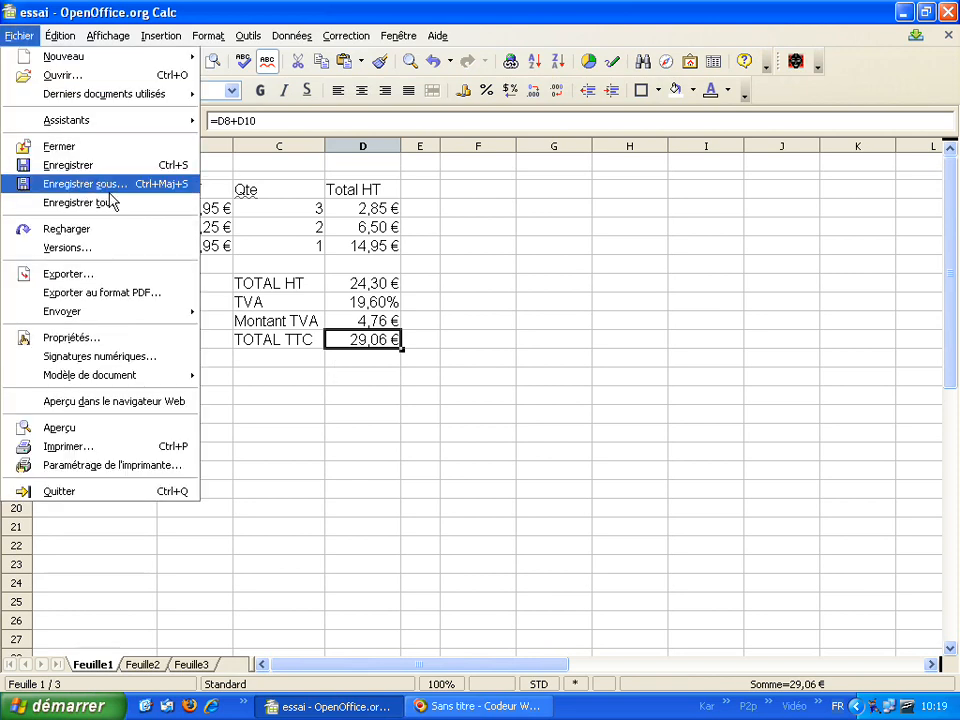
left_click(113, 186)
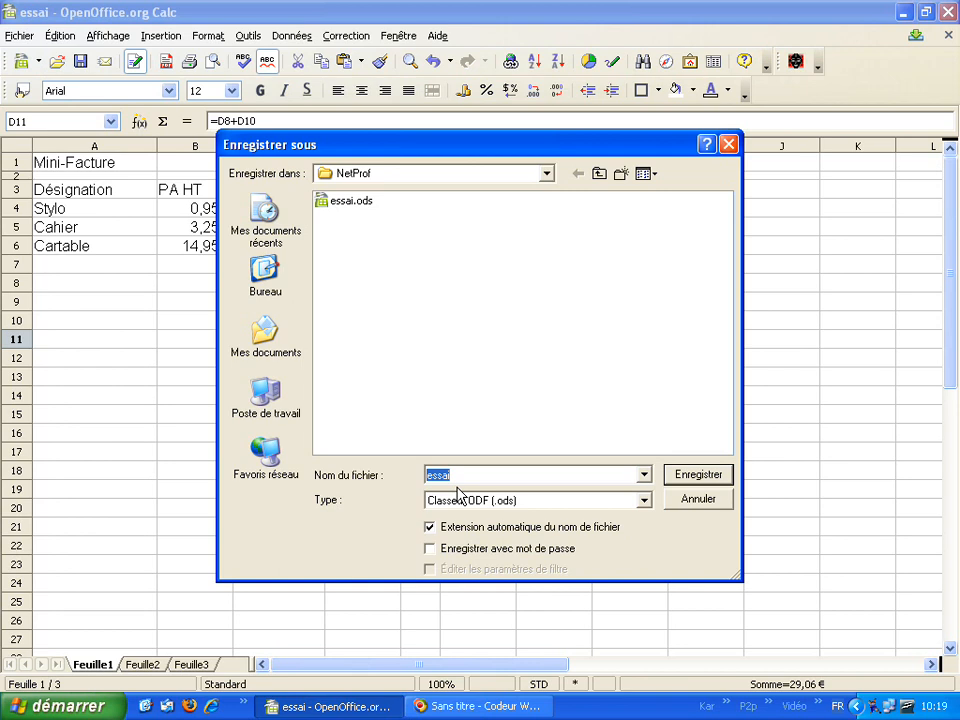
type("facture")
key("BackSpace")
type("re")
left_click(698, 476)
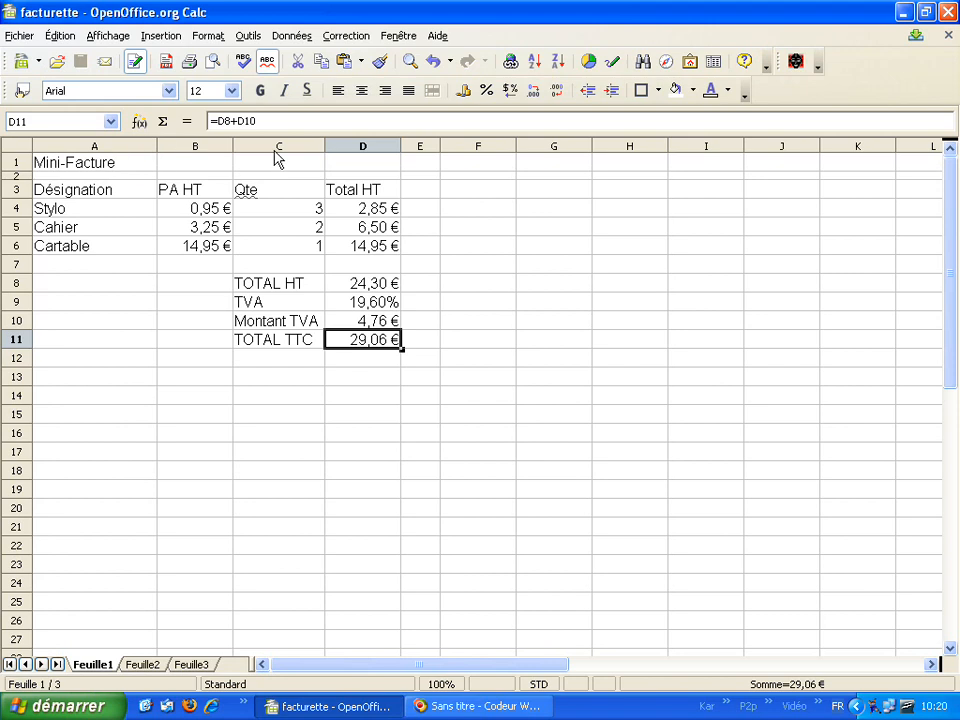
Reduce the height of empty row 7 and centre the contents of B3:D6 horizontally
left_click_drag(17, 273, 16, 261)
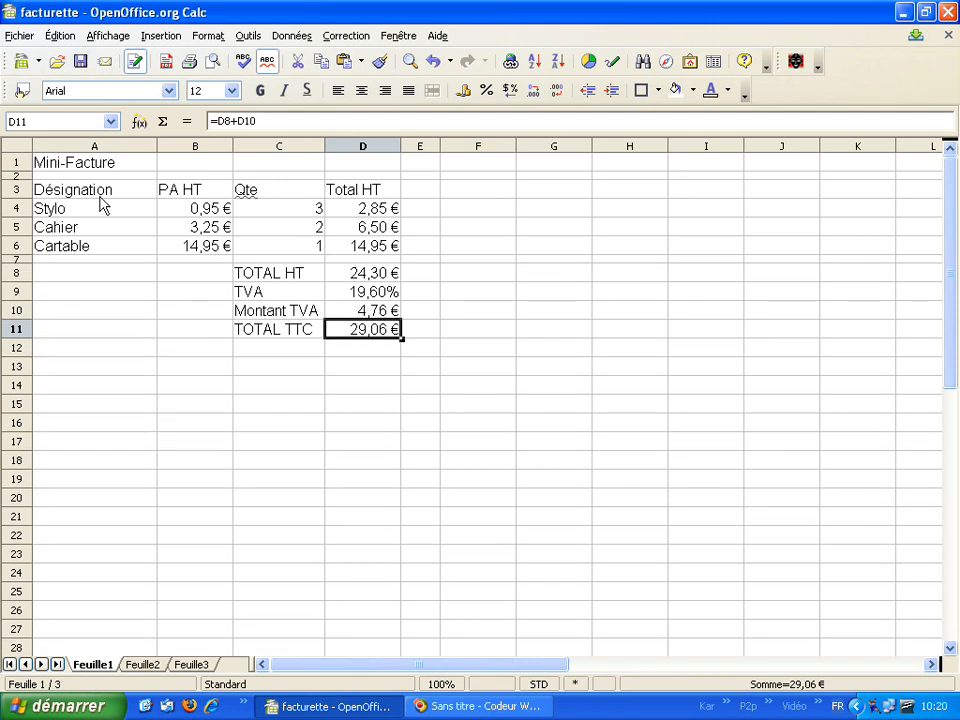
left_click_drag(188, 190, 364, 250)
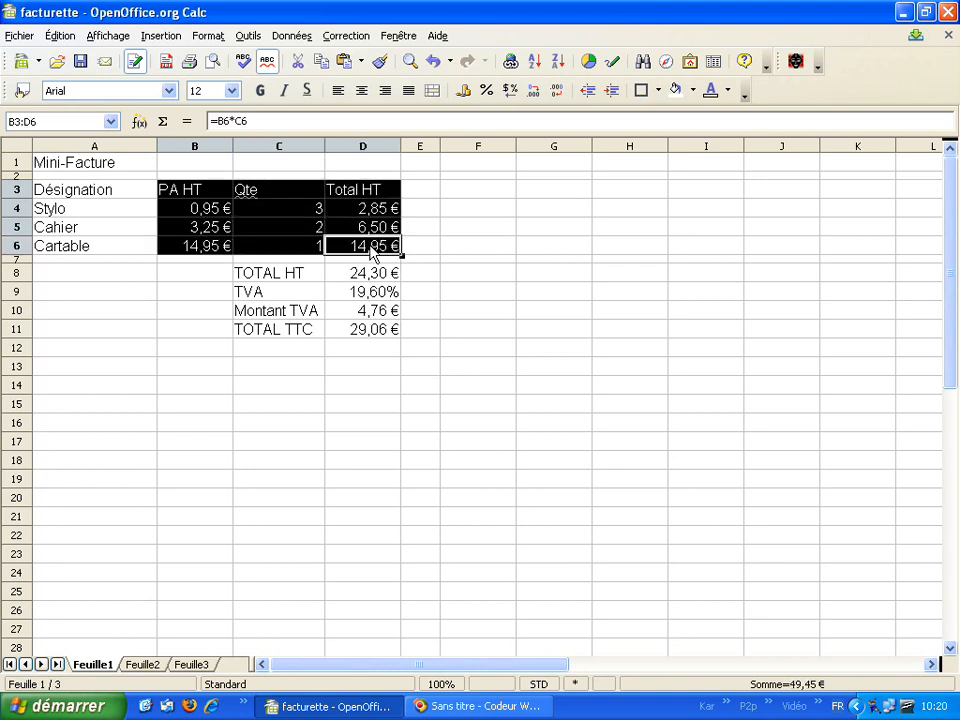
left_click_drag(200, 192, 381, 253)
left_click(362, 92)
left_click(350, 293)
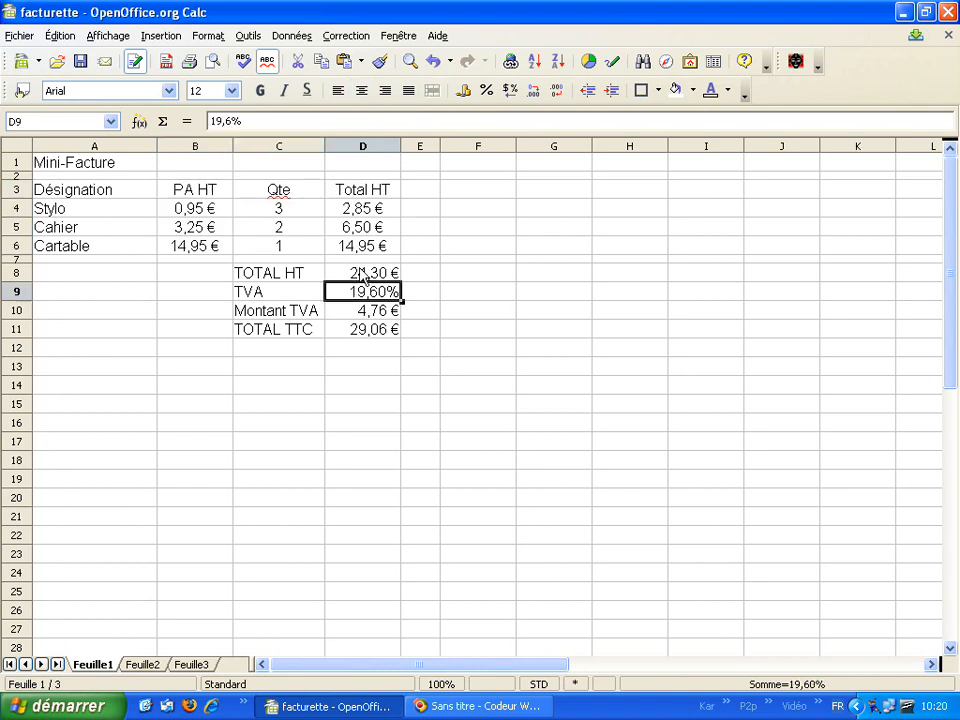
Centre the total and TVA values in D8:D11 horizontally
left_click_drag(362, 273, 372, 337)
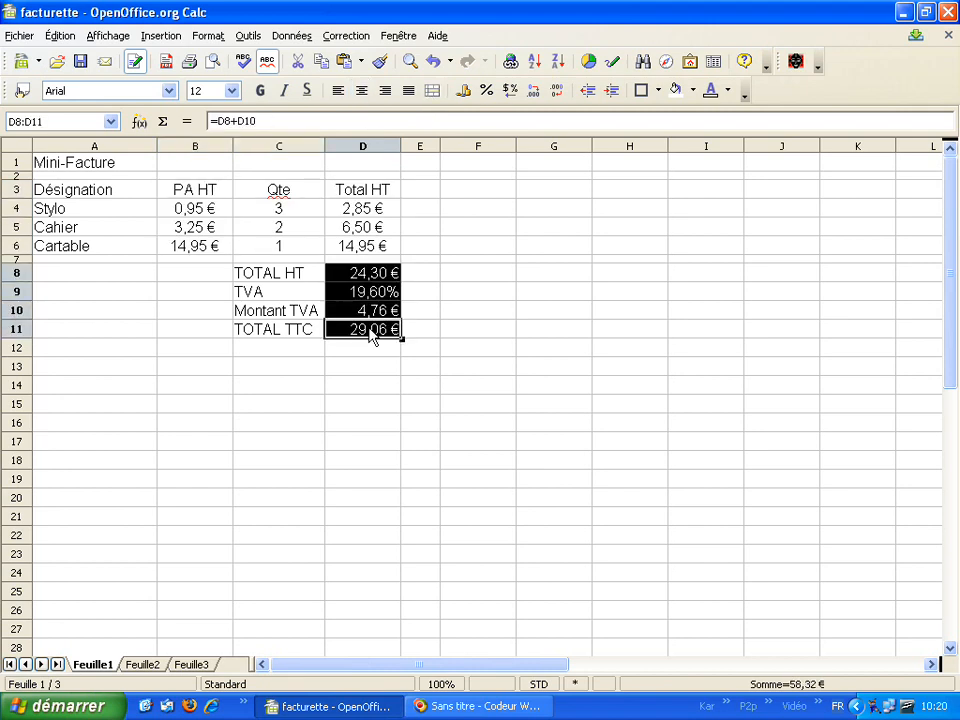
left_click(363, 92)
left_click(282, 210)
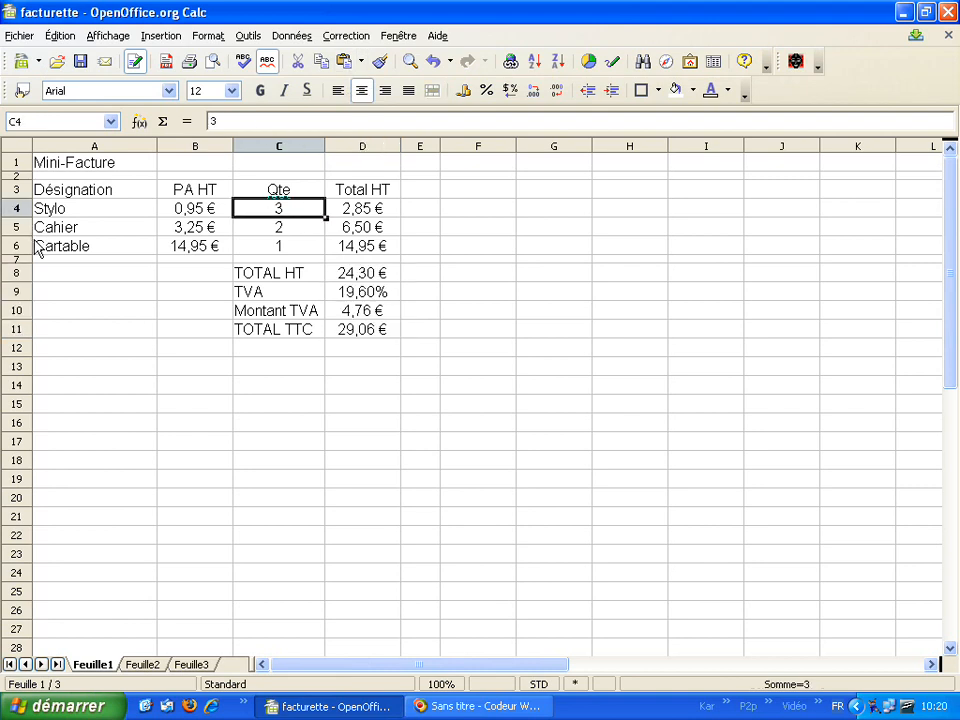
left_click(90, 248)
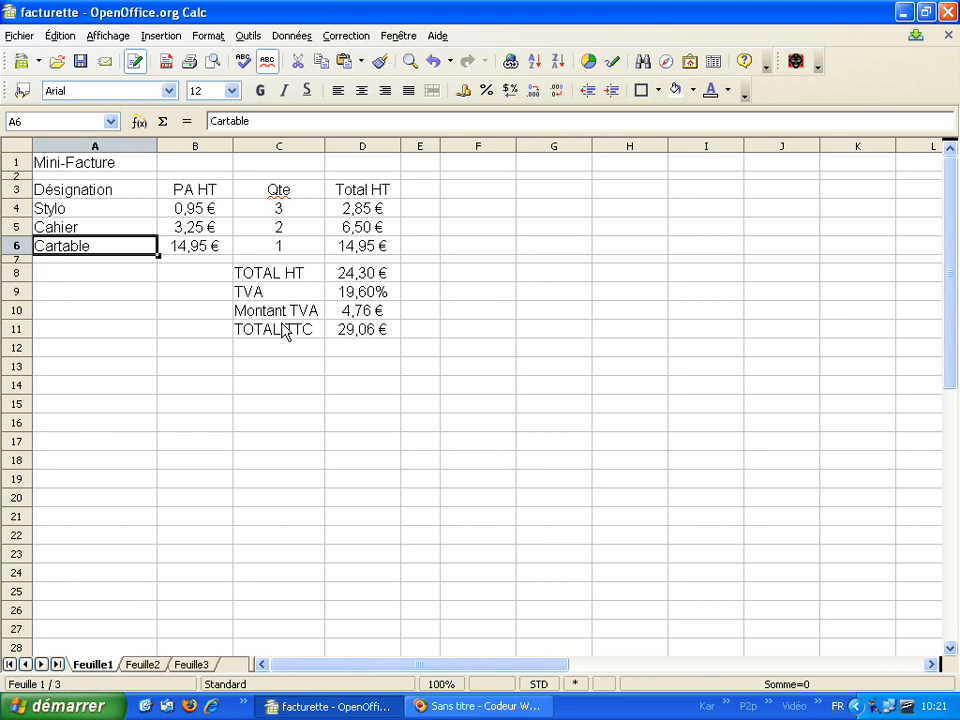
left_click(202, 296)
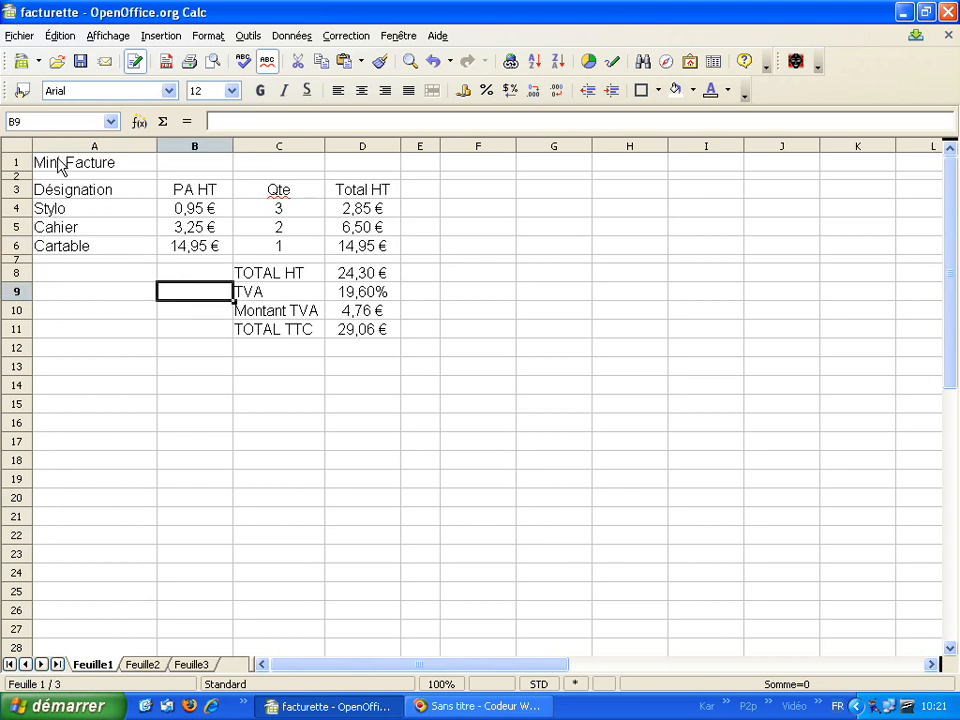
Define the whole invoice range A1:D11 as the print area
left_click_drag(60, 165, 375, 340)
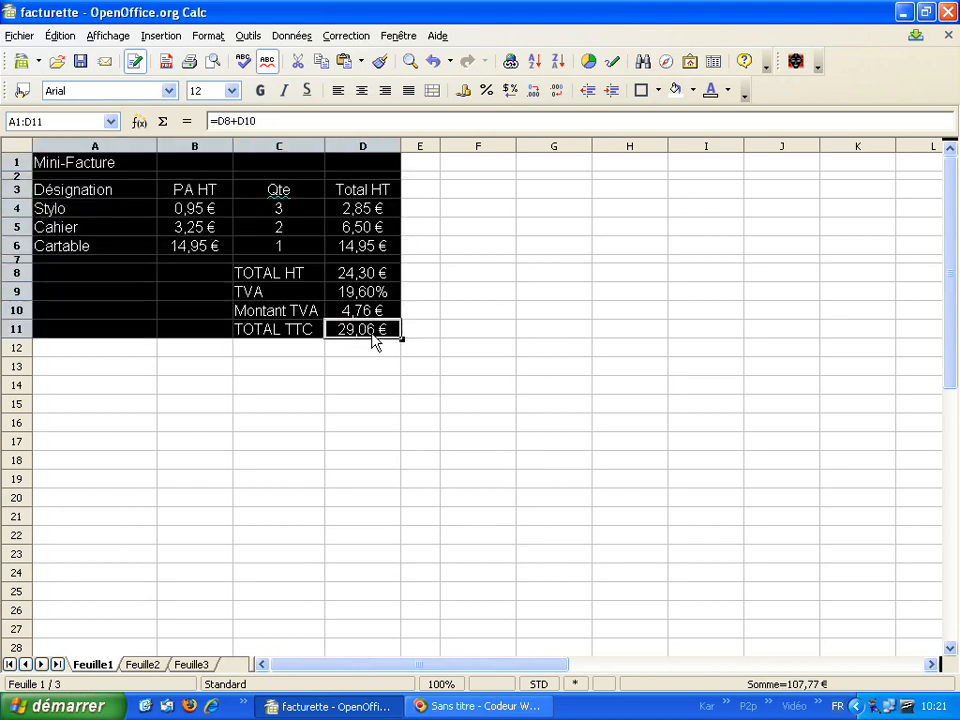
left_click(206, 37)
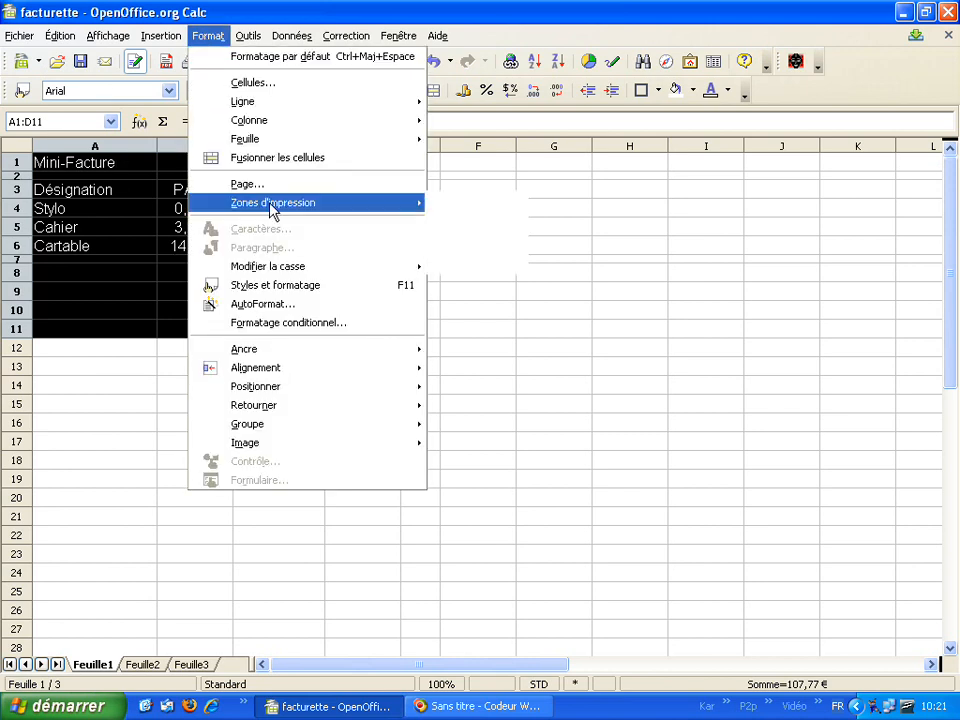
mouse_move(405, 206)
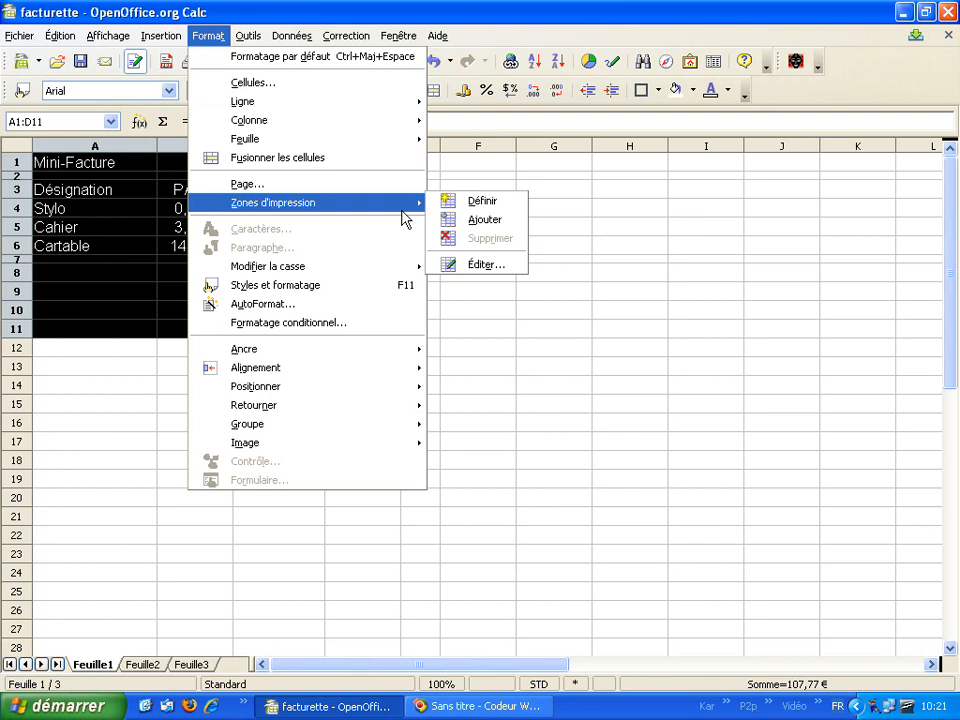
left_click(482, 202)
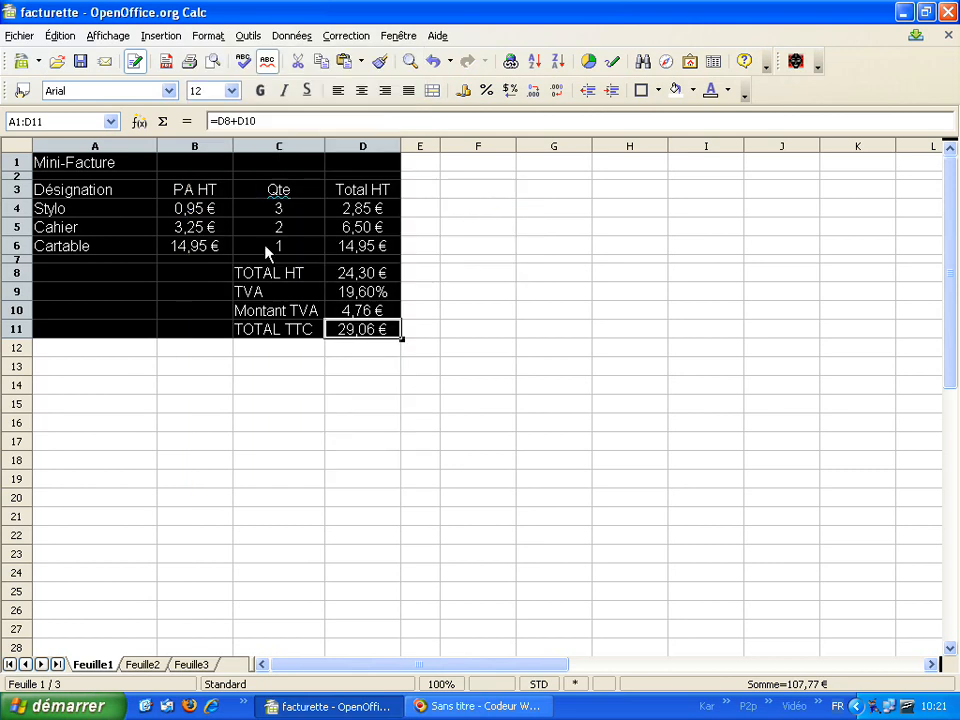
left_click(200, 255)
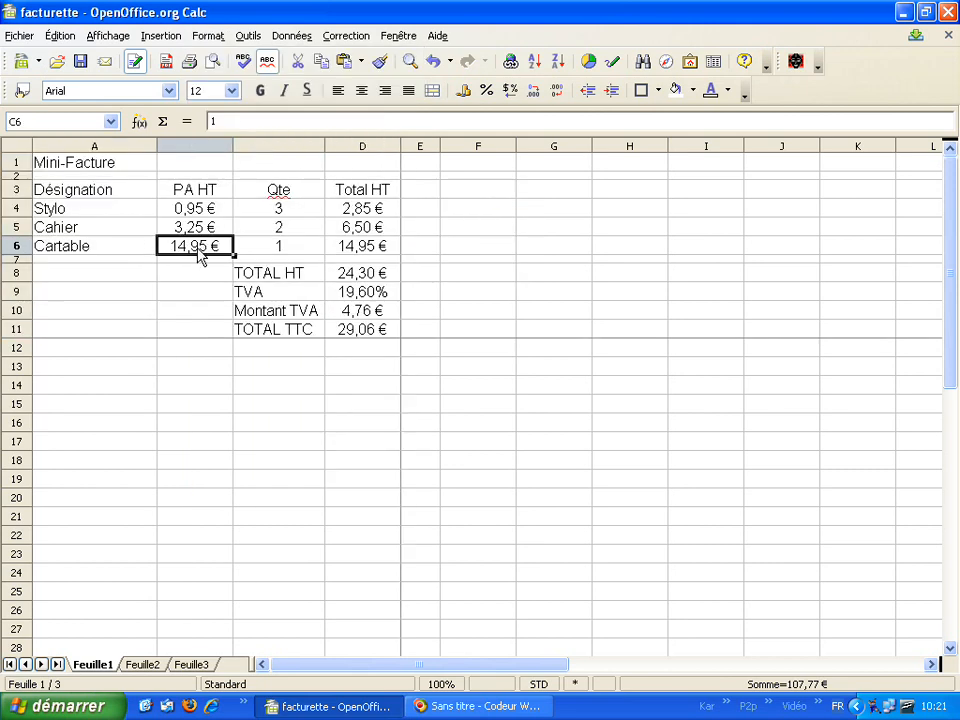
left_click(50, 166)
left_click_drag(70, 180, 380, 336)
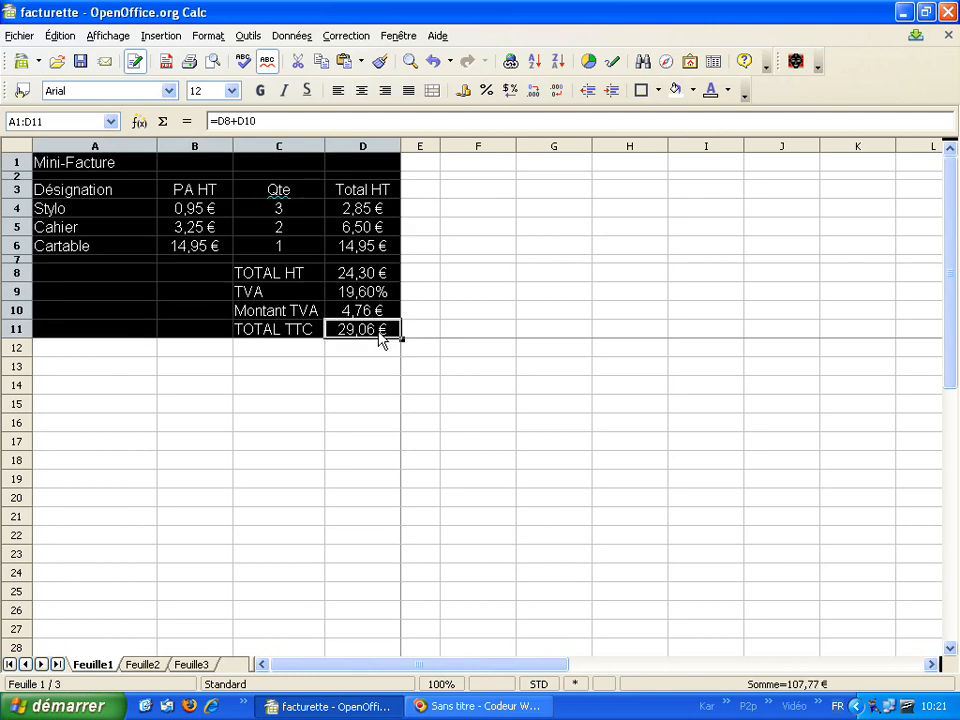
left_click(207, 38)
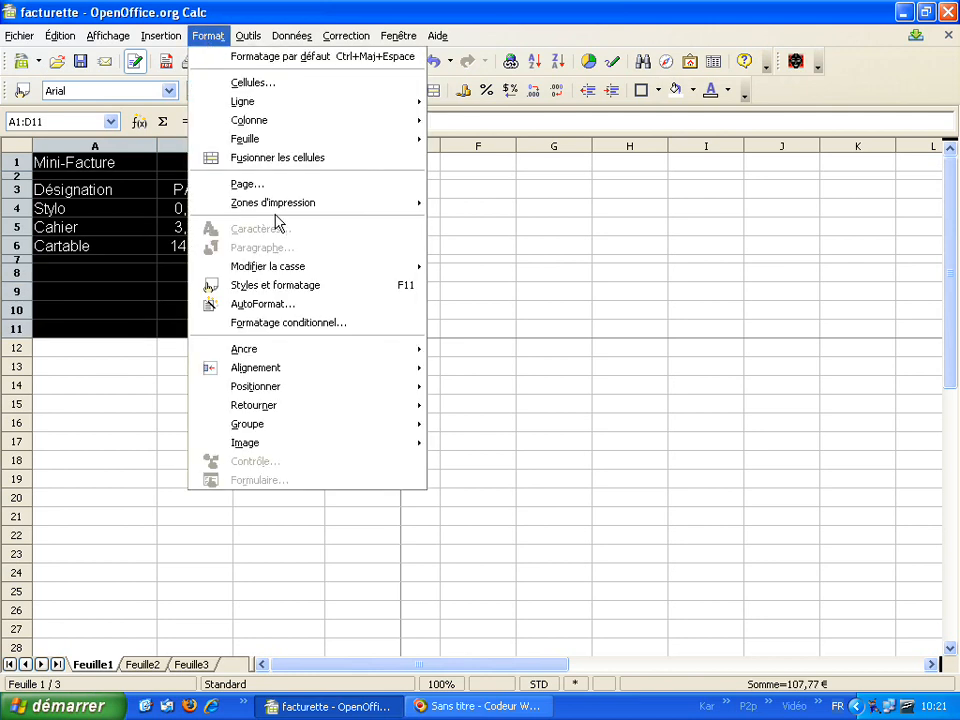
mouse_move(280, 212)
left_click(458, 203)
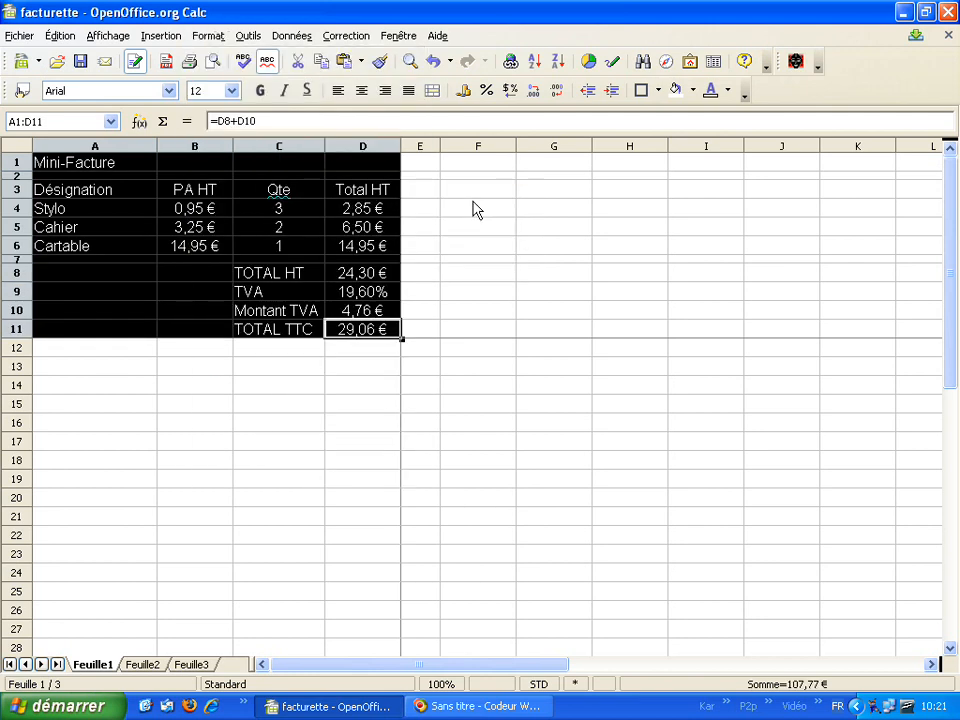
Check the invoice in the page preview at 100% zoom, then return to the sheet
left_click(213, 62)
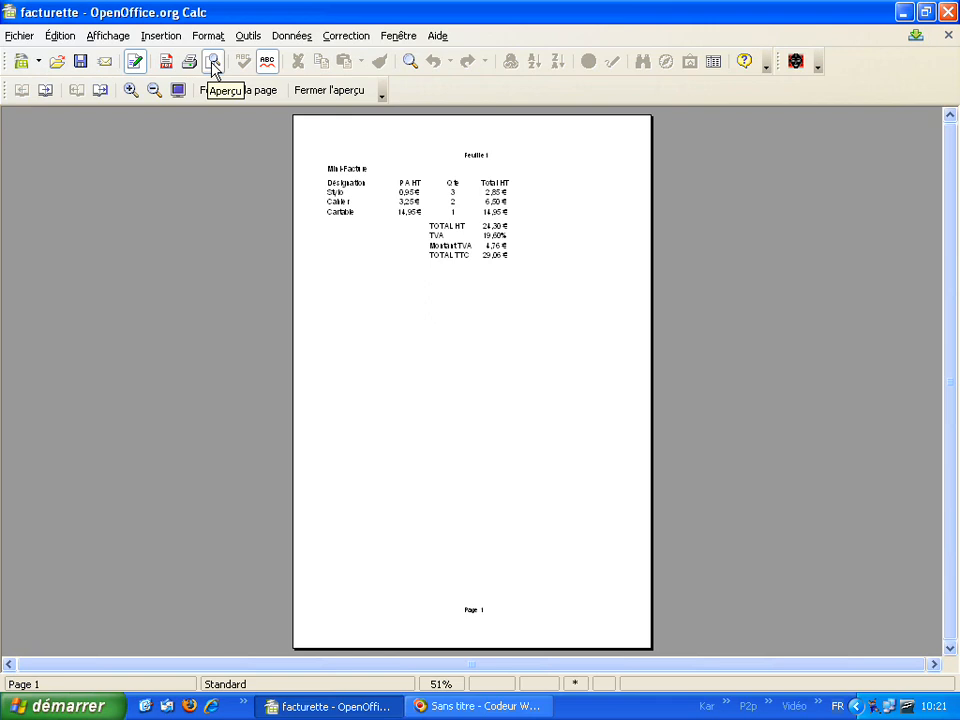
left_click(130, 90)
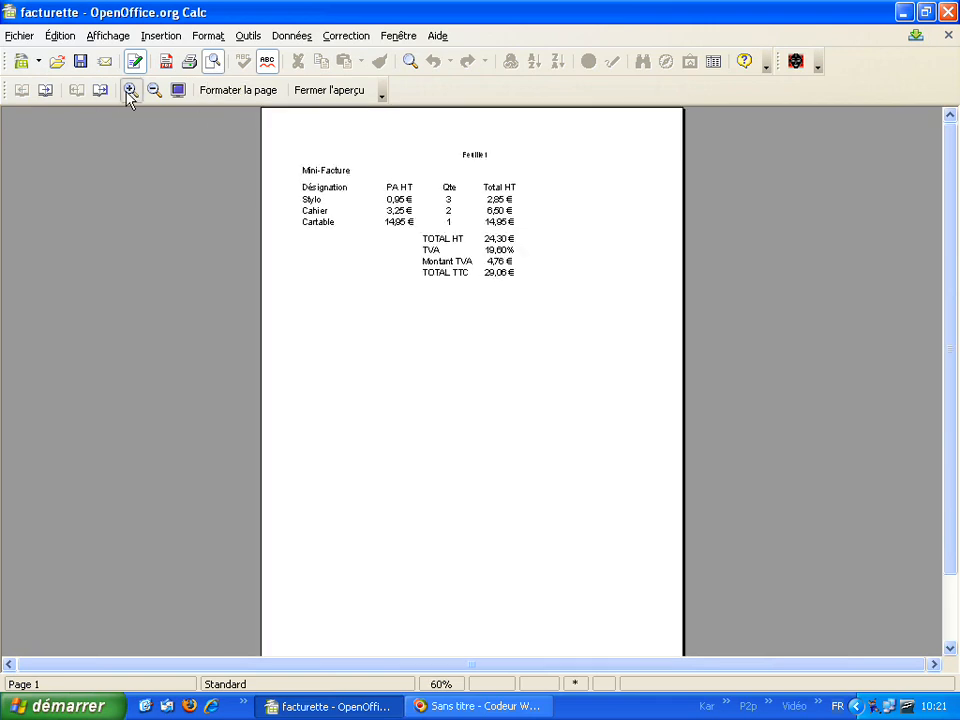
left_click(130, 90)
left_click(130, 90)
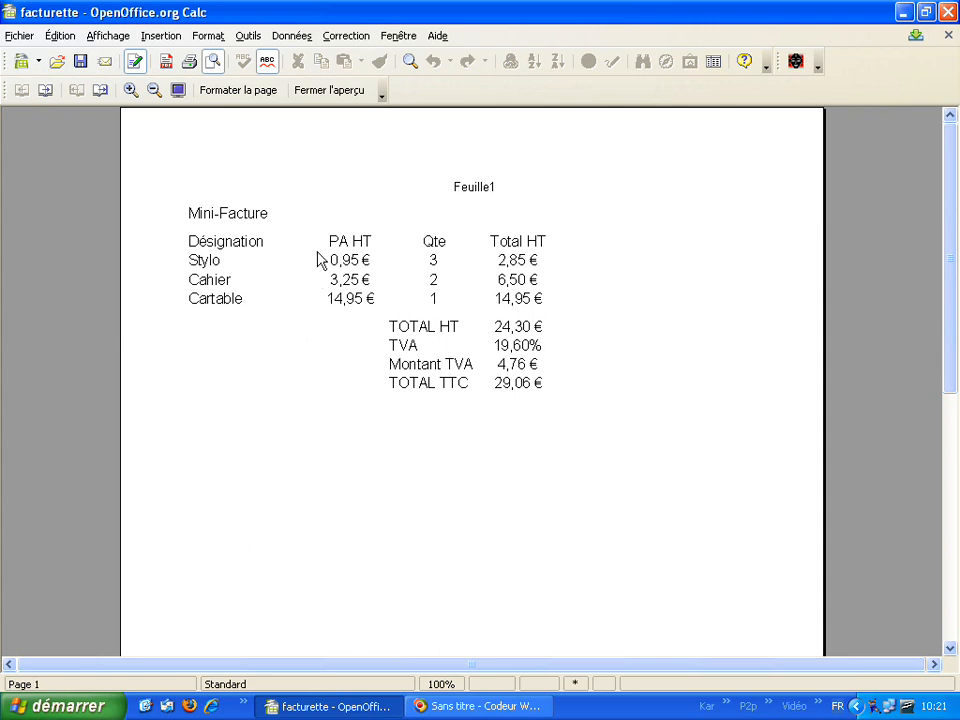
left_click(330, 91)
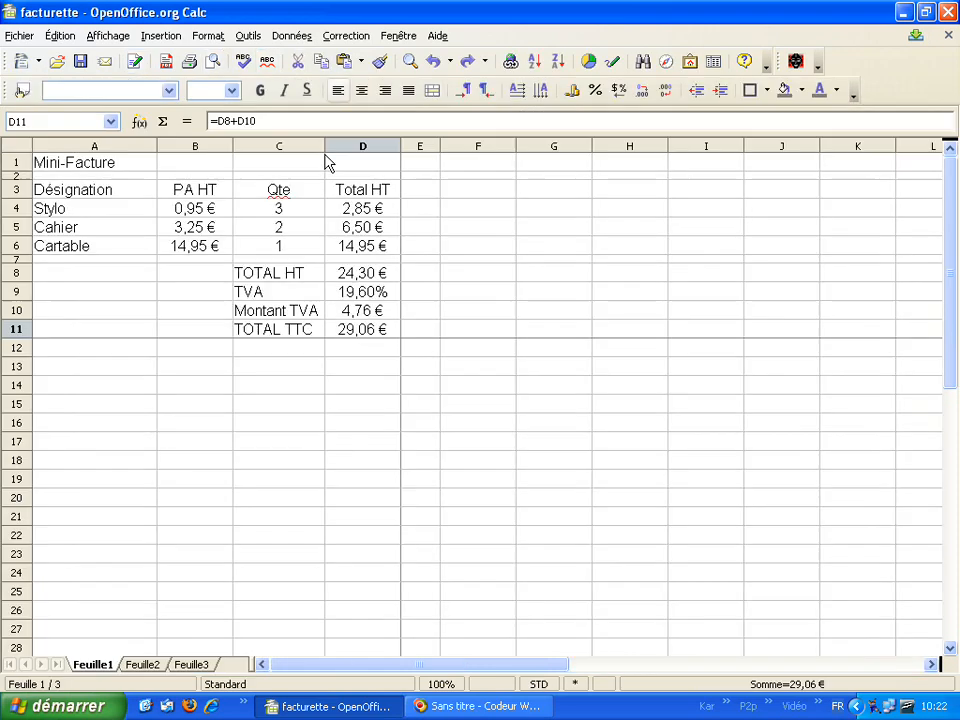
Apply full outer and inner borders to the item table A3:D6 and check them in the page preview
left_click_drag(92, 197, 380, 252)
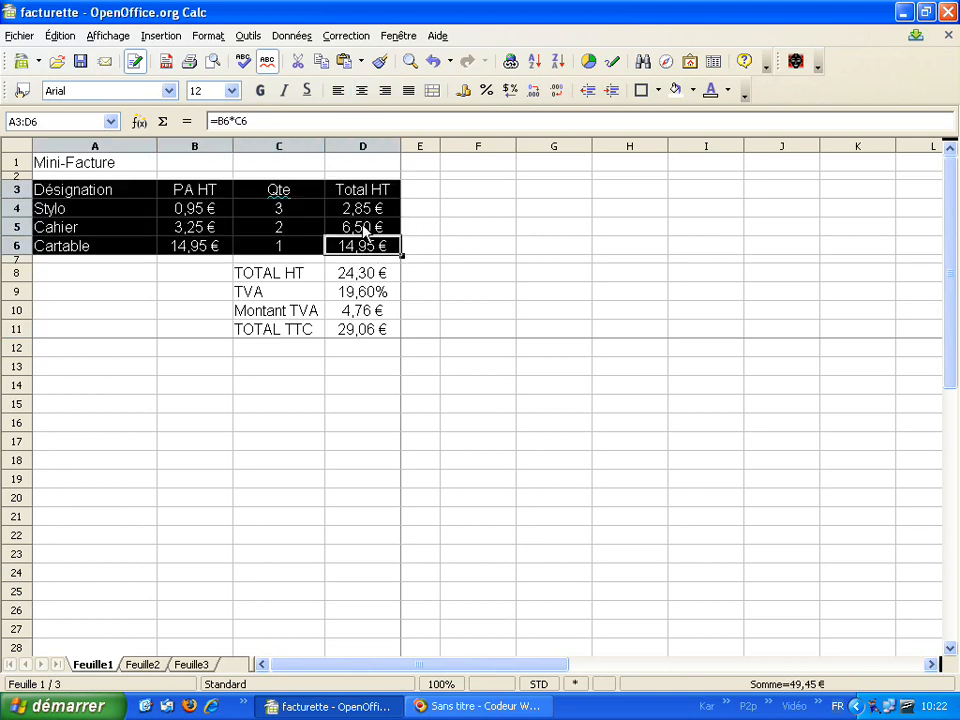
left_click(658, 92)
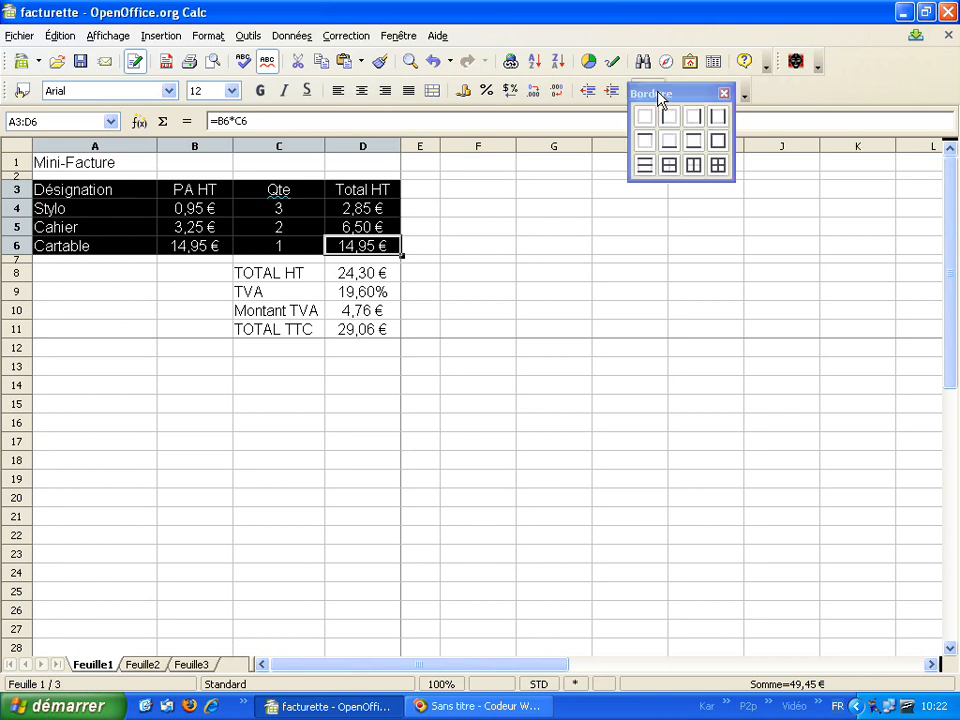
left_click(718, 166)
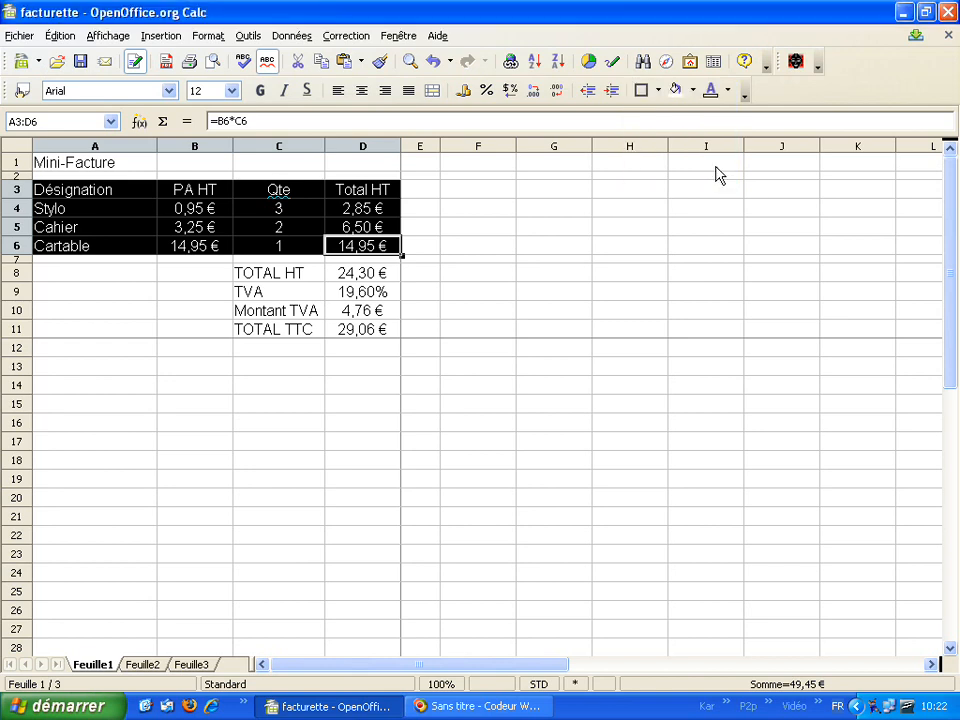
left_click(124, 274)
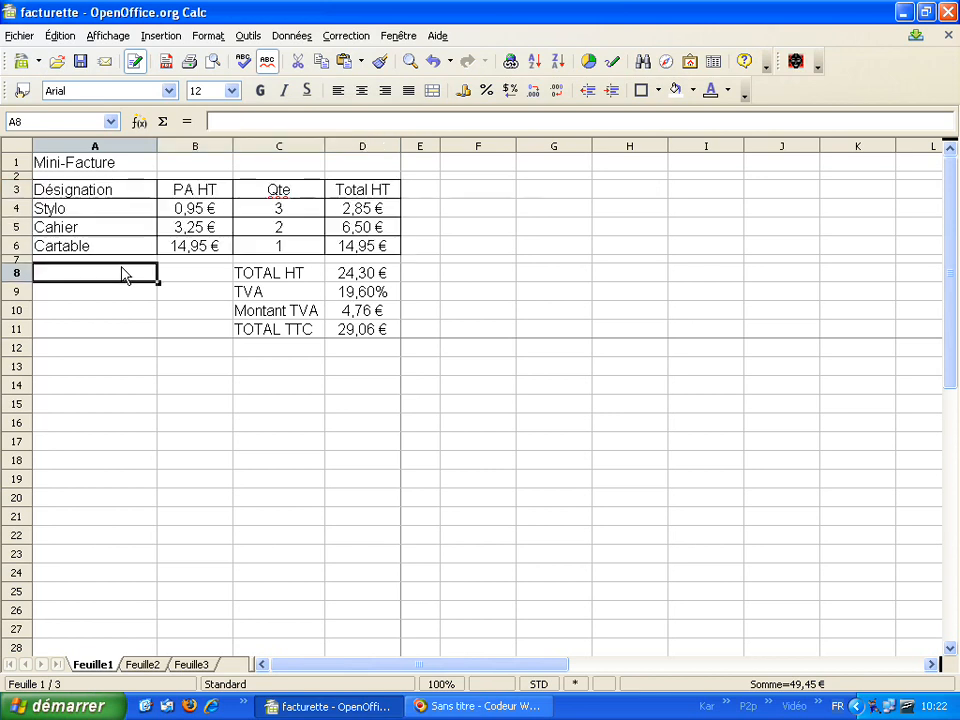
left_click(212, 62)
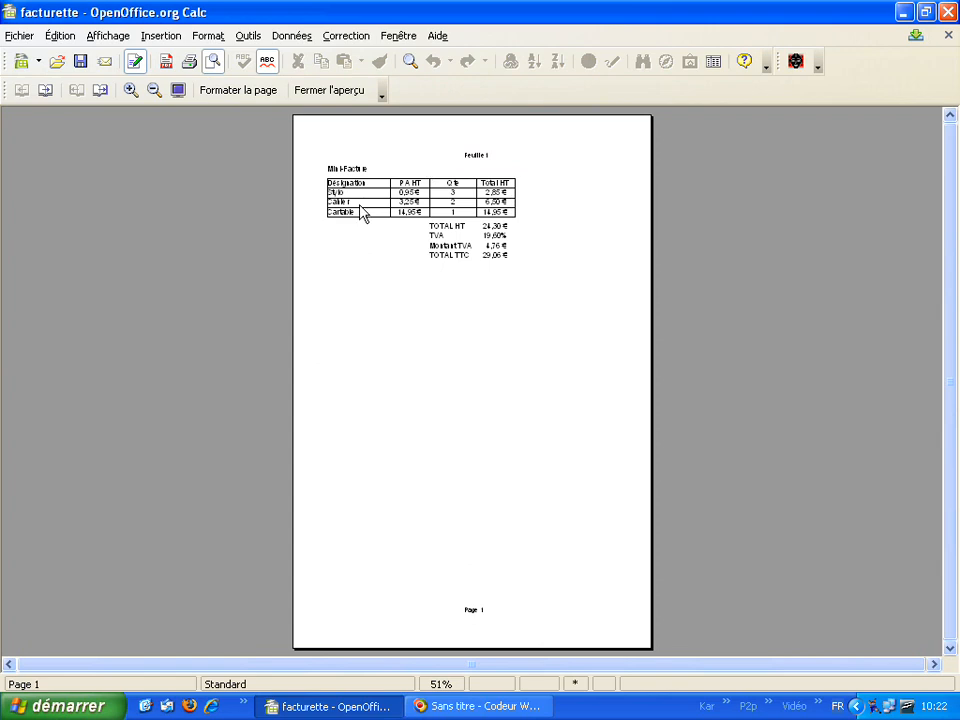
left_click(322, 93)
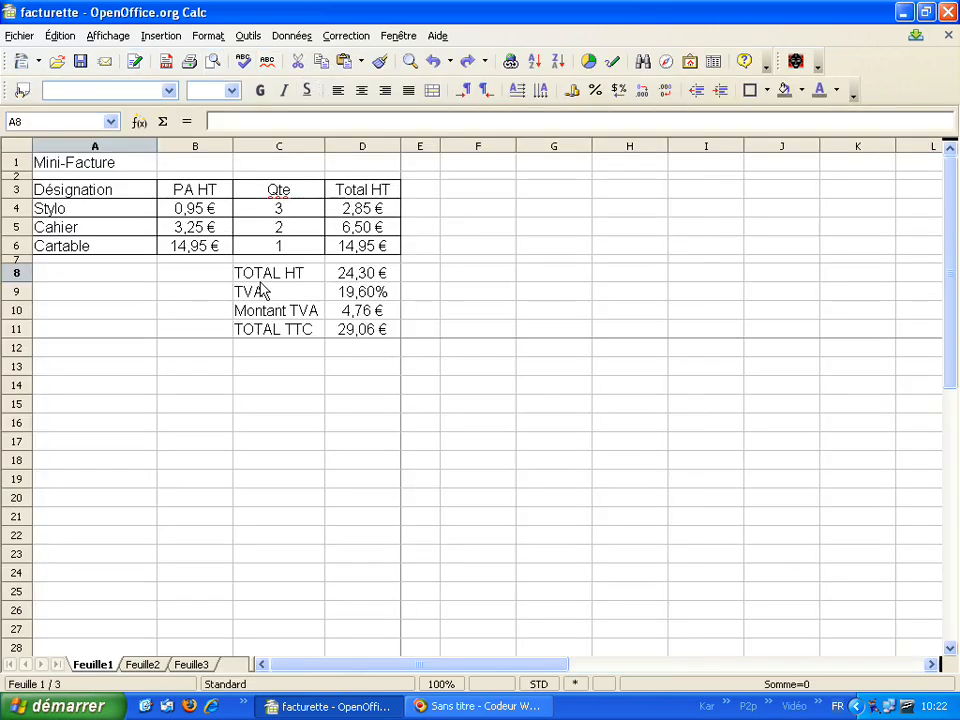
Apply full outer and inner borders to the totals block C8:D11 and check them in the page preview
left_click_drag(262, 278, 362, 333)
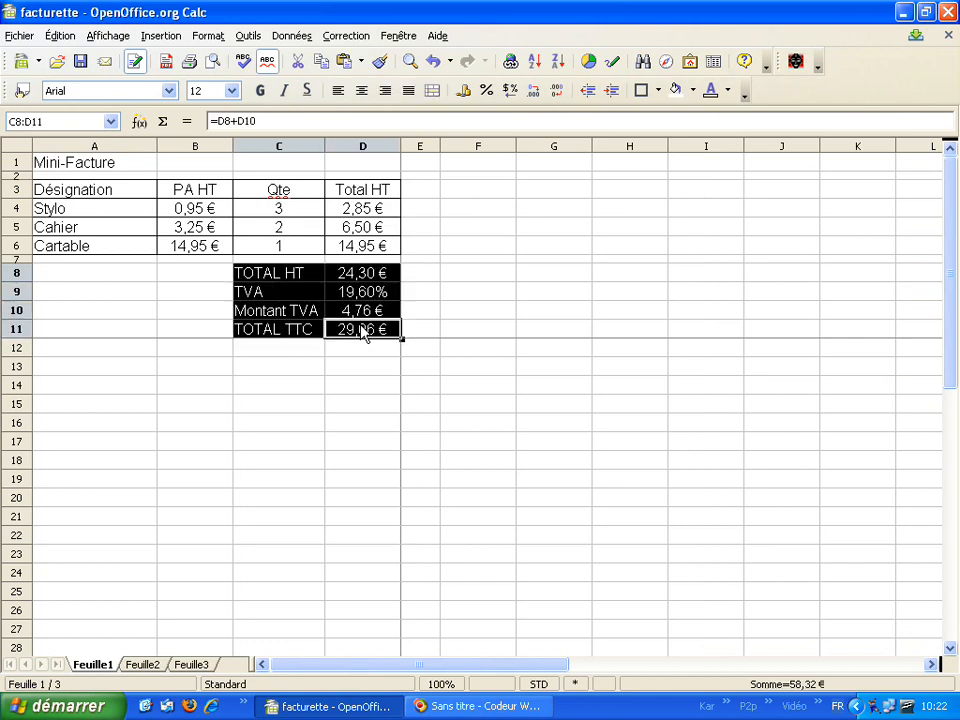
left_click(660, 92)
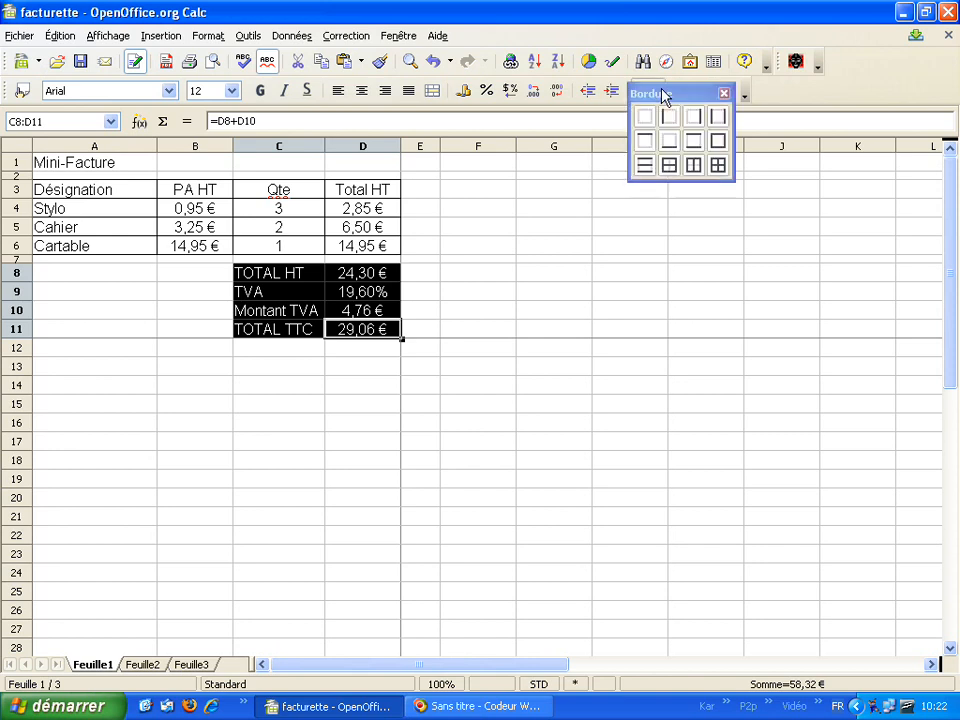
left_click(718, 166)
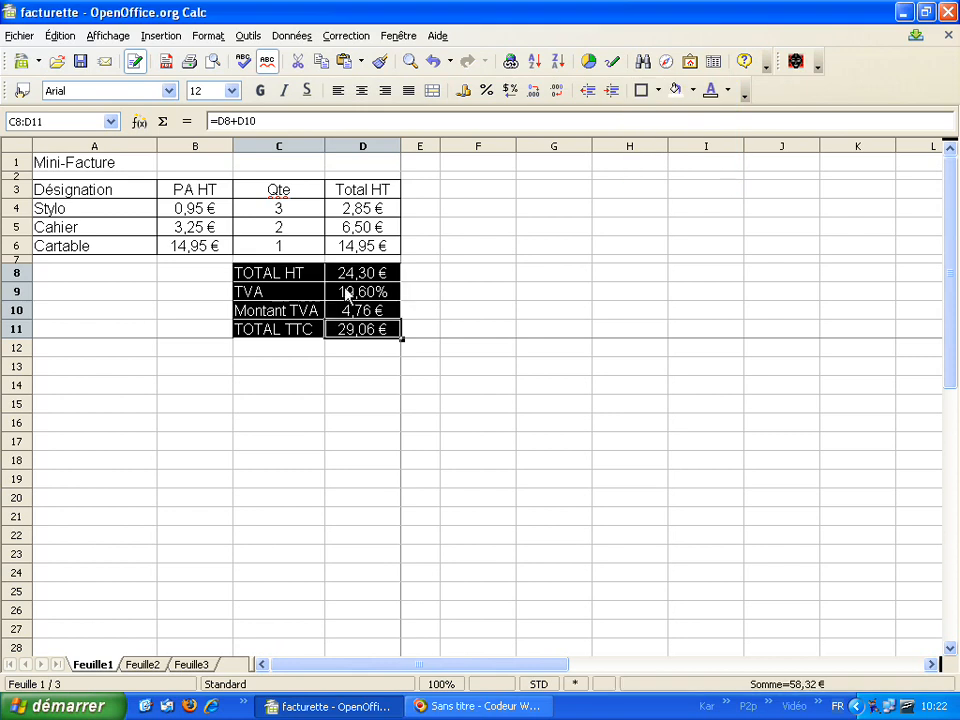
left_click(122, 300)
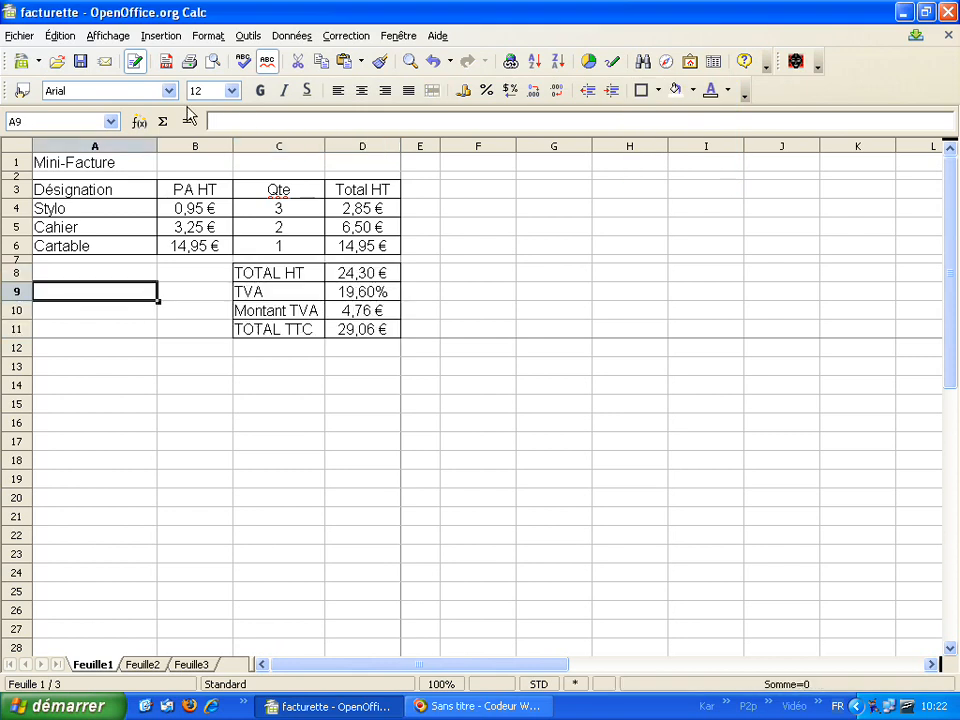
left_click(212, 63)
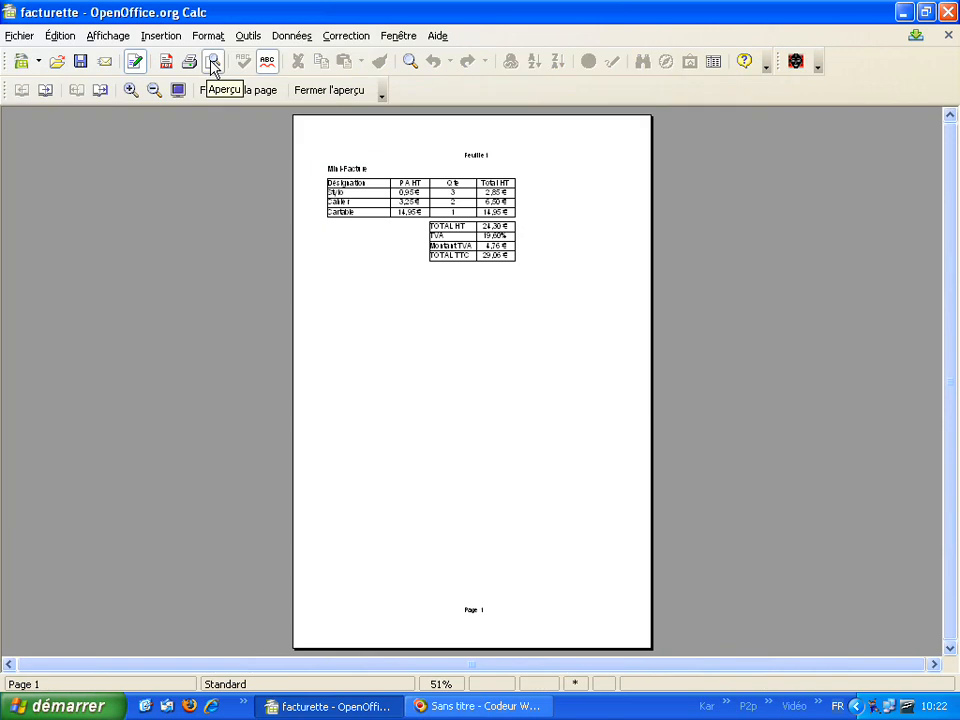
left_click(323, 92)
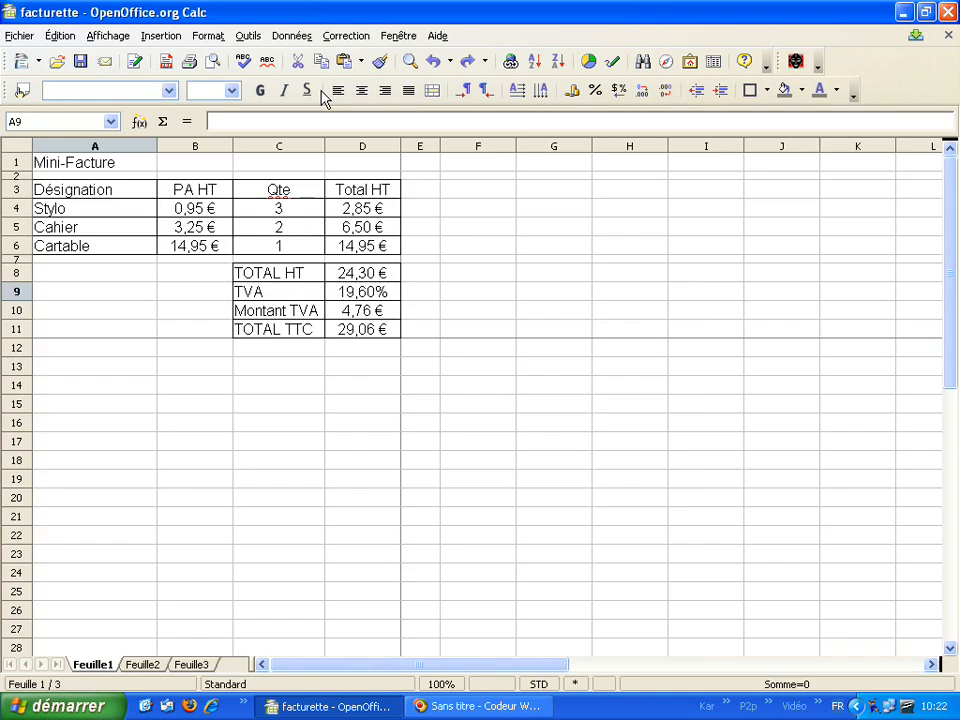
Make the Mini-Facture title in A1 bold and the column headings in A3:D3 italic
left_click(130, 167)
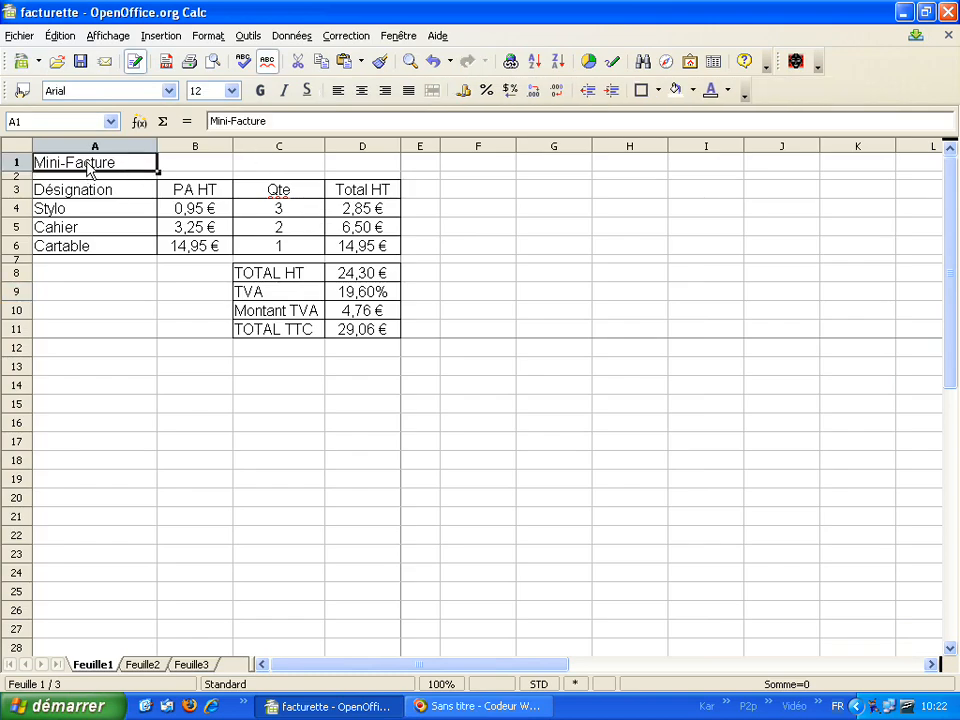
left_click(262, 92)
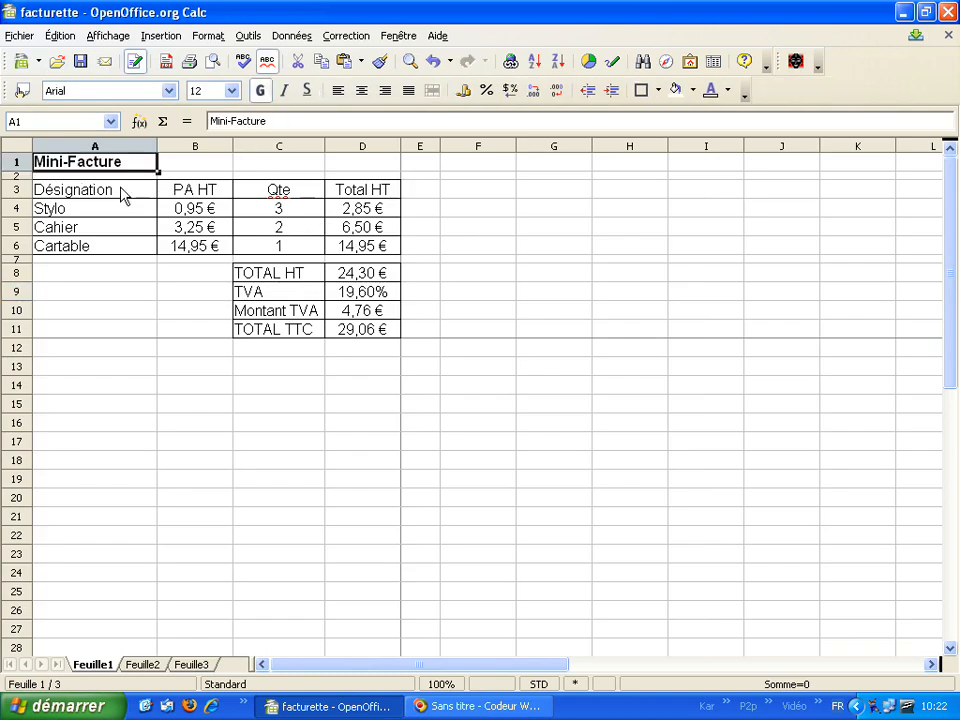
left_click_drag(122, 178, 125, 190)
left_click_drag(197, 183, 375, 193)
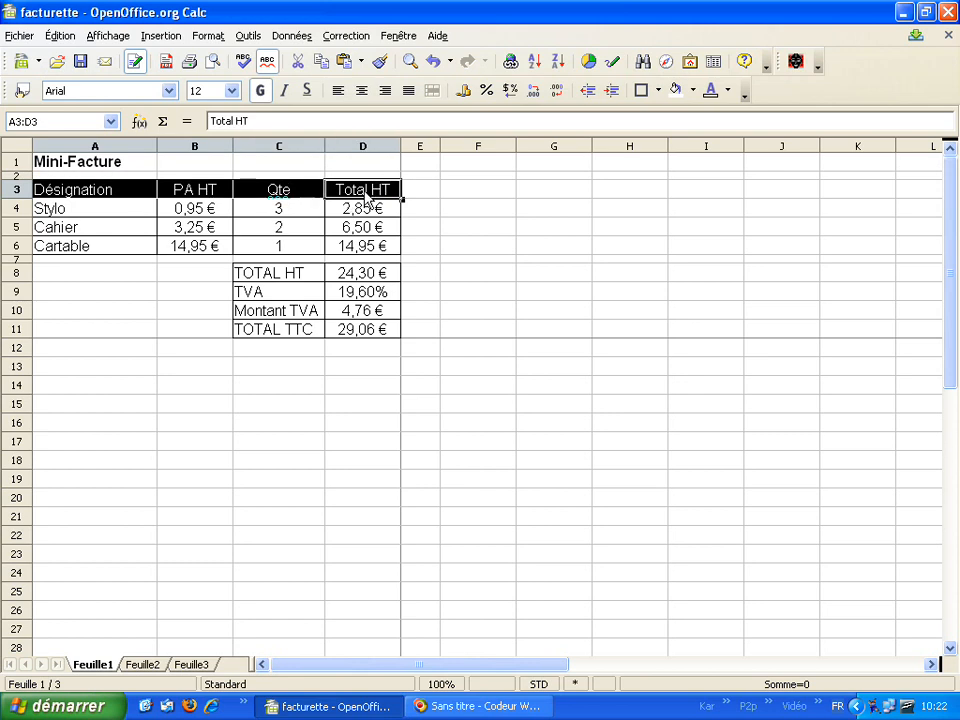
left_click(287, 92)
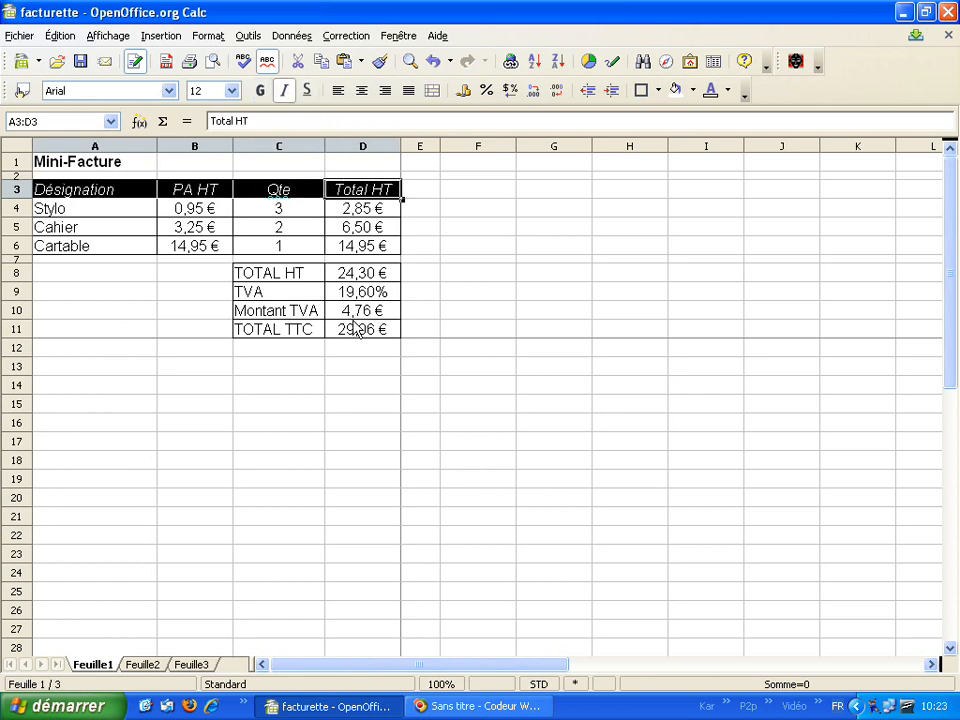
Make the TOTAL HT row C8:D8 and the TOTAL TTC row C11:D11 bold
left_click_drag(296, 274, 369, 274)
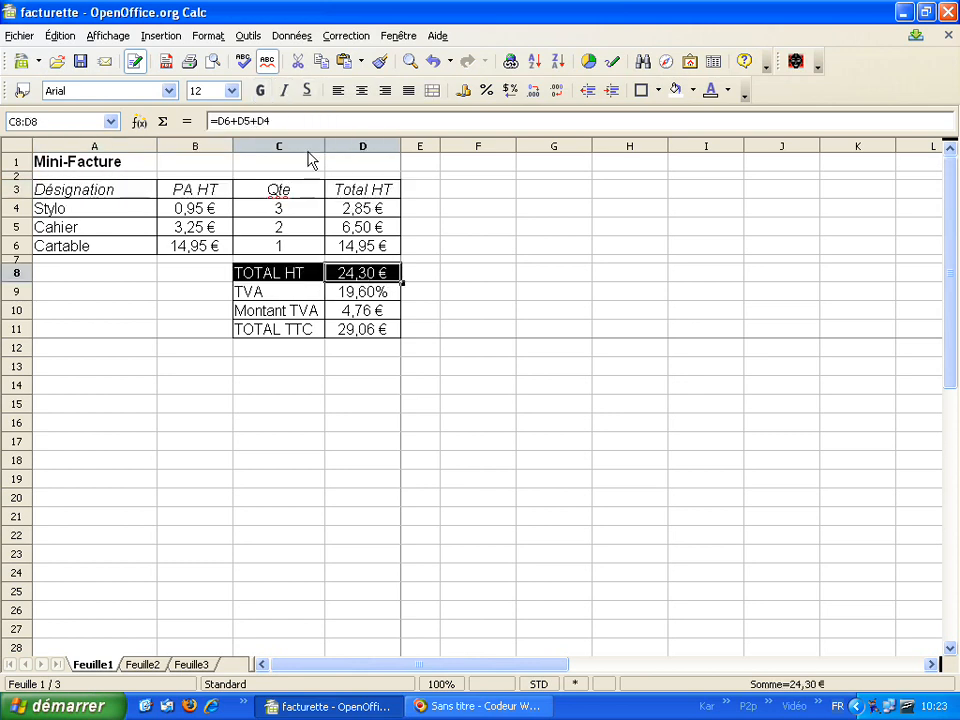
left_click(260, 95)
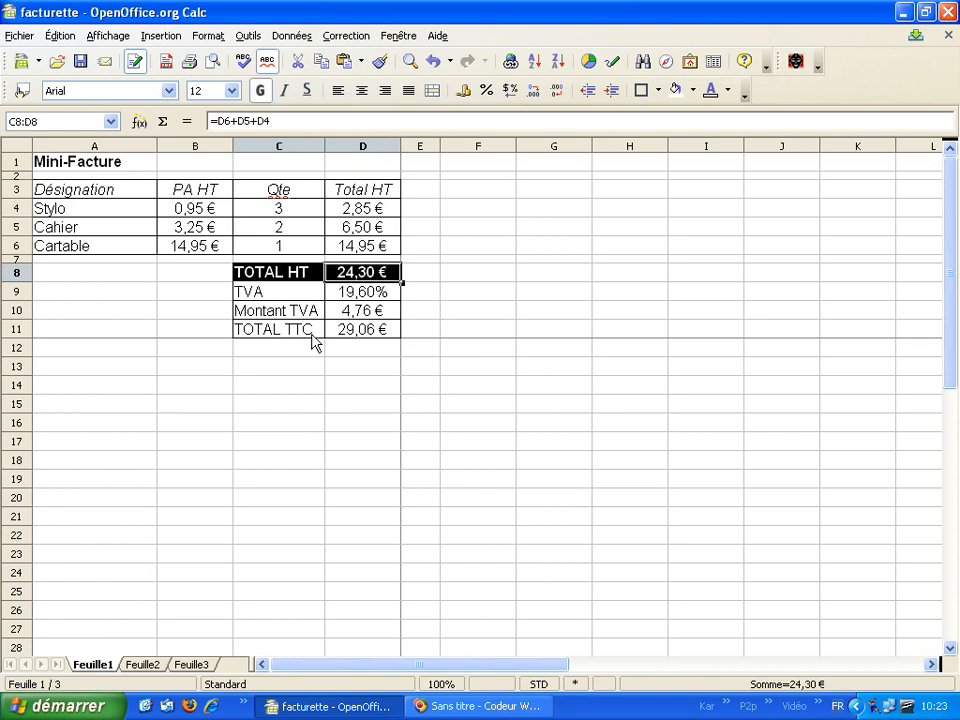
left_click_drag(303, 334, 360, 334)
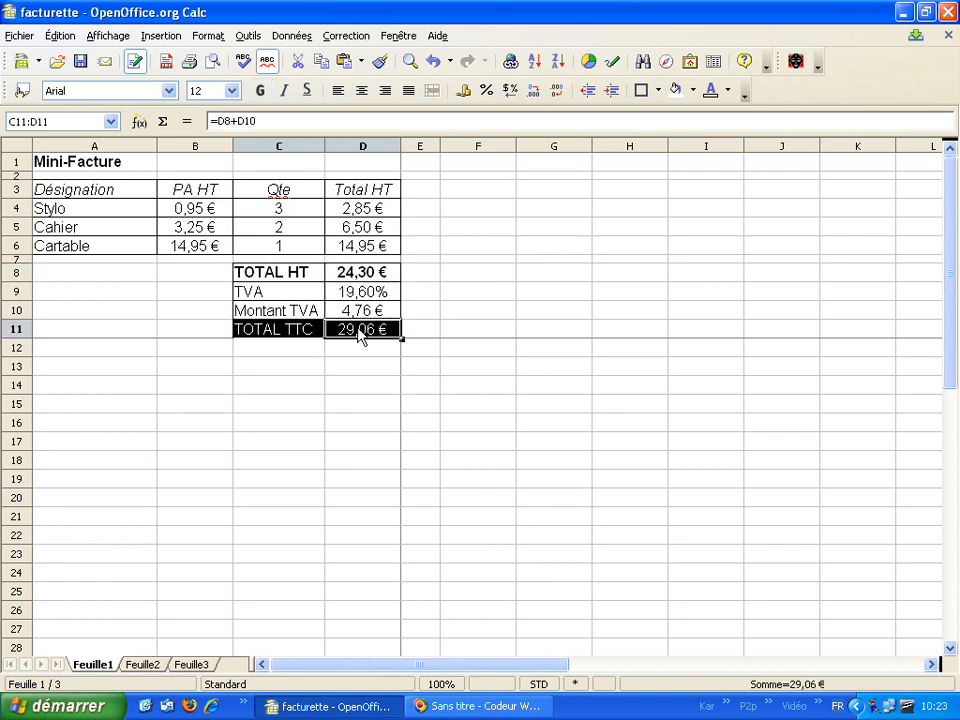
left_click(263, 92)
Set the font color of the TOTAL HT label and amount in C8:D8 to red
left_click(292, 279)
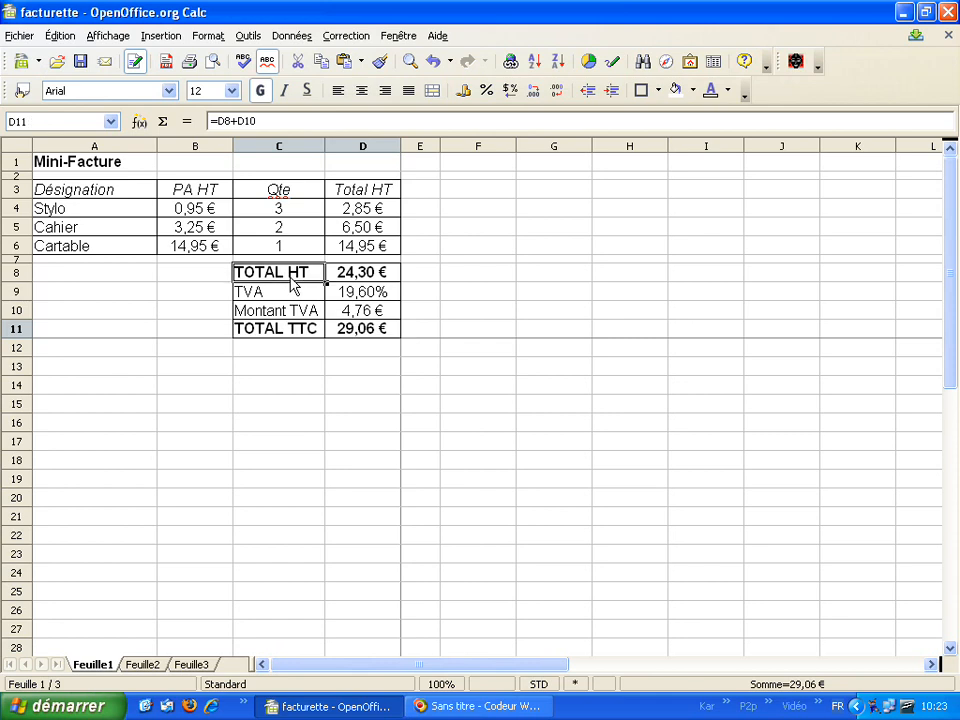
left_click_drag(296, 283, 360, 275)
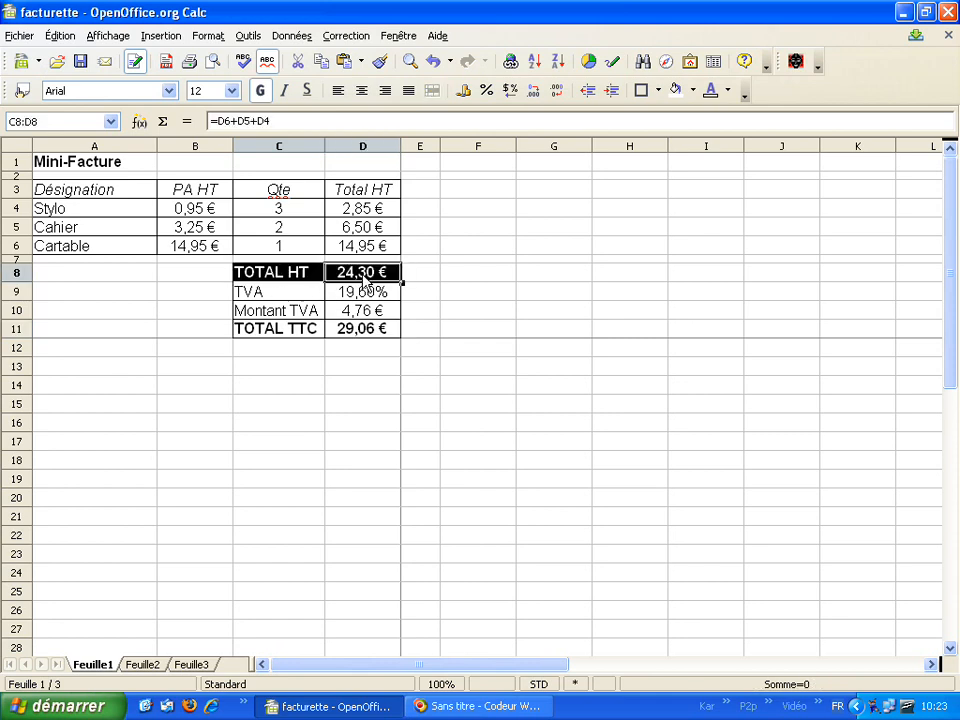
left_click(728, 92)
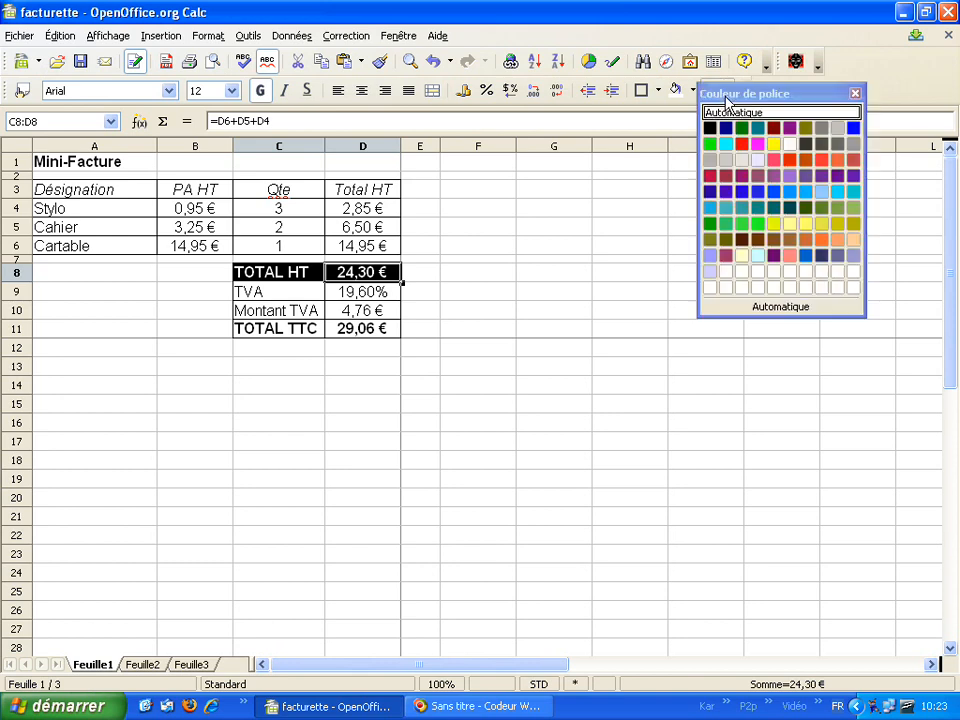
left_click(742, 147)
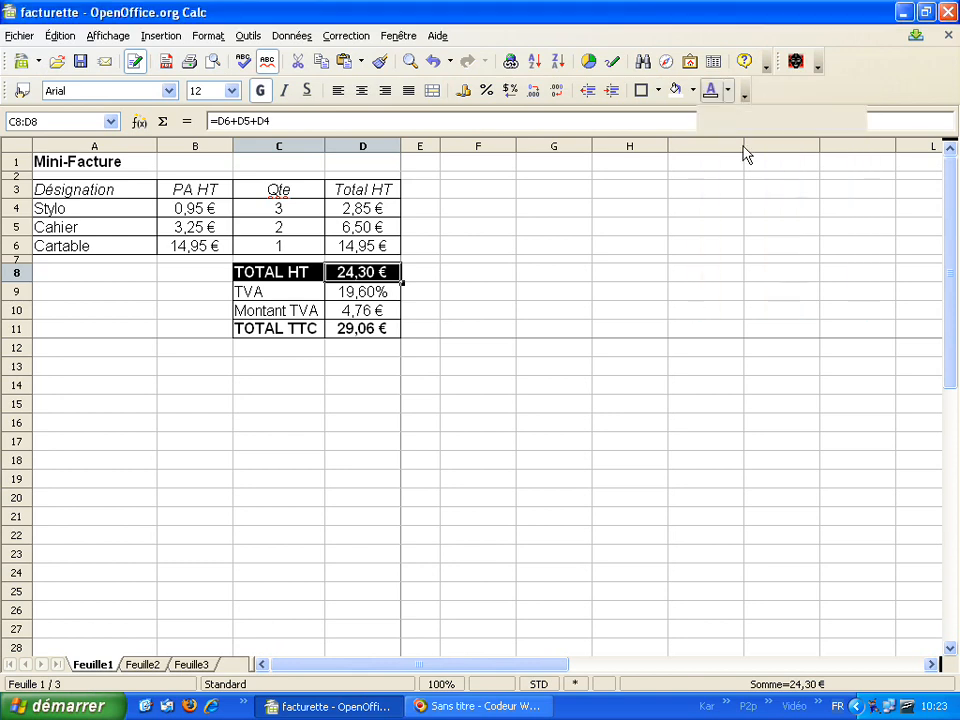
left_click(184, 274)
left_click(111, 295)
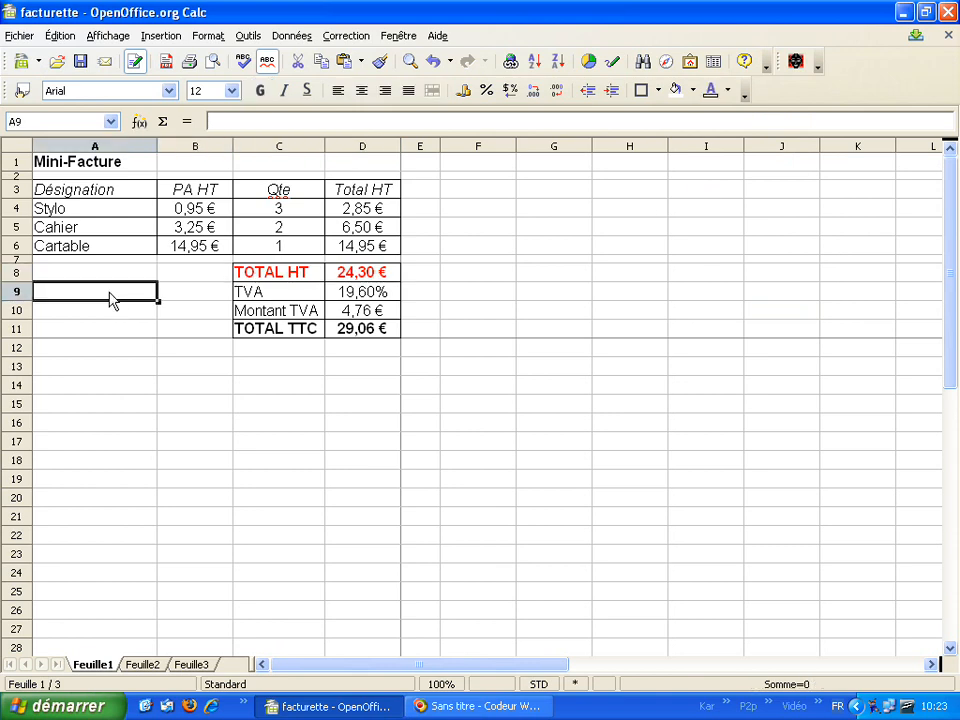
Check the formatted invoice in the page preview at 100% zoom and return to the sheet
left_click(214, 66)
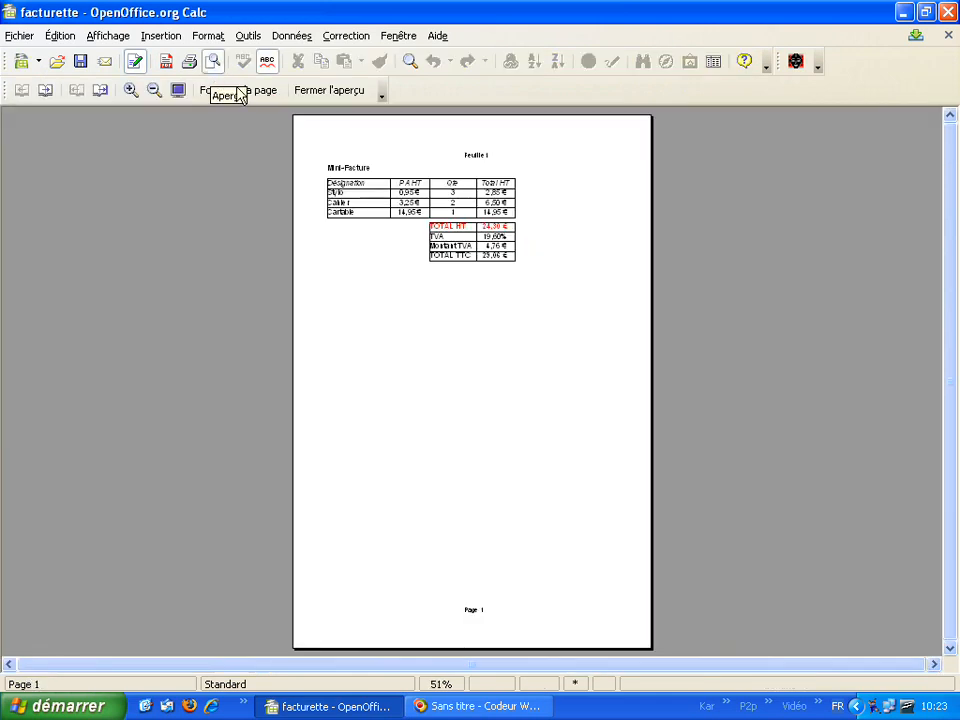
left_click(130, 91)
left_click(130, 91)
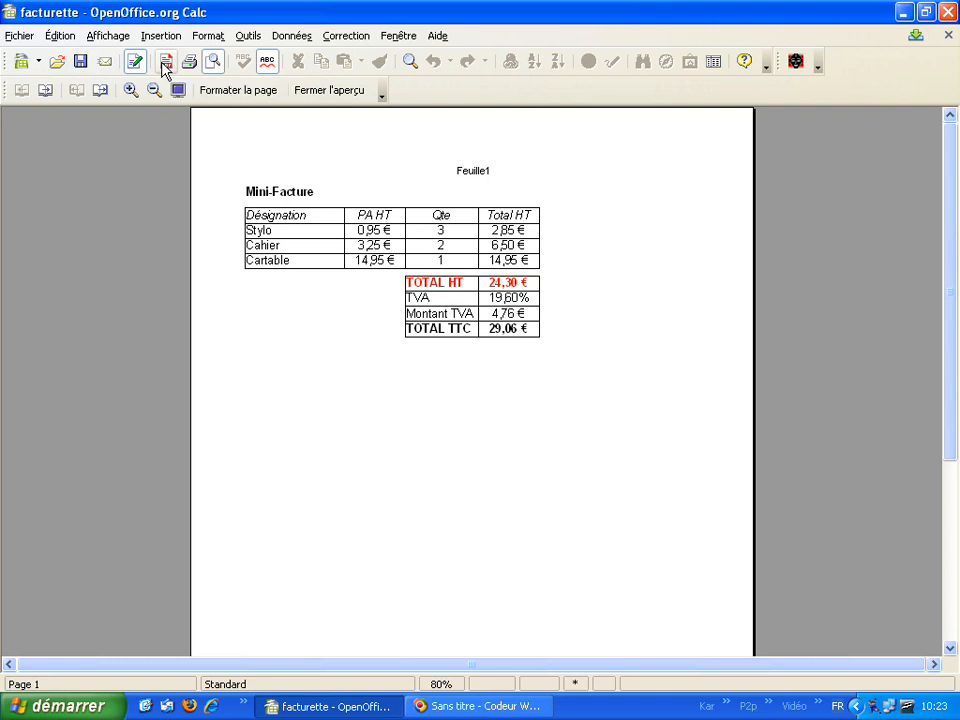
left_click(130, 90)
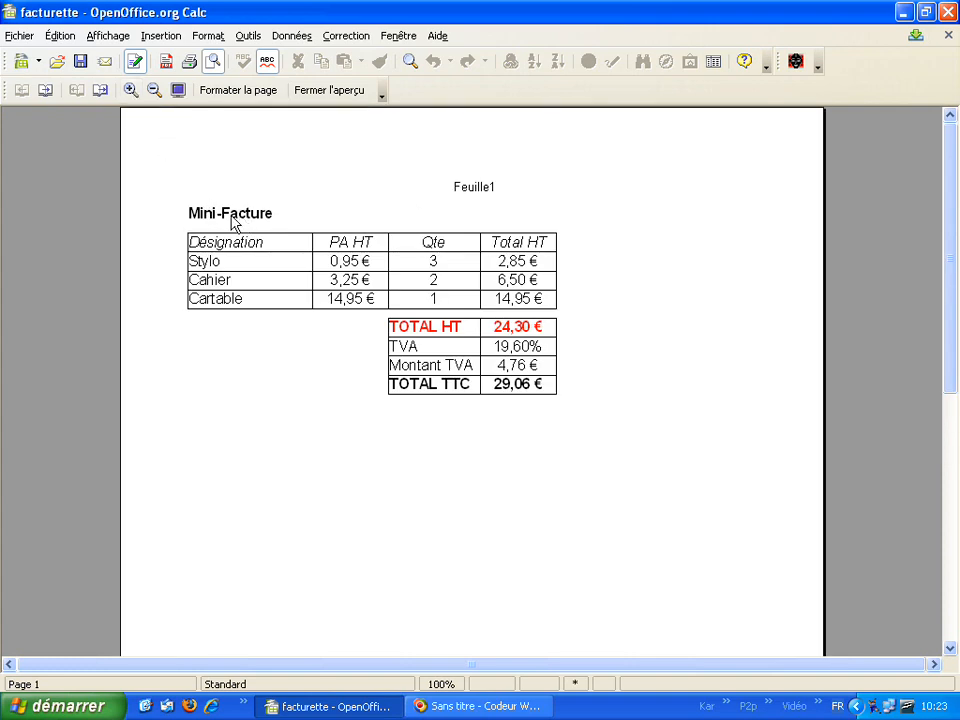
left_click(331, 96)
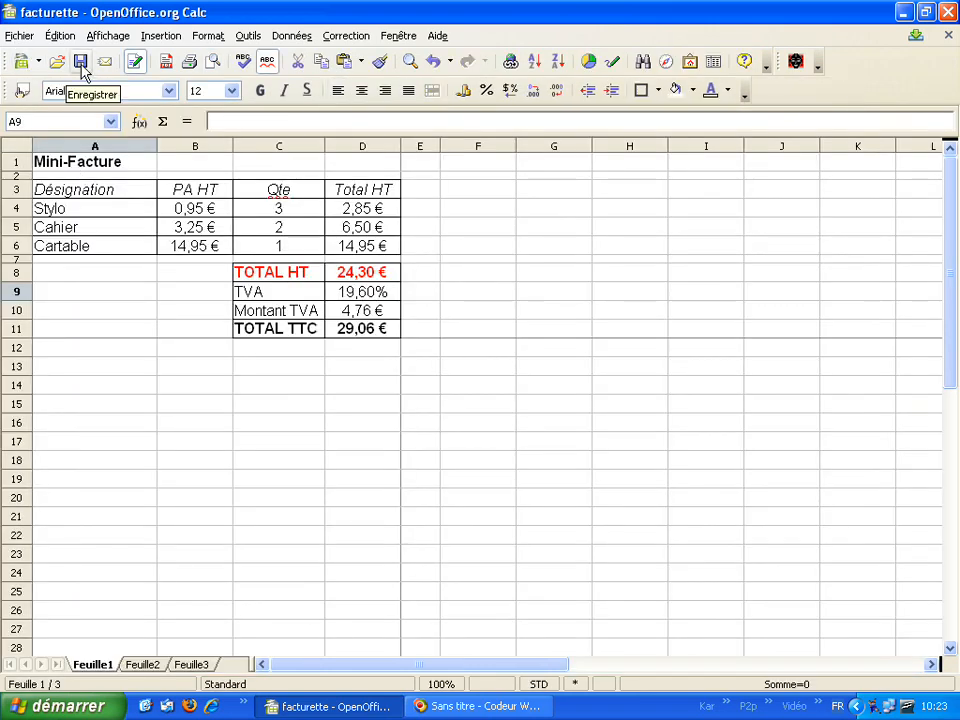
Save the facturette spreadsheet and switch to the Feuille3 sheet
left_click(81, 64)
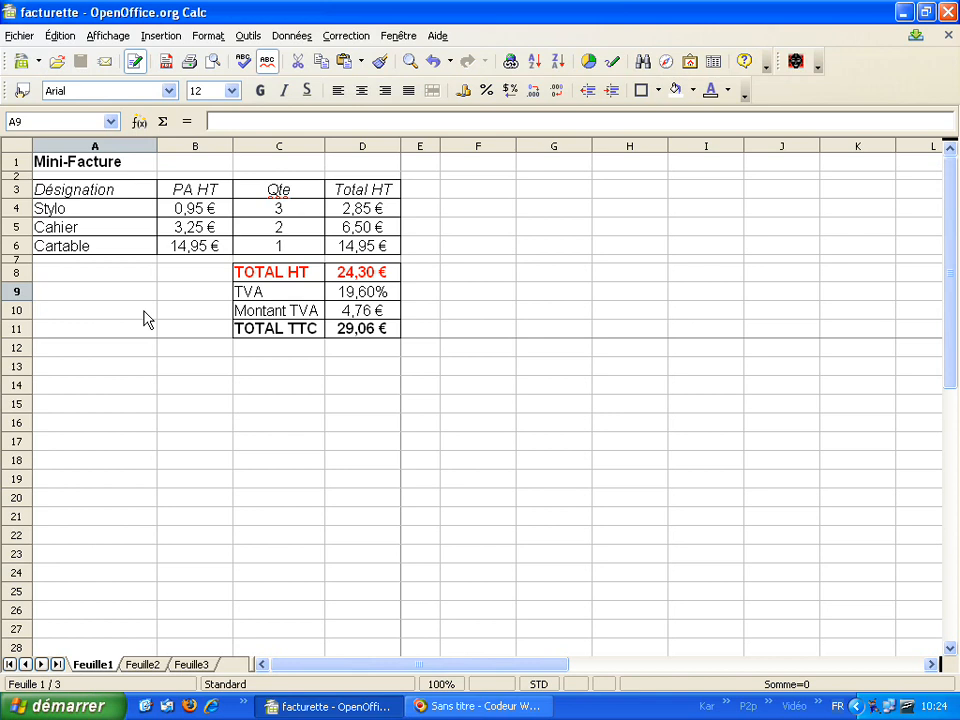
left_click(191, 665)
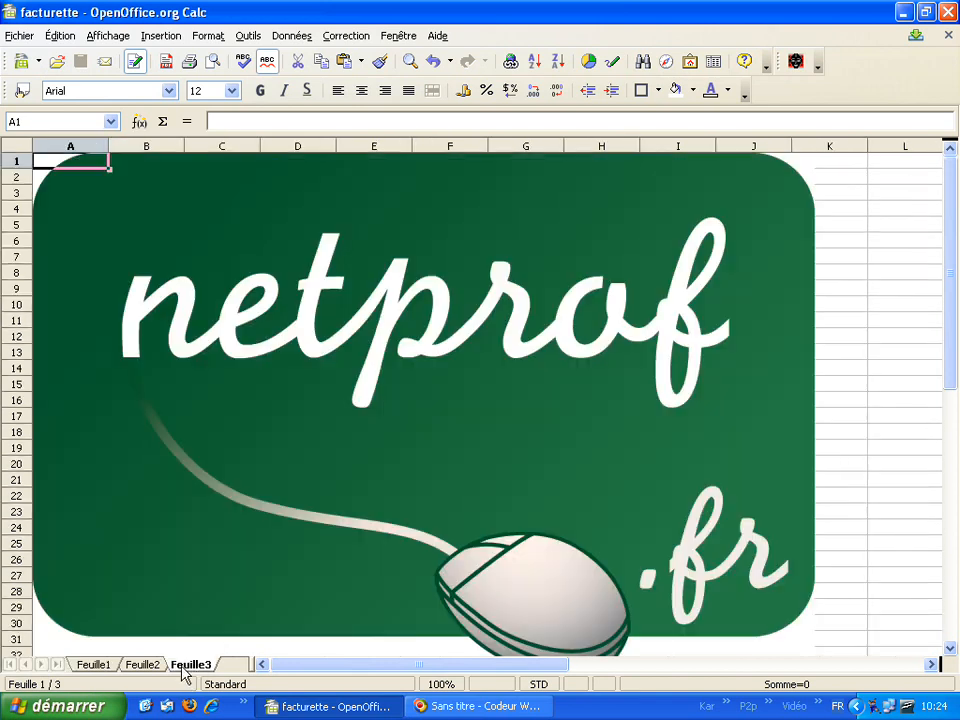